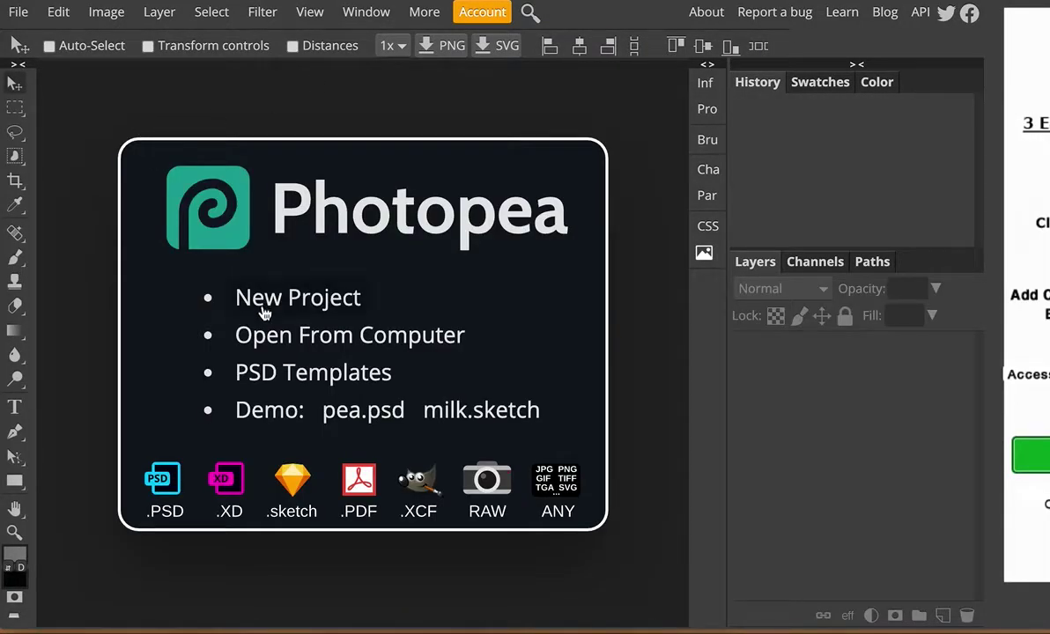
Step: Create a new project 10 inches wide and 8 inches high at 150 DPI with a white background
left_click(264, 303)
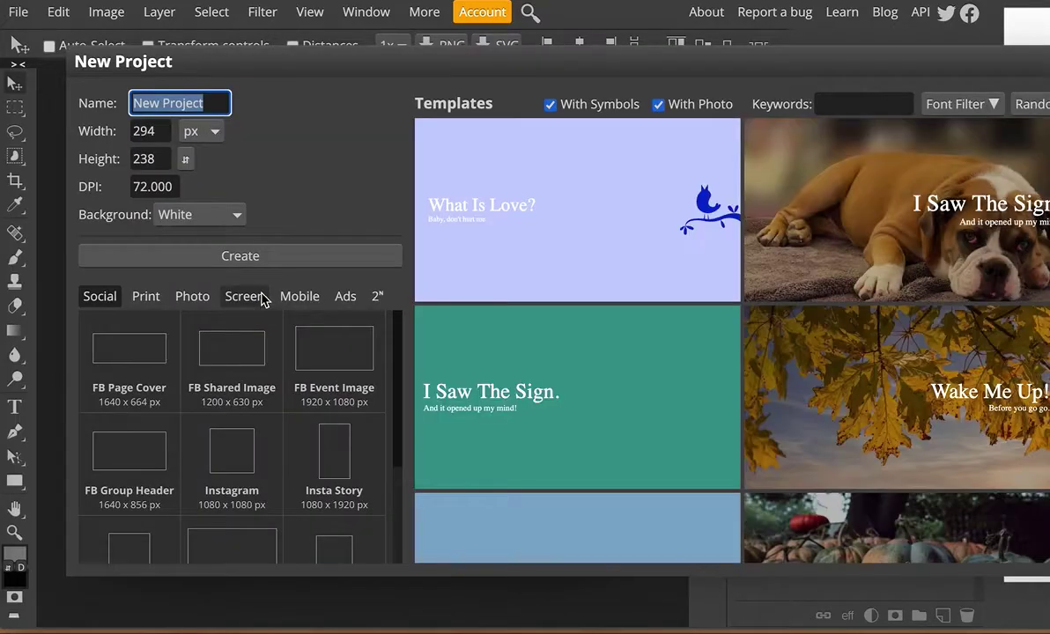
left_click(214, 133)
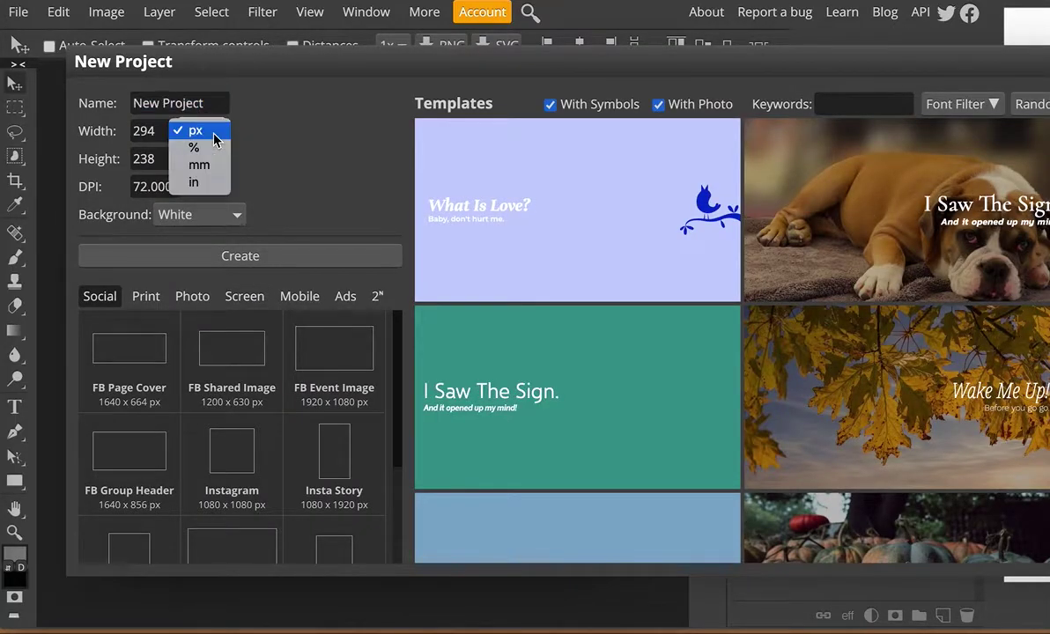
left_click(206, 183)
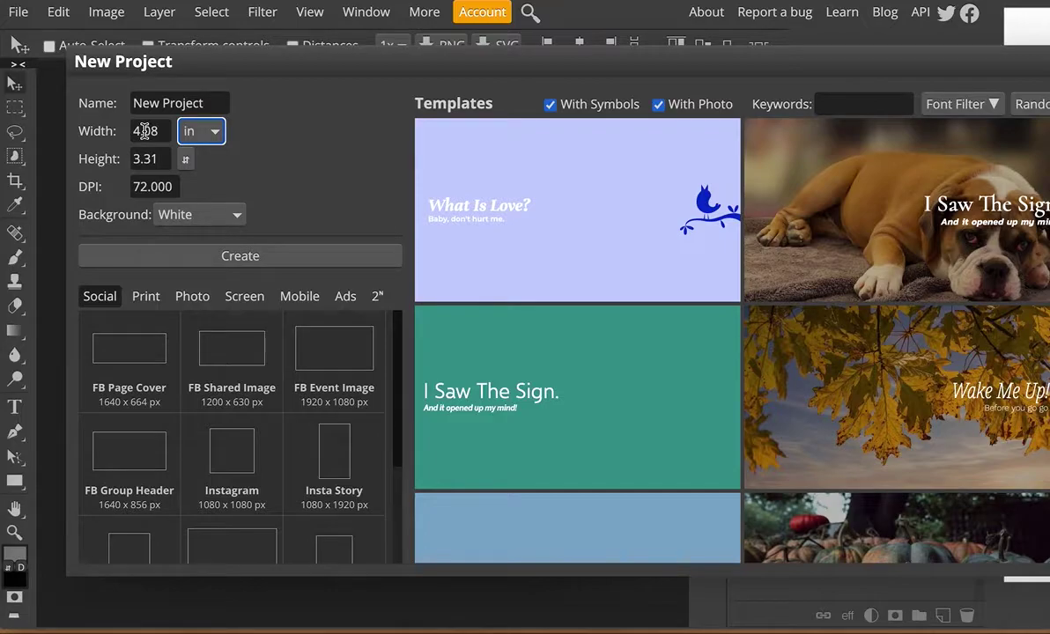
left_click(145, 131)
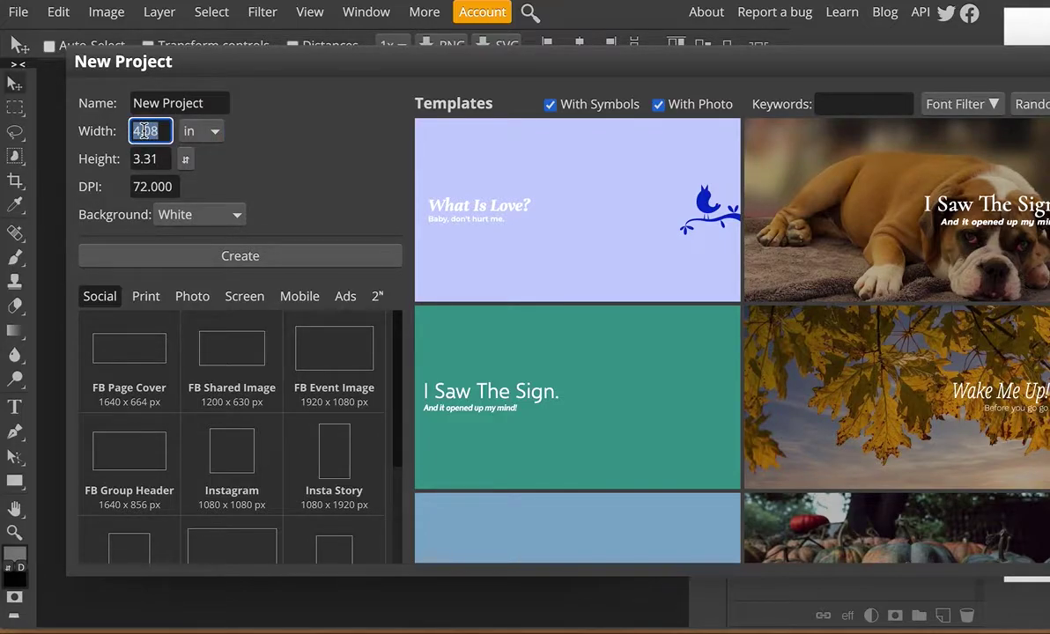
type("10")
left_click(144, 158)
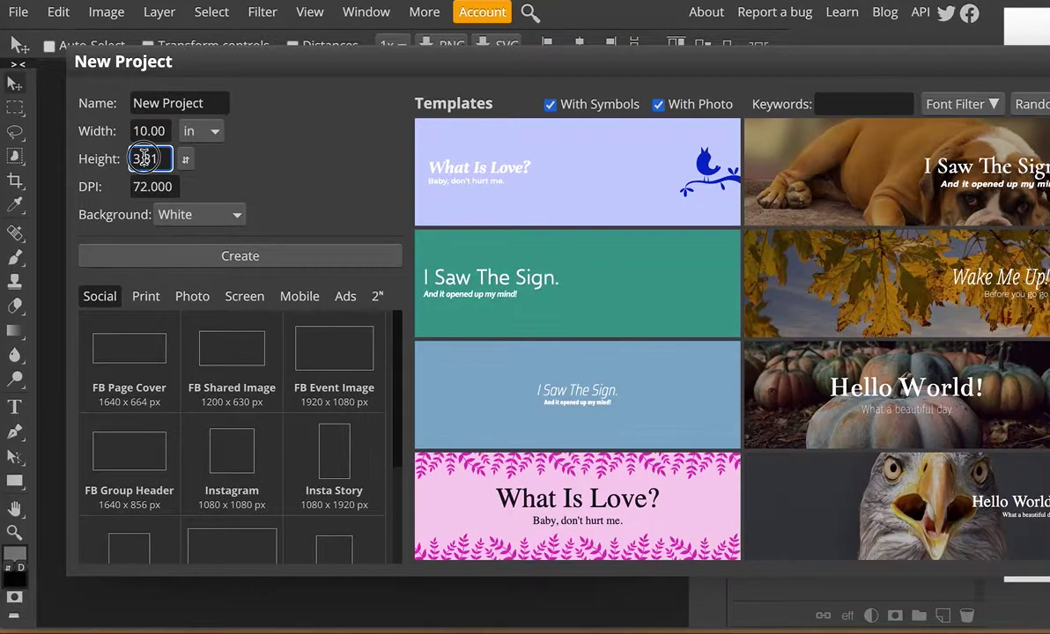
type("8")
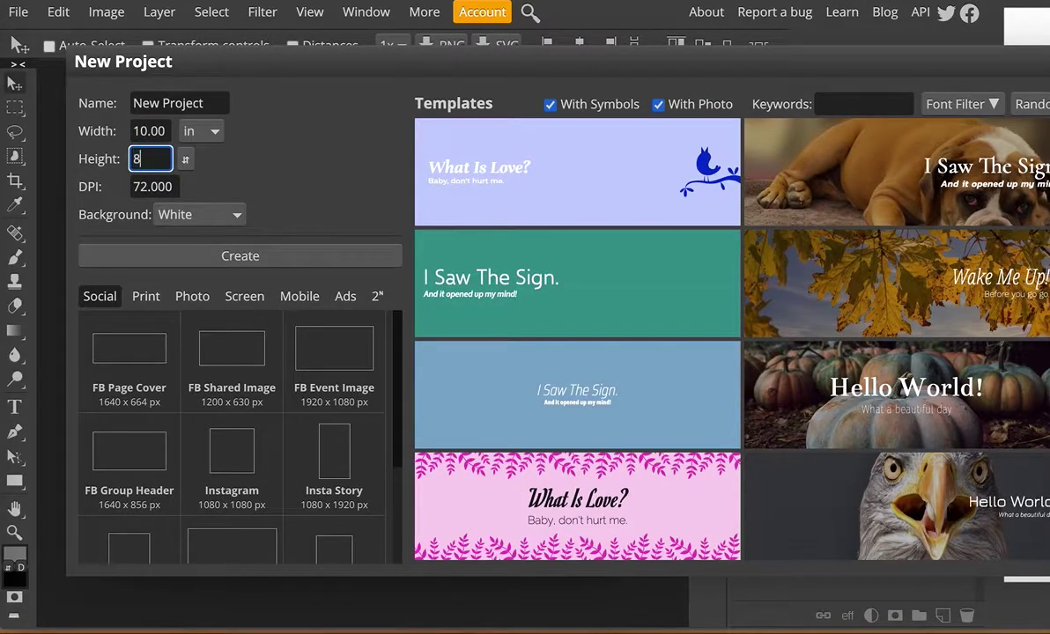
left_click(163, 190)
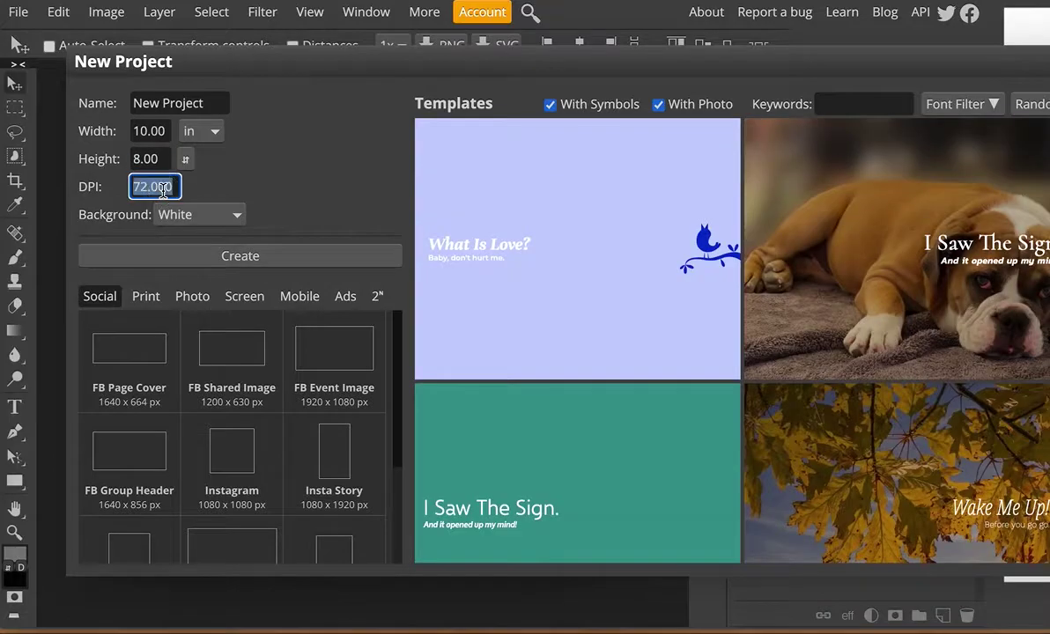
type("150")
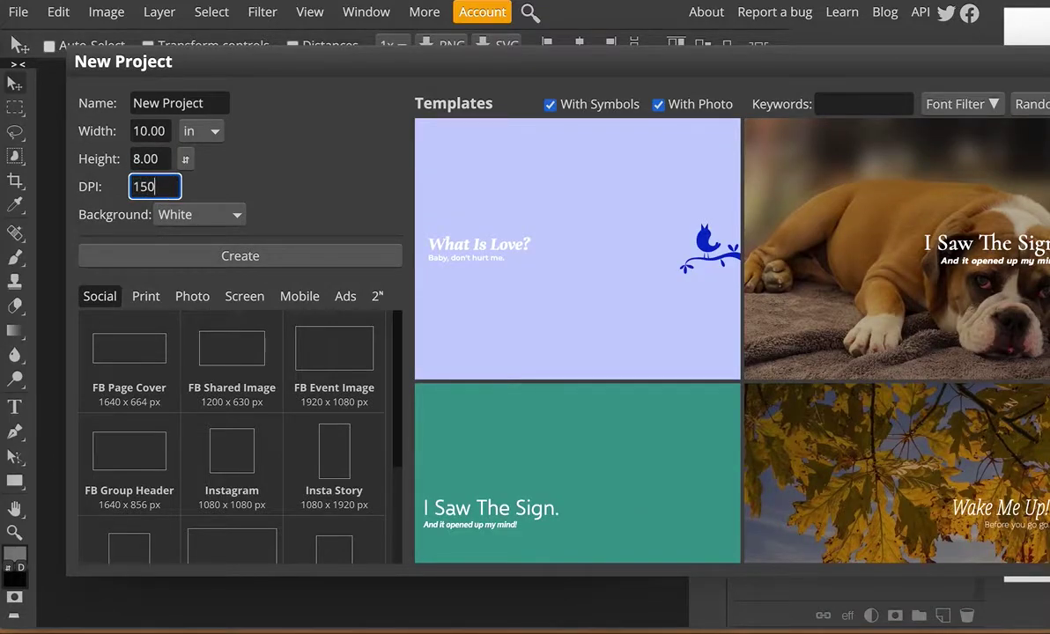
left_click(212, 256)
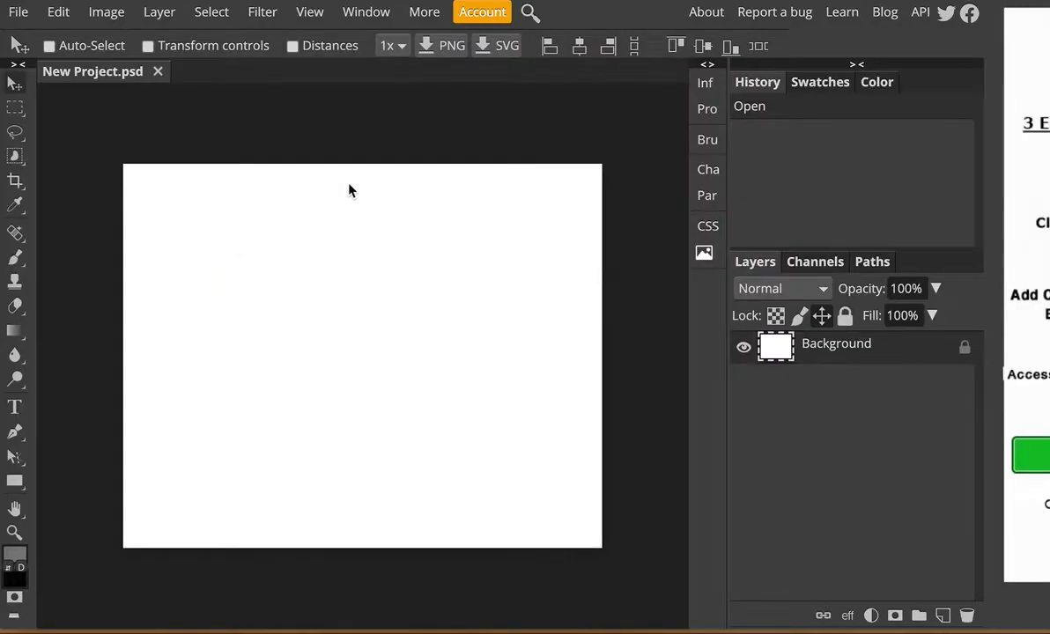
Step: Place the bicycle image "Screen Shot 2020-10-10 at 4.19.38 PM" from Finder's Recents into the blank project
key("ctrl+Up")
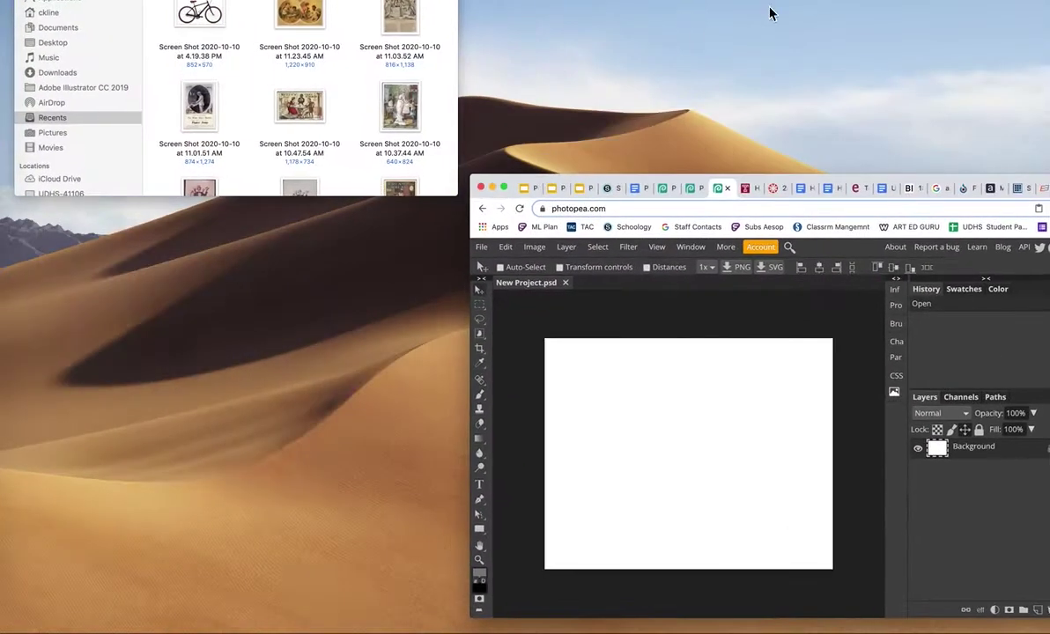
left_click(291, 57)
left_click_drag(998, 150, 528, 356)
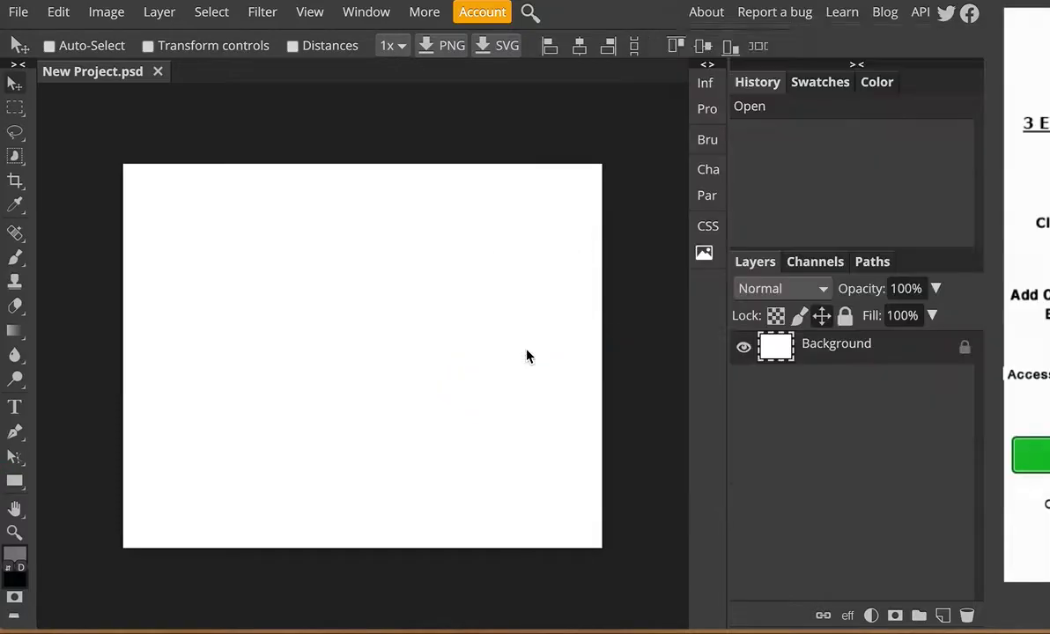
Step: Find the paint palette image "Screen Shot 2020-10-07 at 9.40.44 AM" in Finder's Recents and place it in the project
key("ctrl+Up")
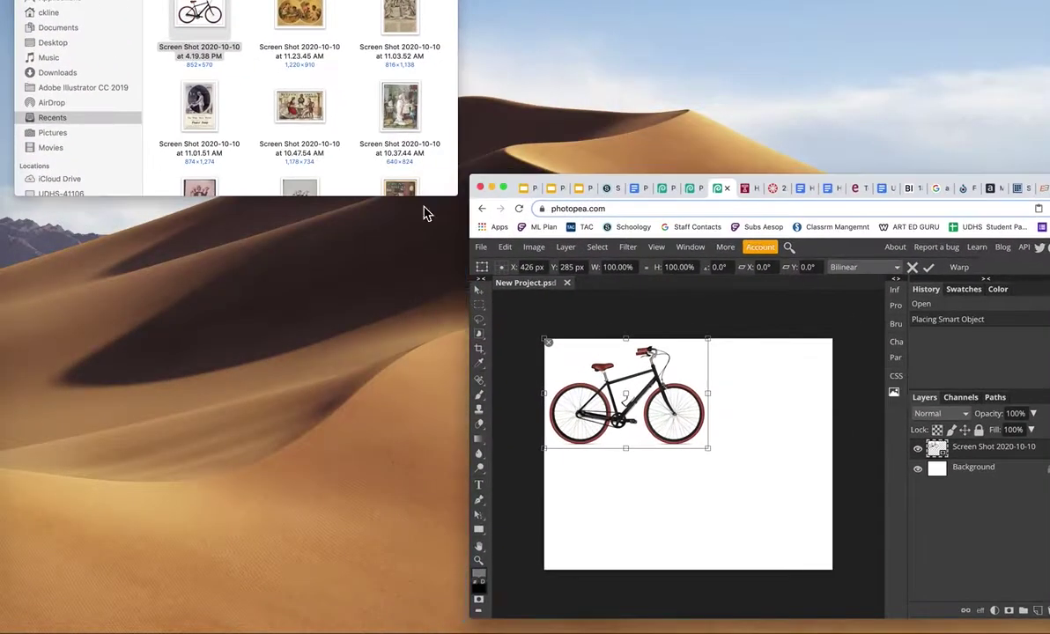
left_click(294, 157)
scroll(684, 179, "down", 5)
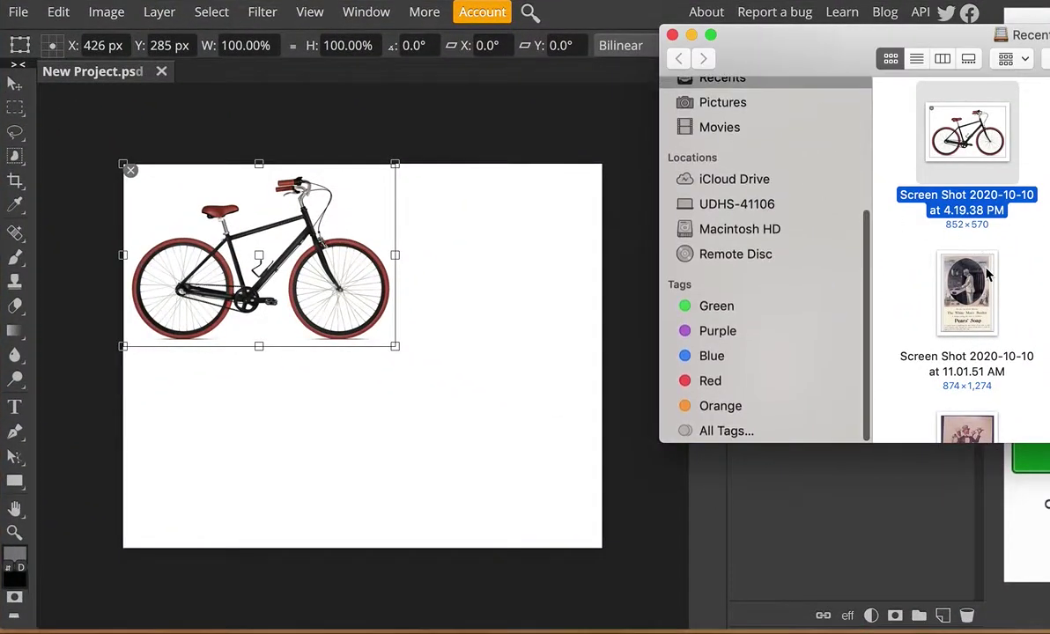
scroll(986, 276, "down", 8)
scroll(987, 276, "down", 5)
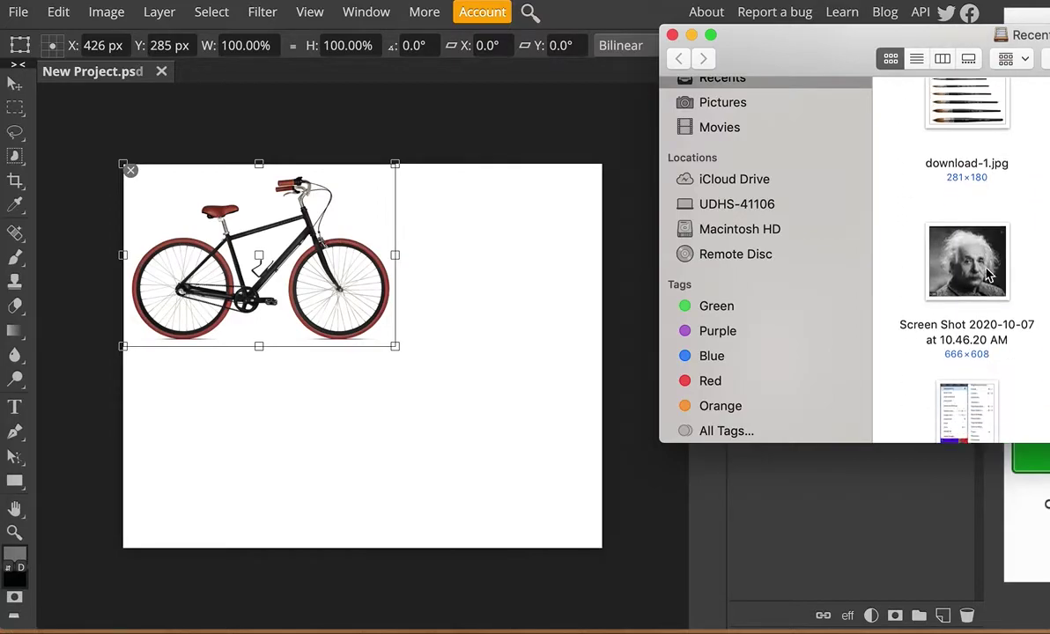
left_click_drag(835, 57, 612, 88)
left_click_drag(877, 277, 315, 381)
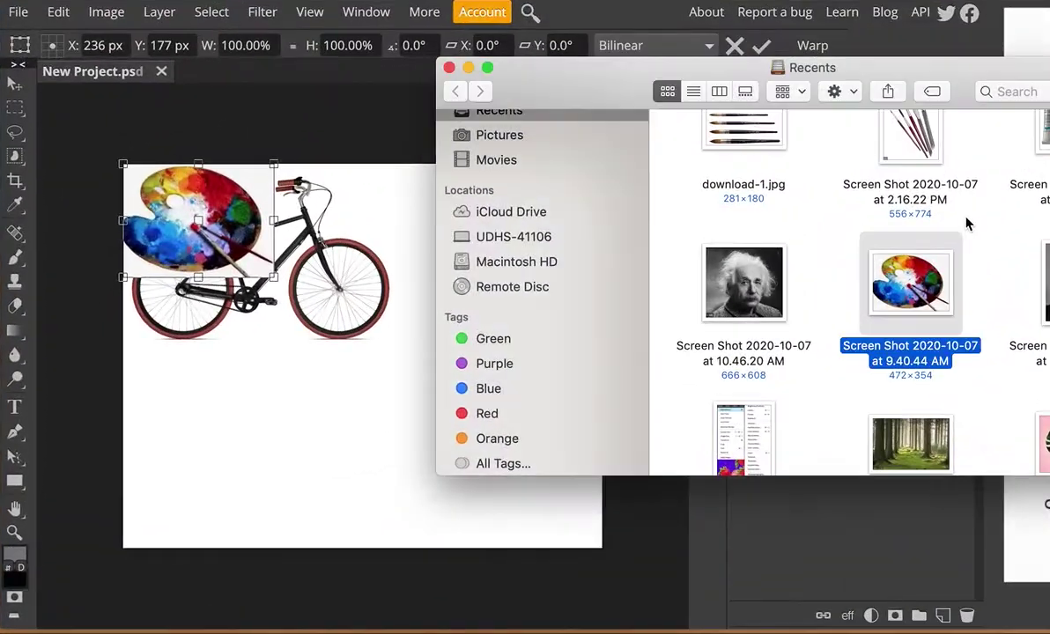
Step: Find the ocean sunset image from 2020-10-05 in Finder's Recents and place it in the project
scroll(597, 375, "up", 5)
scroll(961, 226, "up", 10)
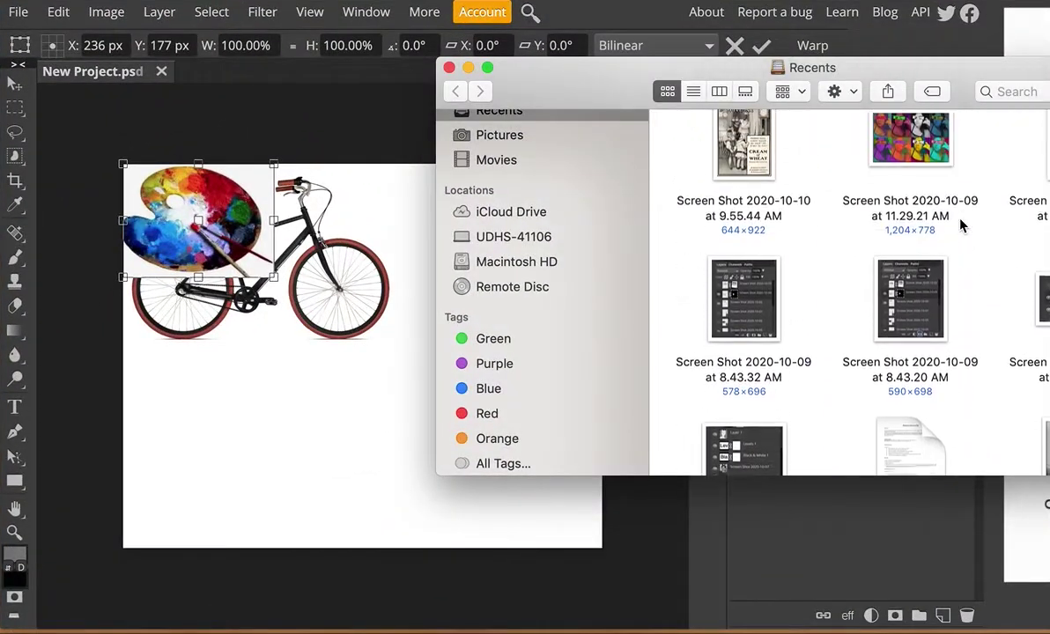
scroll(961, 226, "down", 15)
scroll(961, 226, "down", 8)
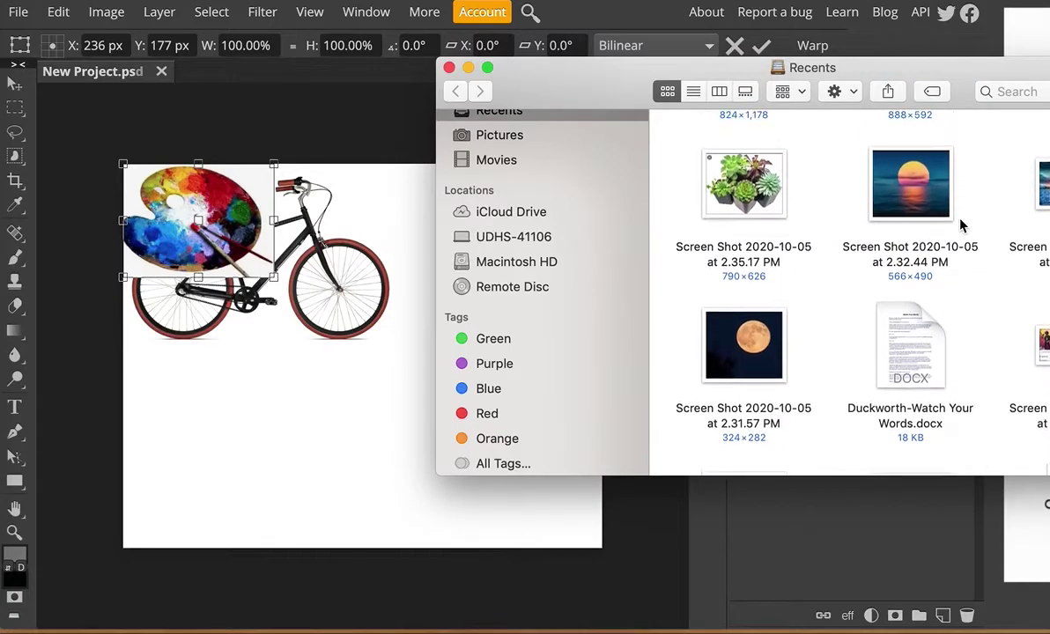
left_click_drag(1040, 185, 458, 334)
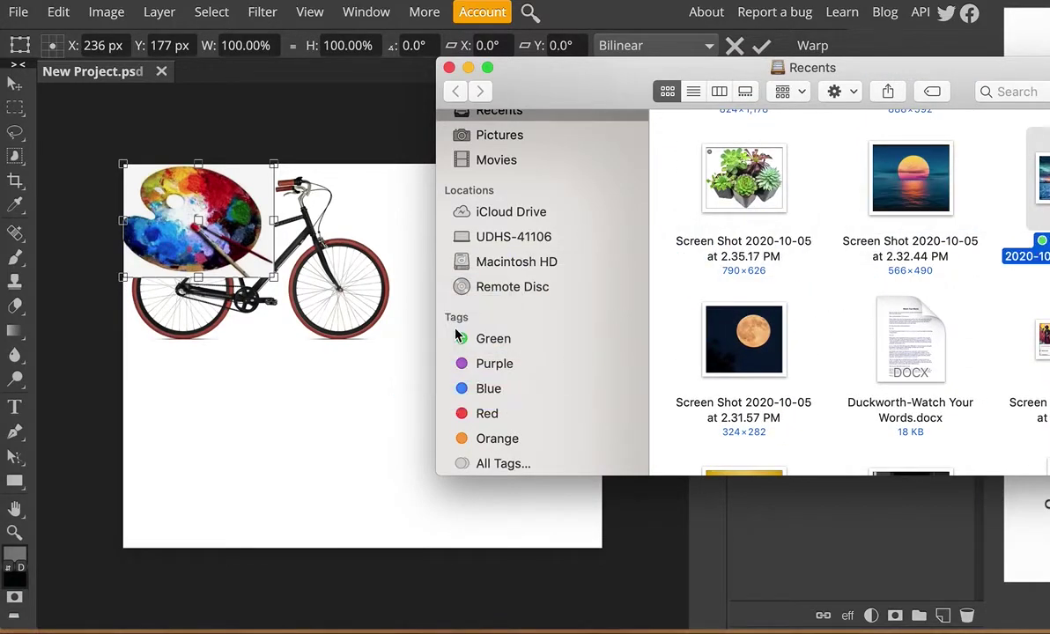
left_click_drag(1042, 185, 311, 363)
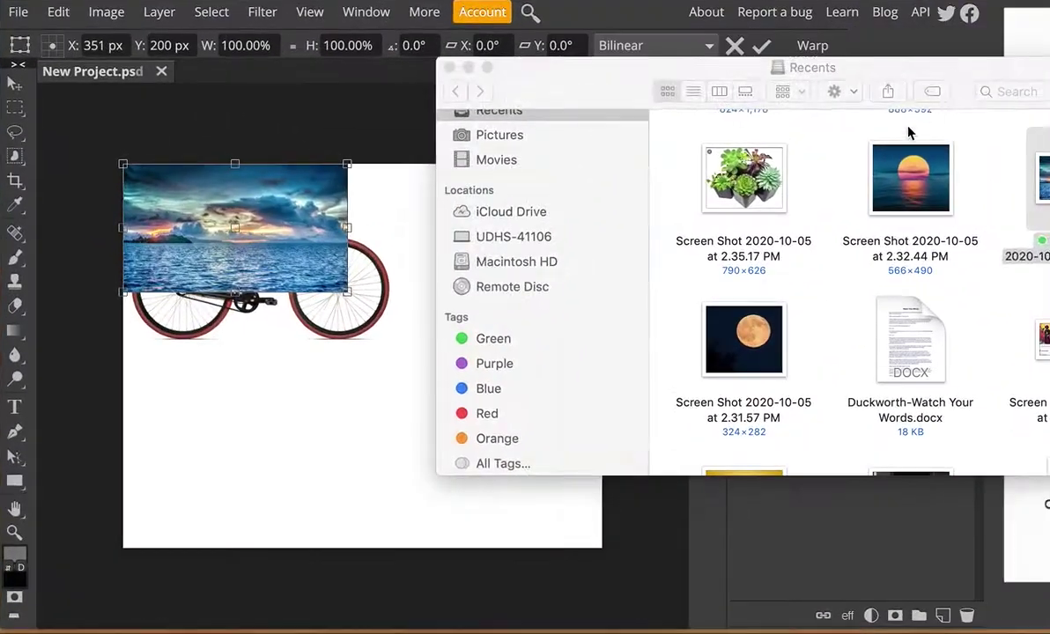
Step: Place the potted succulents image "Screen Shot 2020-10-05 at 2.35.17 PM" from Finder in the project
left_click_drag(469, 344, 226, 463)
left_click_drag(343, 375, 312, 403)
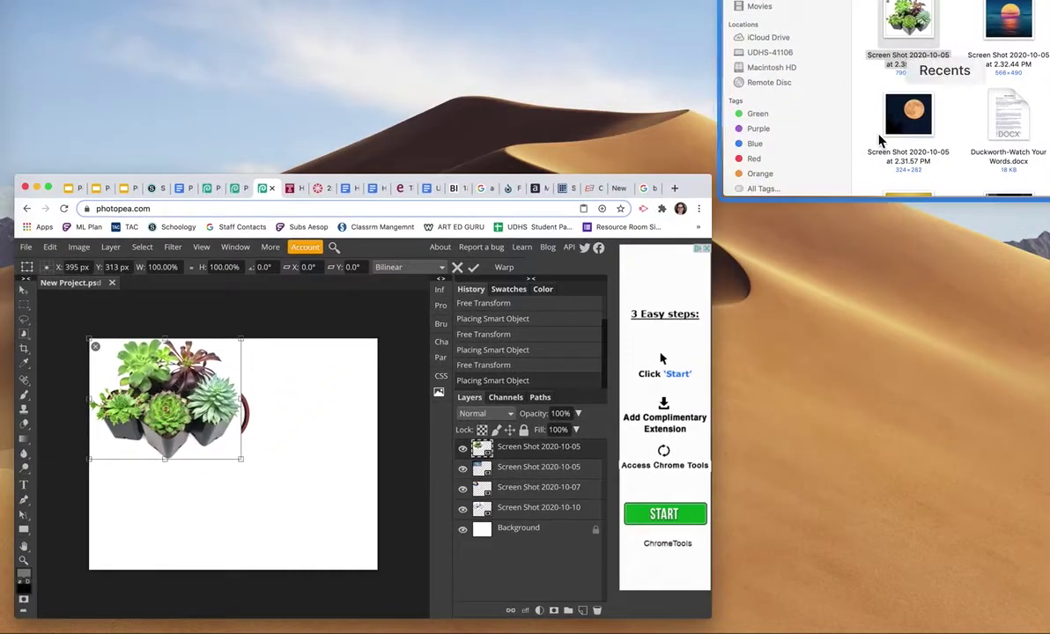
Step: Find the forest image "Screen Shot 2020-10-05 at 2.36.27 PM" in Finder's Recents and place it in the project
left_click_drag(894, 1, 543, 234)
scroll(658, 378, "down", 5)
scroll(943, 278, "up", 2)
scroll(943, 277, "down", 5)
scroll(942, 277, "up", 6)
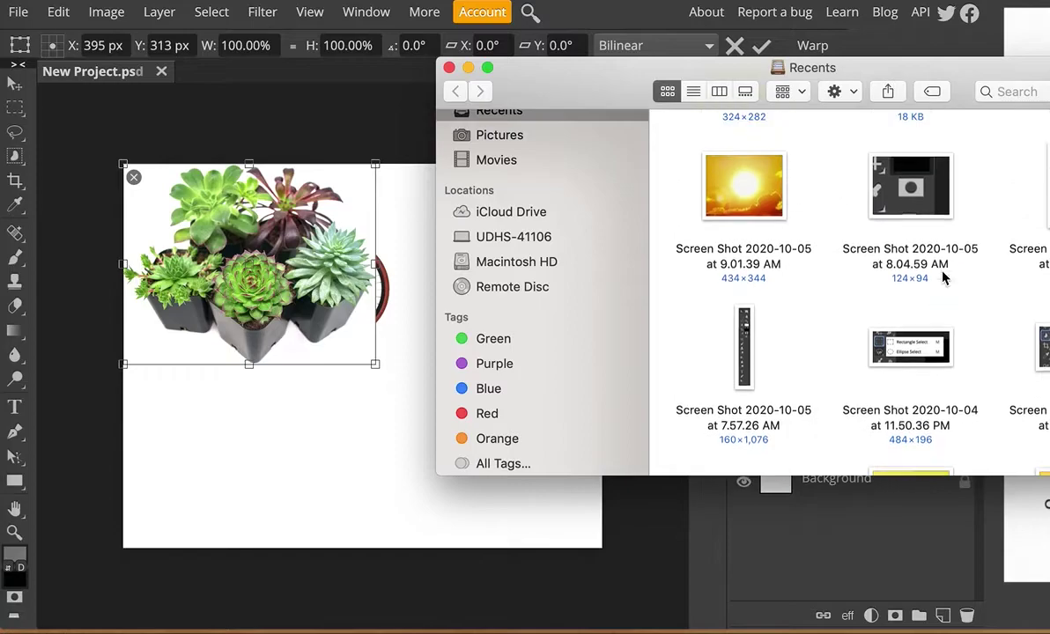
scroll(942, 277, "up", 2)
scroll(943, 277, "down", 2)
left_click_drag(942, 278, 323, 403)
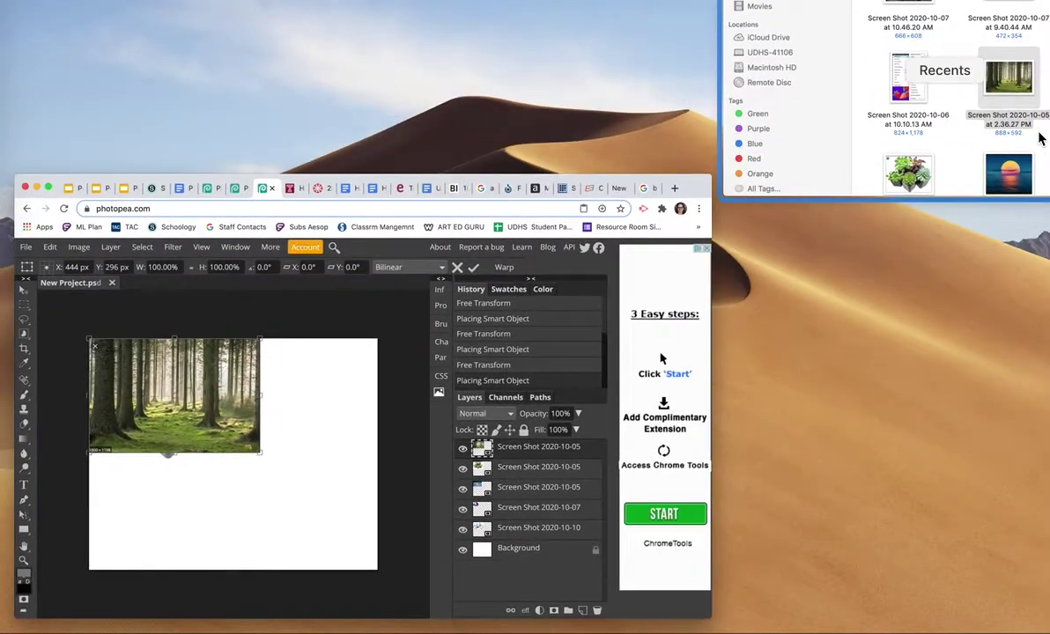
Step: Copy the monstera leaf image with the 2.35.42 PM timestamp in Finder and paste it into the project
left_click(1041, 139)
left_click_drag(995, 81, 915, 13)
left_click(1007, 213)
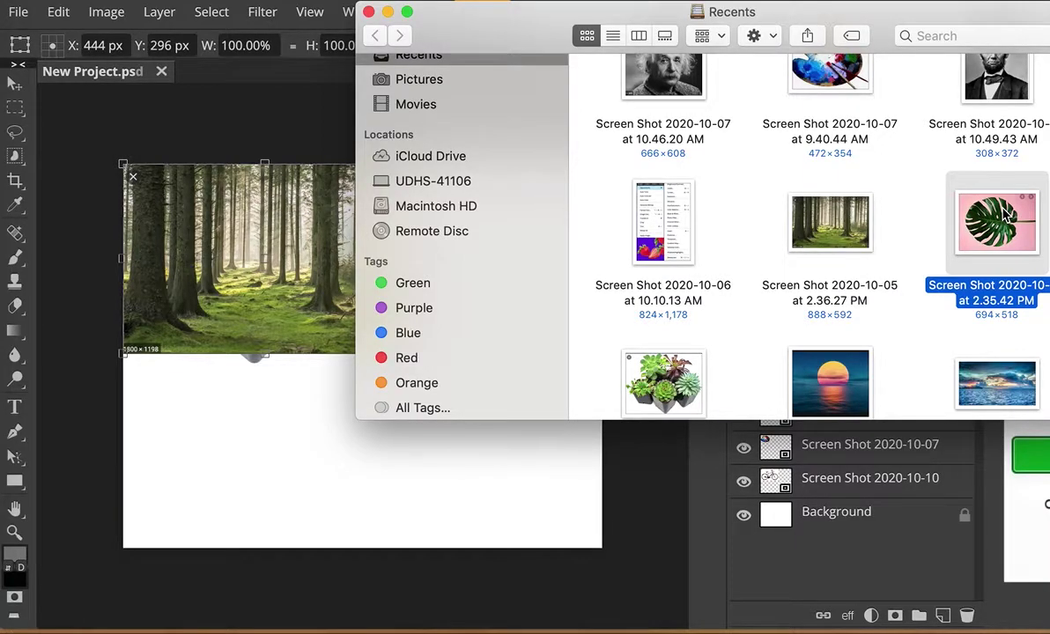
left_click(234, 139)
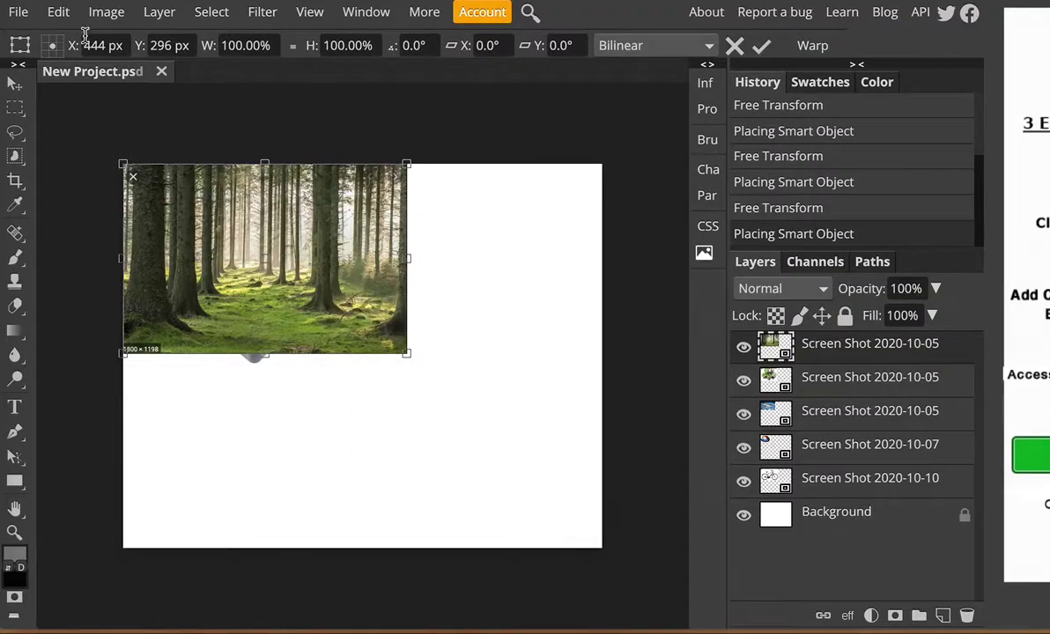
left_click(58, 12)
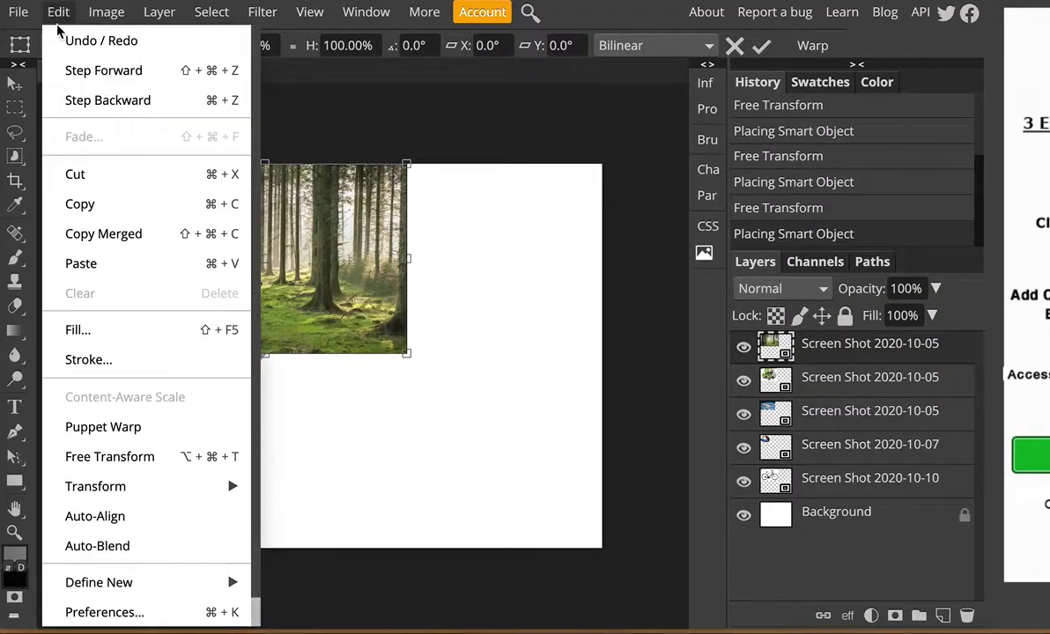
left_click(80, 264)
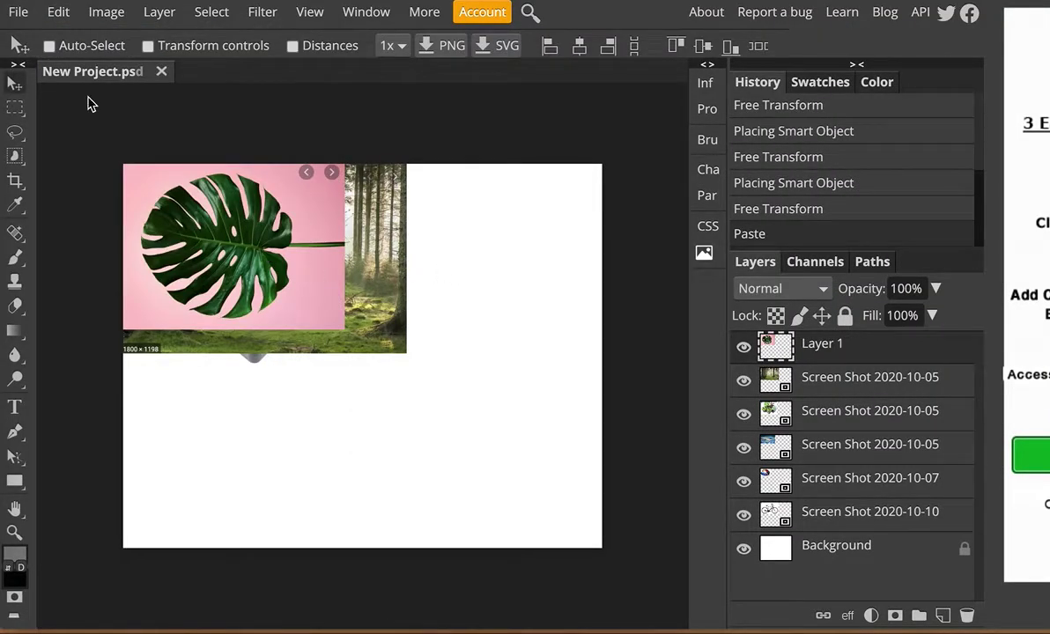
Step: Move the leaf image to the lower-left area of the canvas and shift the forest image right along the canvas's top edge
left_click_drag(280, 279, 283, 470)
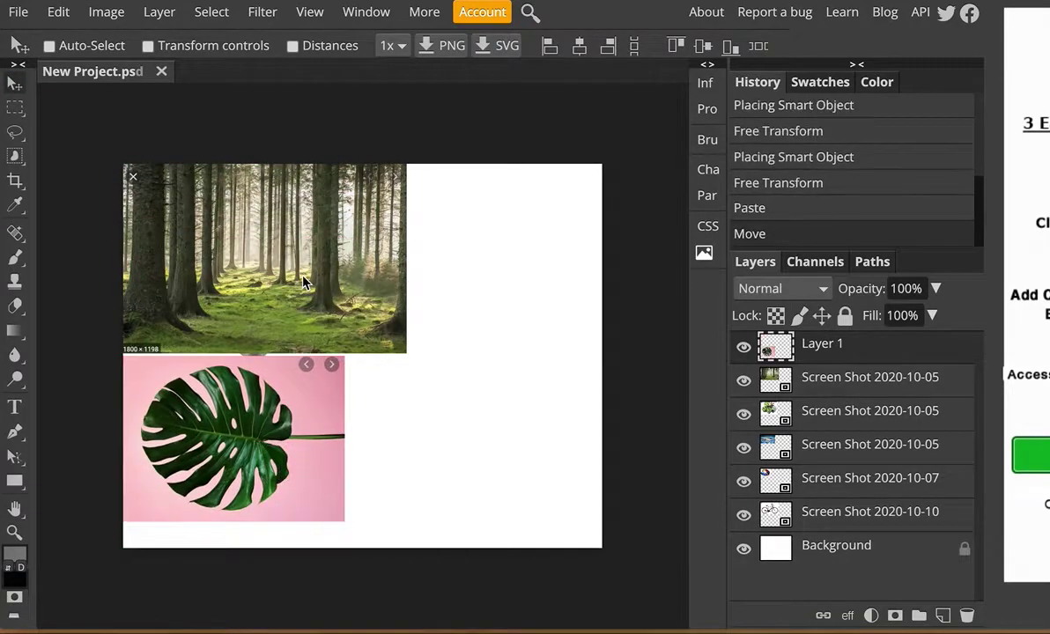
left_click(858, 383)
left_click_drag(221, 256, 349, 250)
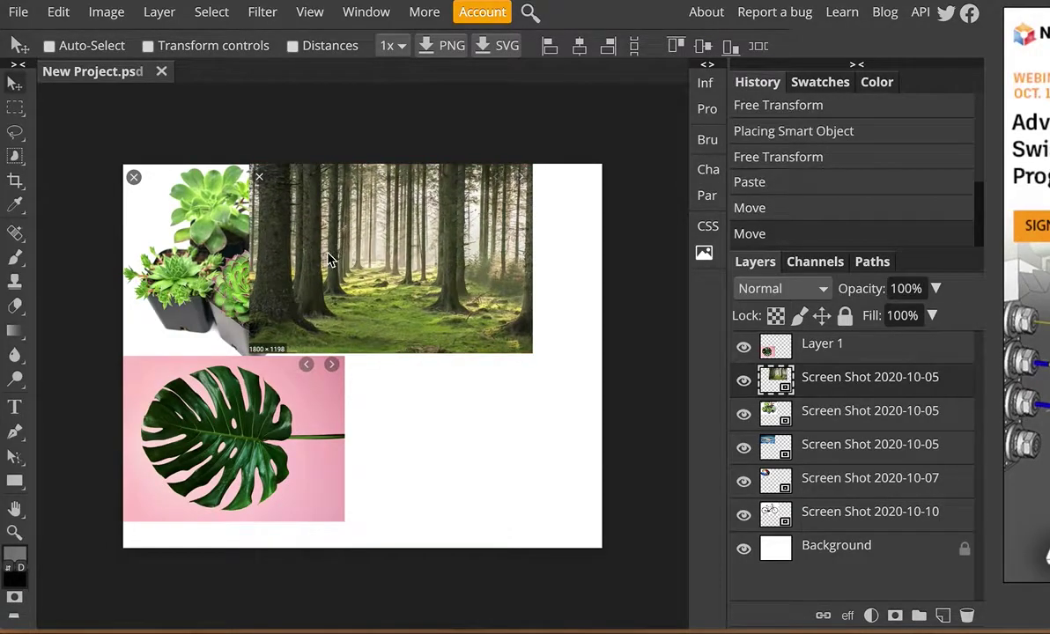
Step: With transform controls enabled, move the succulents to the canvas's lower right and the ocean image to its bottom-left corner
left_click(837, 414)
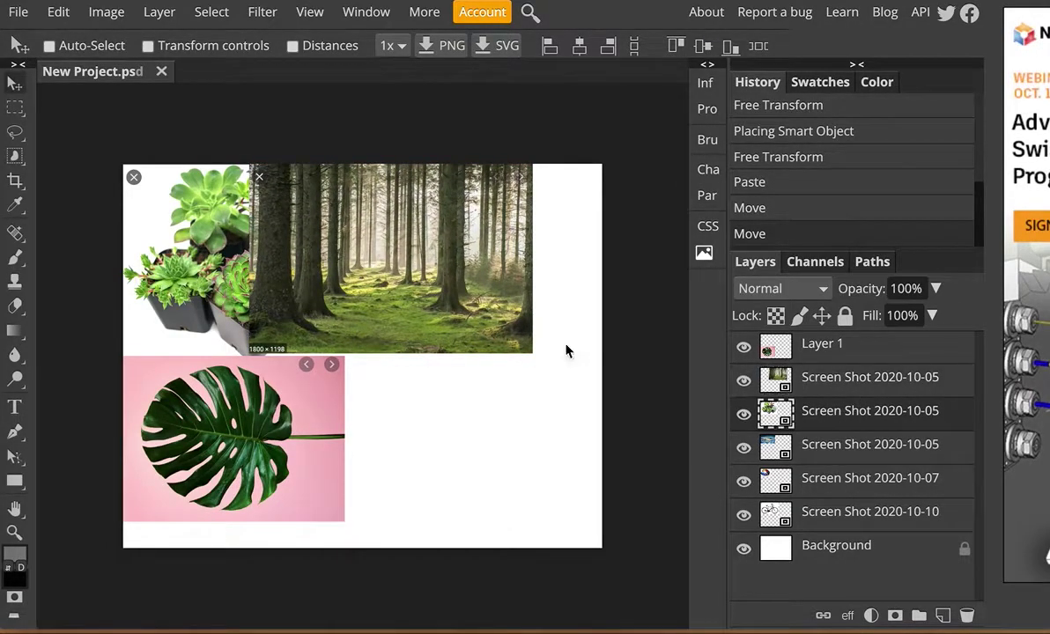
left_click(148, 45)
left_click_drag(199, 254, 412, 397)
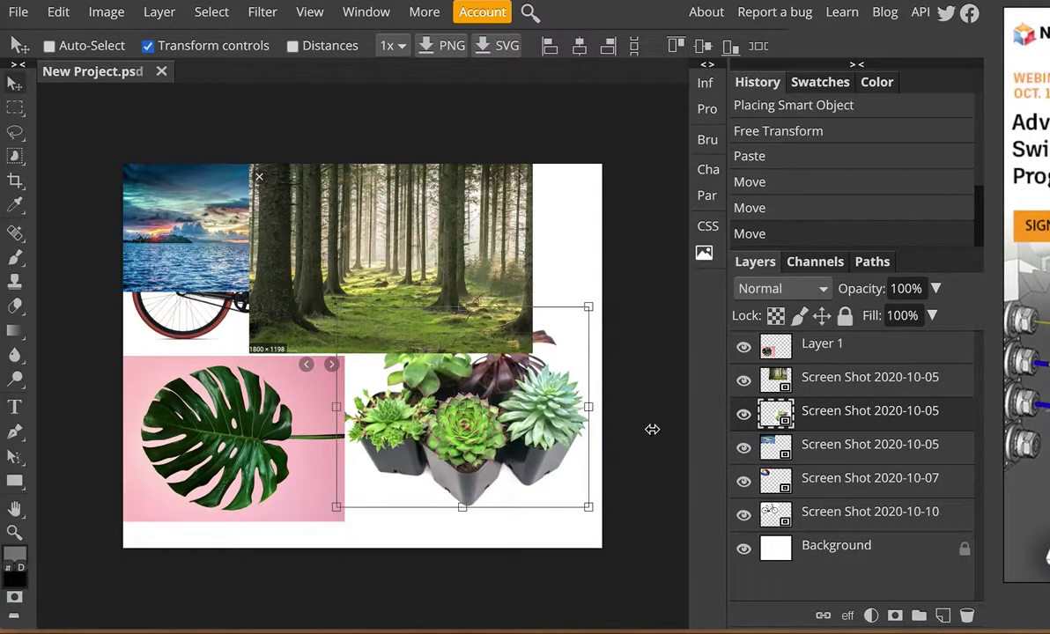
left_click(841, 454)
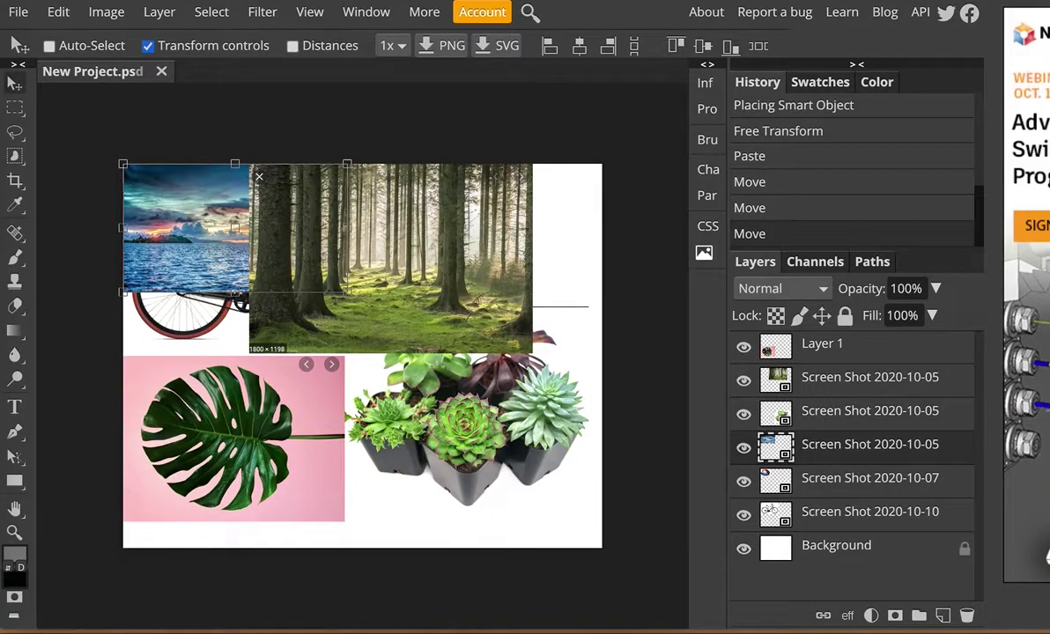
left_click_drag(147, 187, 158, 462)
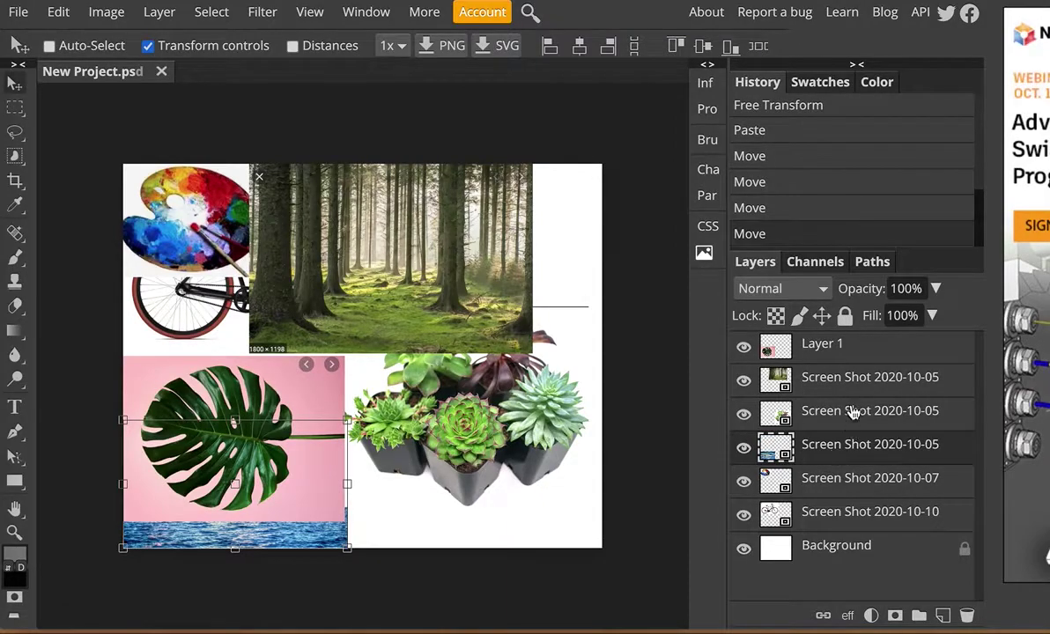
Step: Reorder the layers so the ocean image sits directly above Background and the forest image directly above the ocean
left_click_drag(796, 445, 826, 525)
left_click_drag(826, 390, 826, 493)
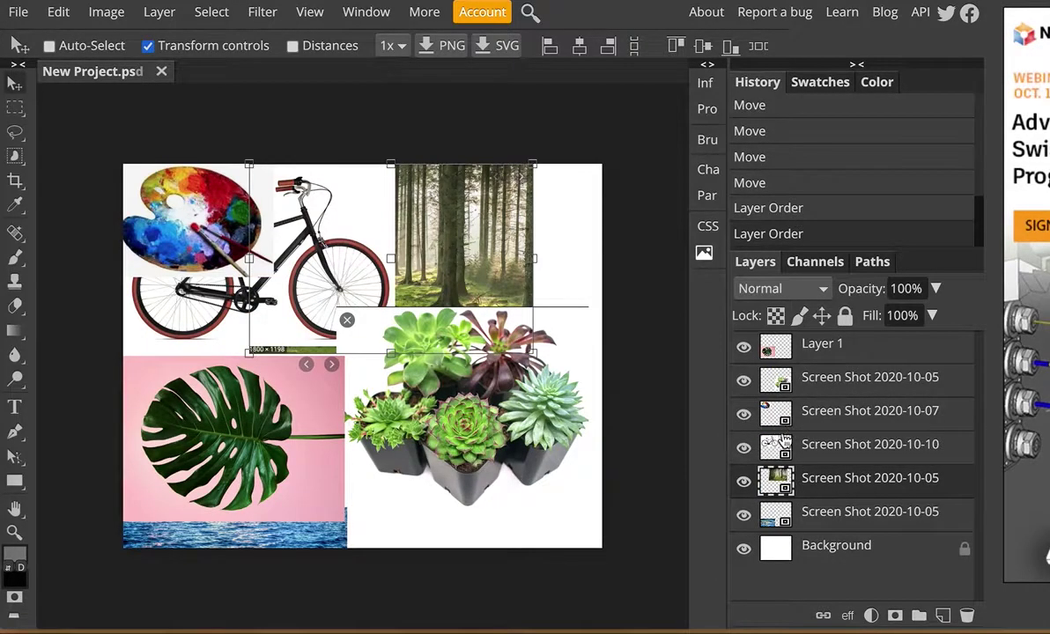
Step: Hide the bicycle, paint palette, succulents and monstera leaf layers, leaving only the forest and ocean images visible
left_click(744, 447)
left_click(745, 414)
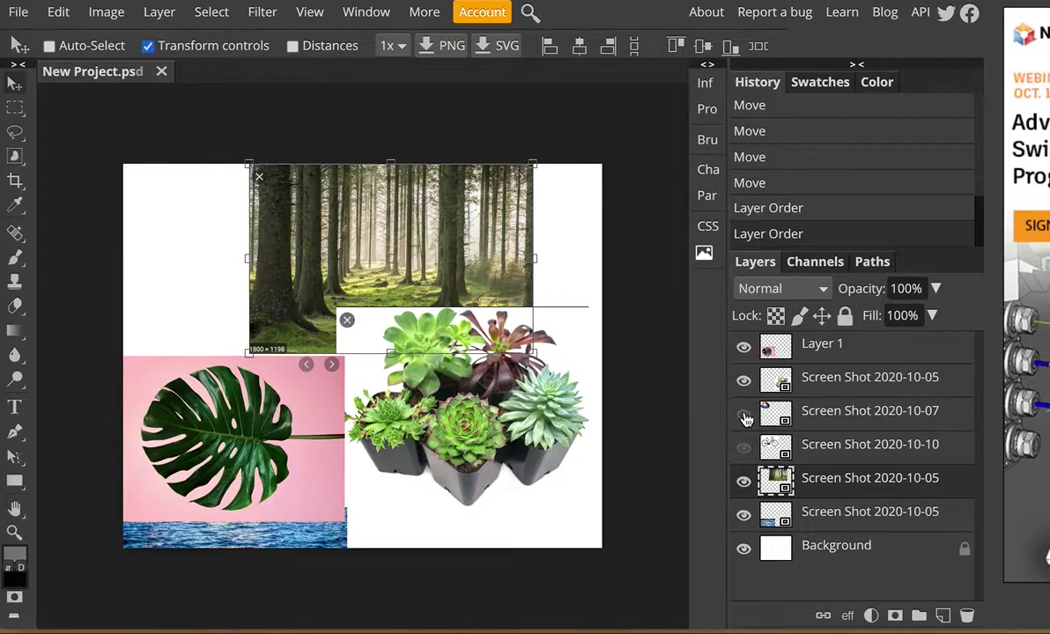
left_click(743, 380)
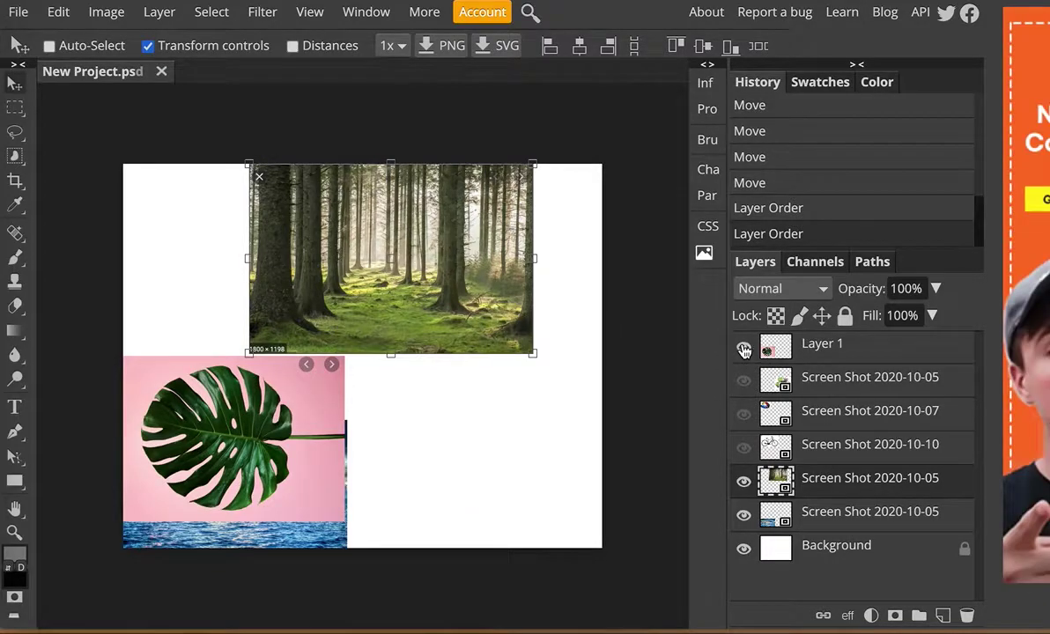
left_click(743, 350)
Step: Move the forest image to the canvas's top-left corner and scale it proportionally to about 169%, spanning the full canvas width
left_click_drag(340, 262, 212, 266)
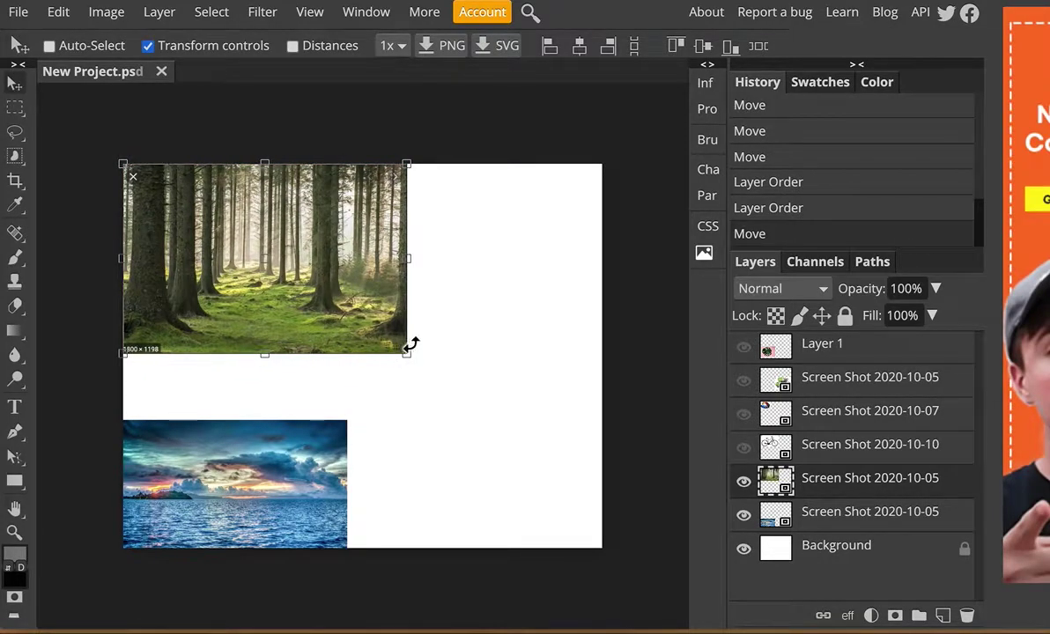
left_click_drag(407, 353, 603, 446)
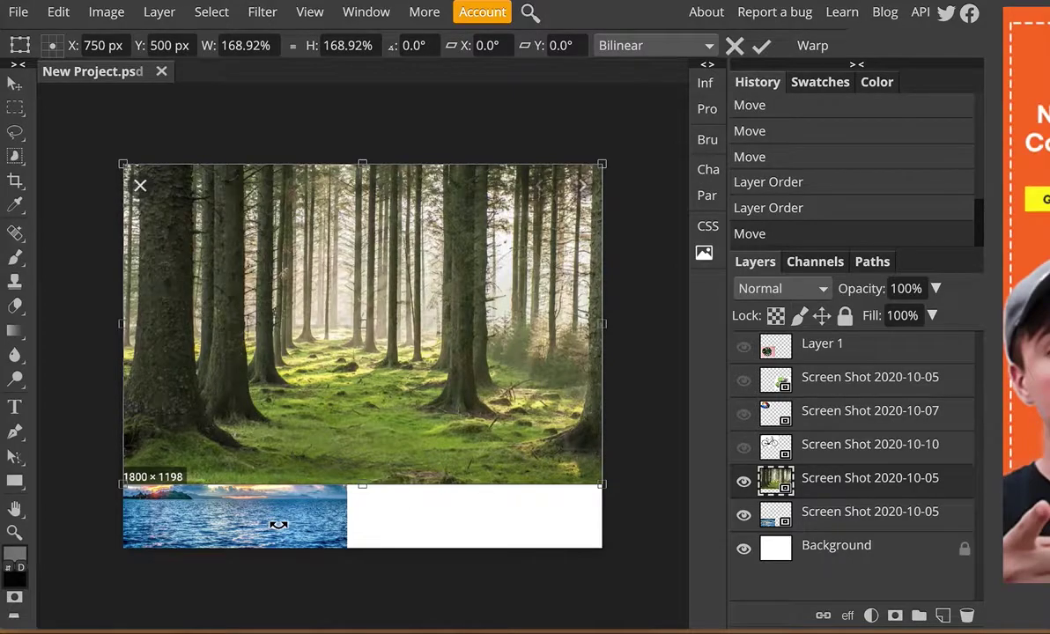
Step: Place the ocean layer above the forest layer and scale it proportionally to about 214%, spanning the full canvas width
left_click_drag(833, 517, 824, 467)
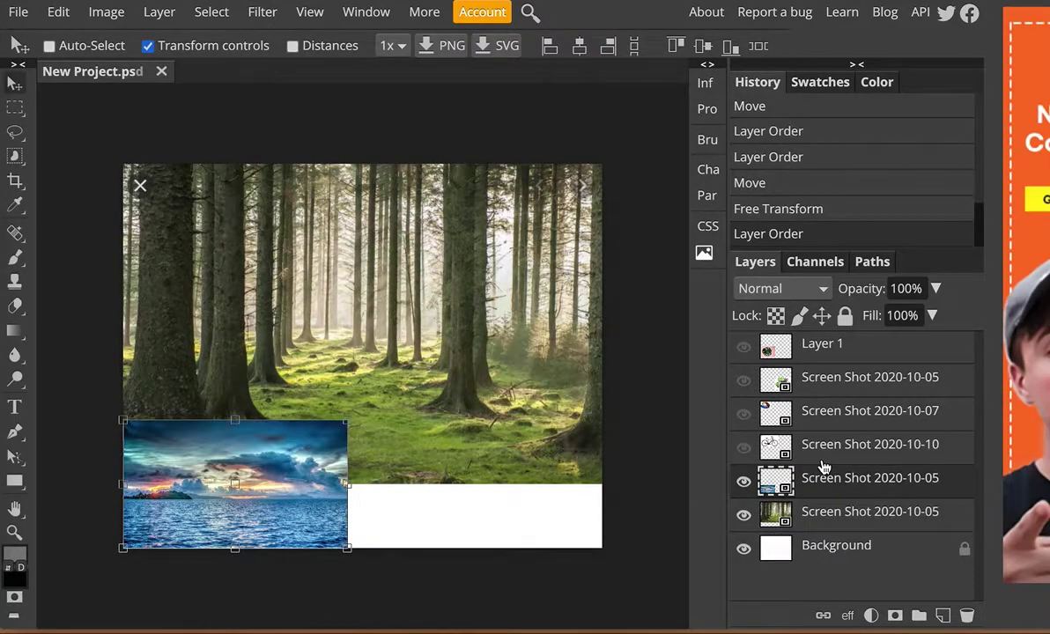
left_click(344, 427)
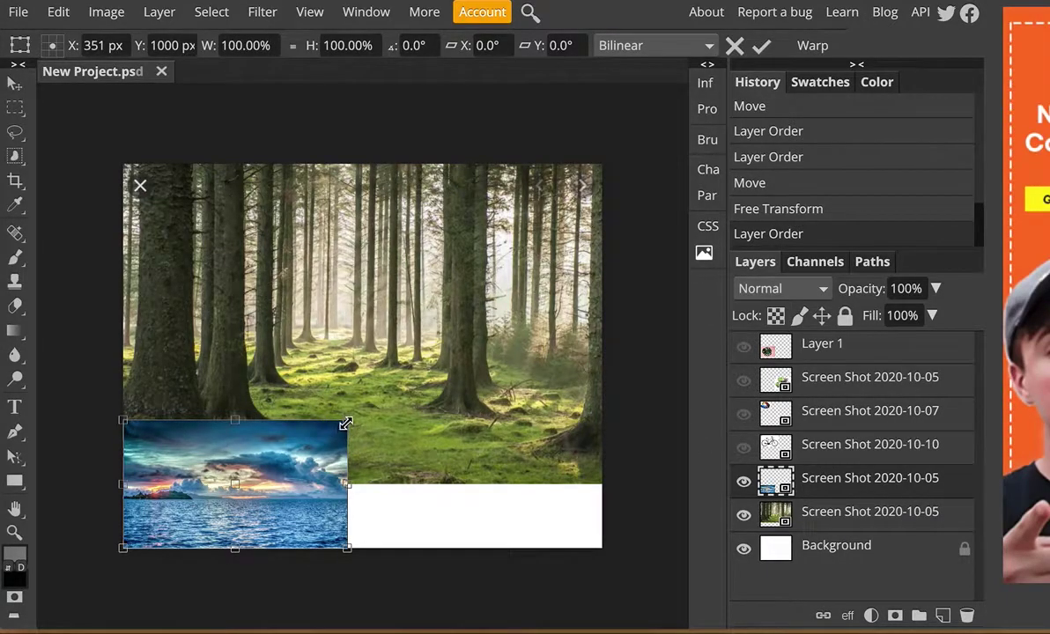
left_click(345, 424)
left_click_drag(346, 424, 602, 277)
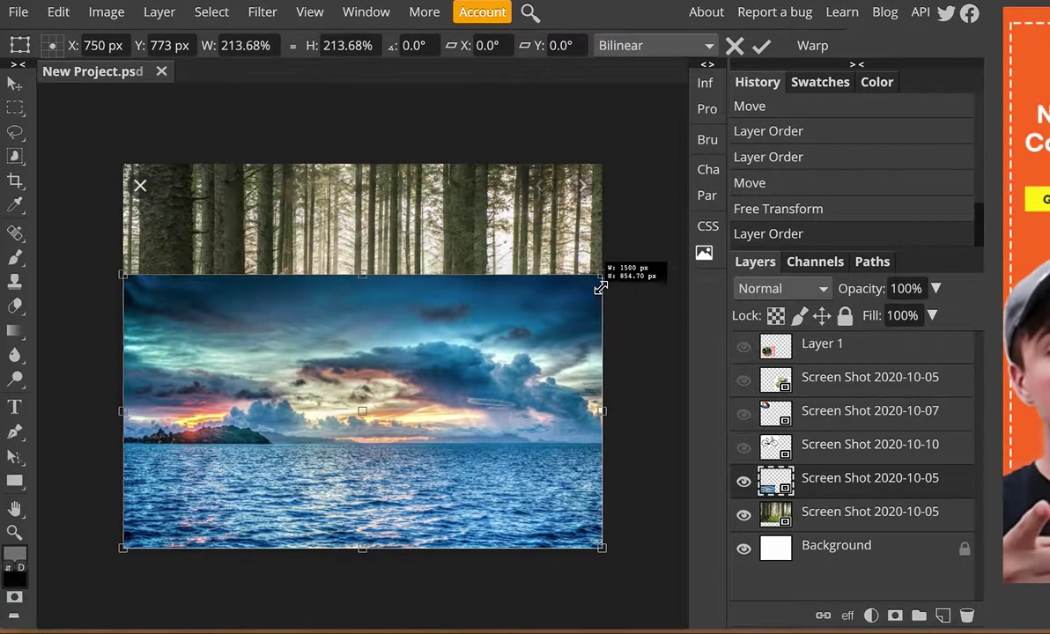
Step: Lower the ocean image so it covers about the bottom half of the canvas, and shift the forest image up to show its grass
left_click_drag(457, 354, 456, 420)
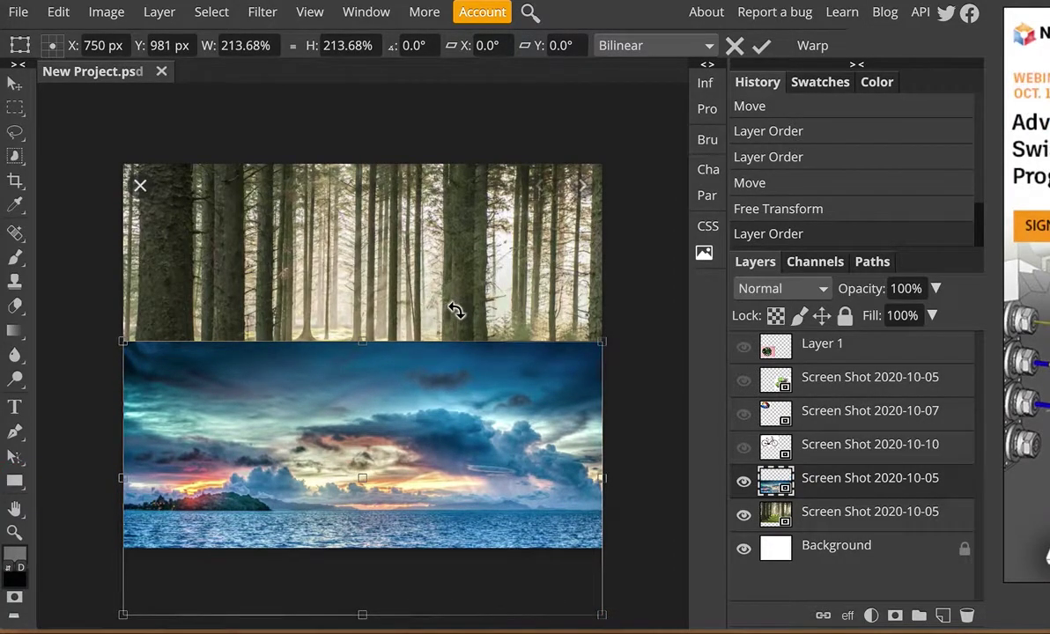
left_click(861, 520)
left_click_drag(487, 299, 495, 226)
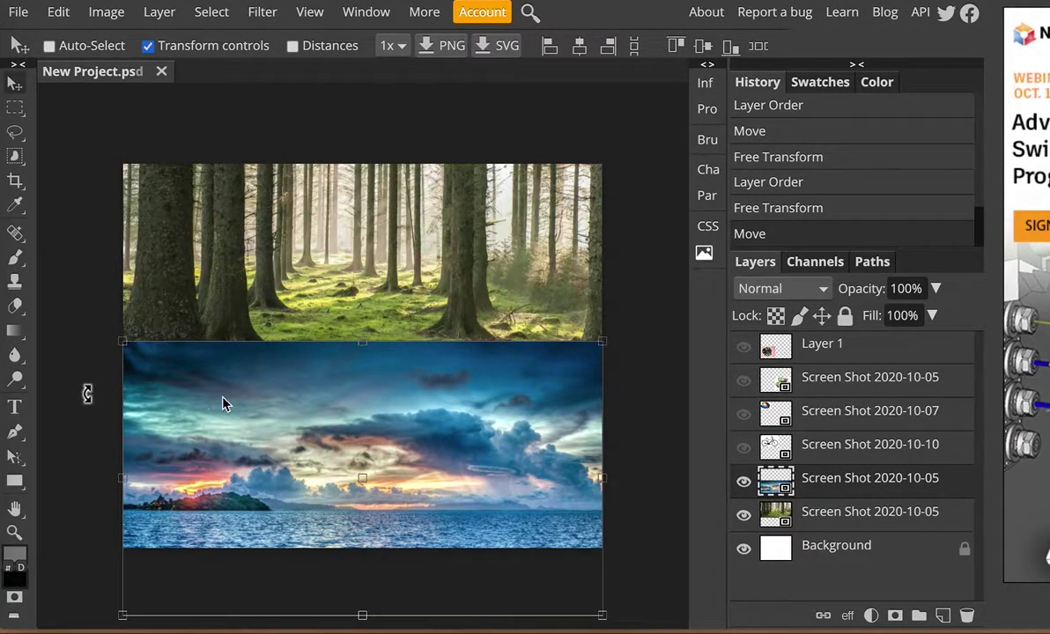
Step: Select a thin rectangular strip across the full-width seam between forest and ocean and feather the selection by 40 px
left_click(17, 109)
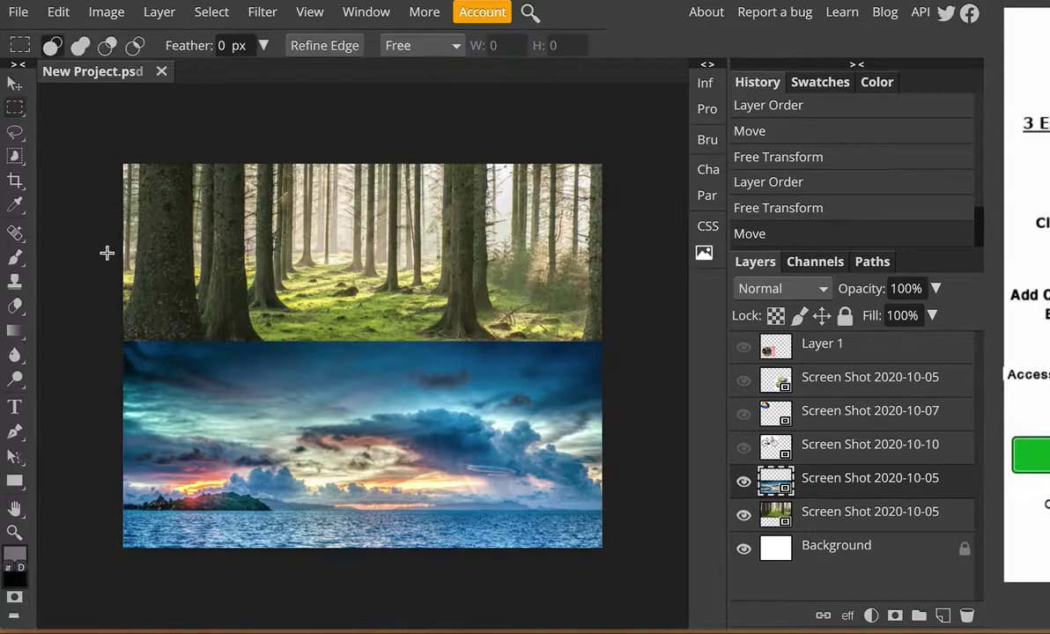
left_click_drag(107, 317, 617, 365)
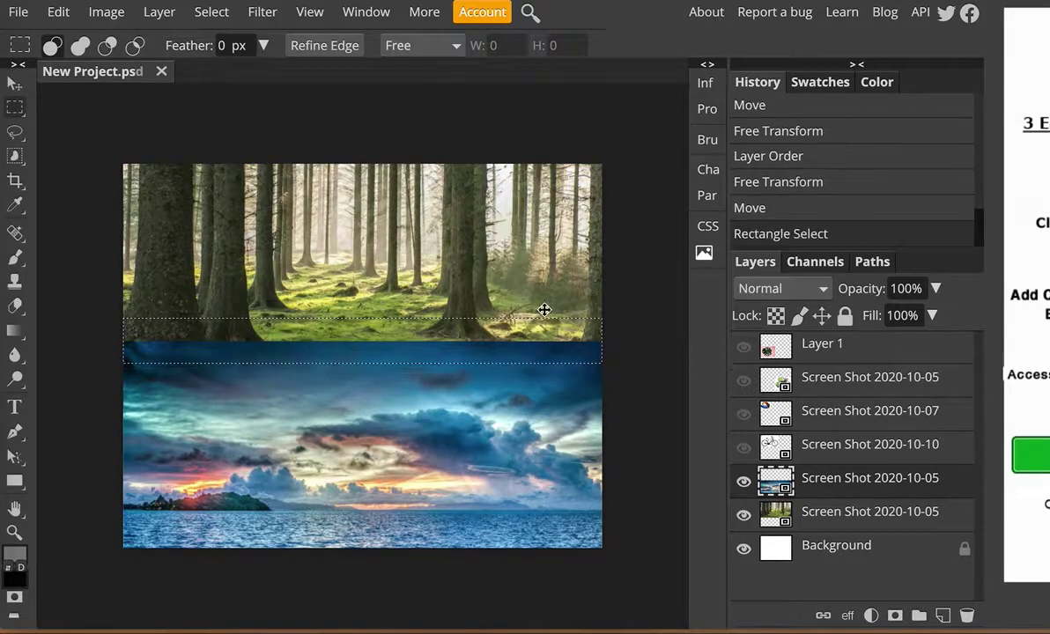
left_click(208, 11)
mouse_move(294, 229)
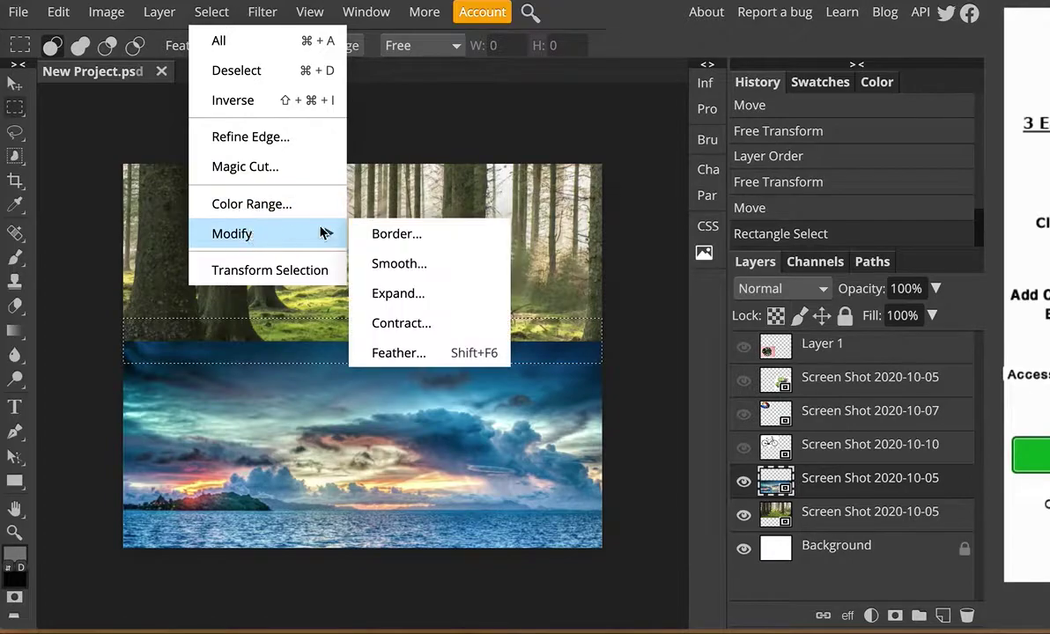
left_click(408, 352)
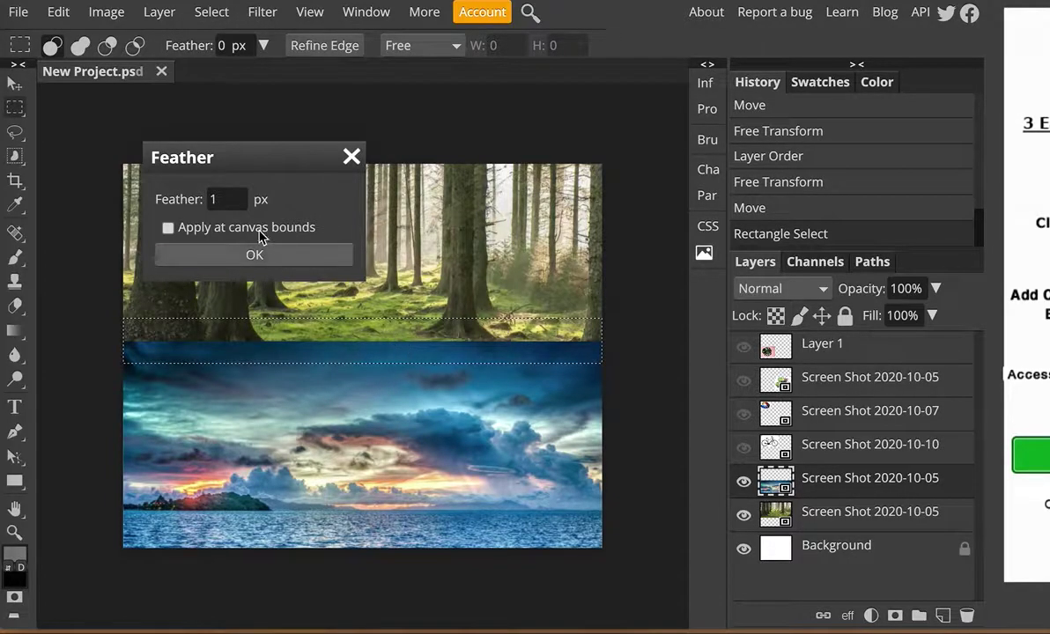
double_click(222, 199)
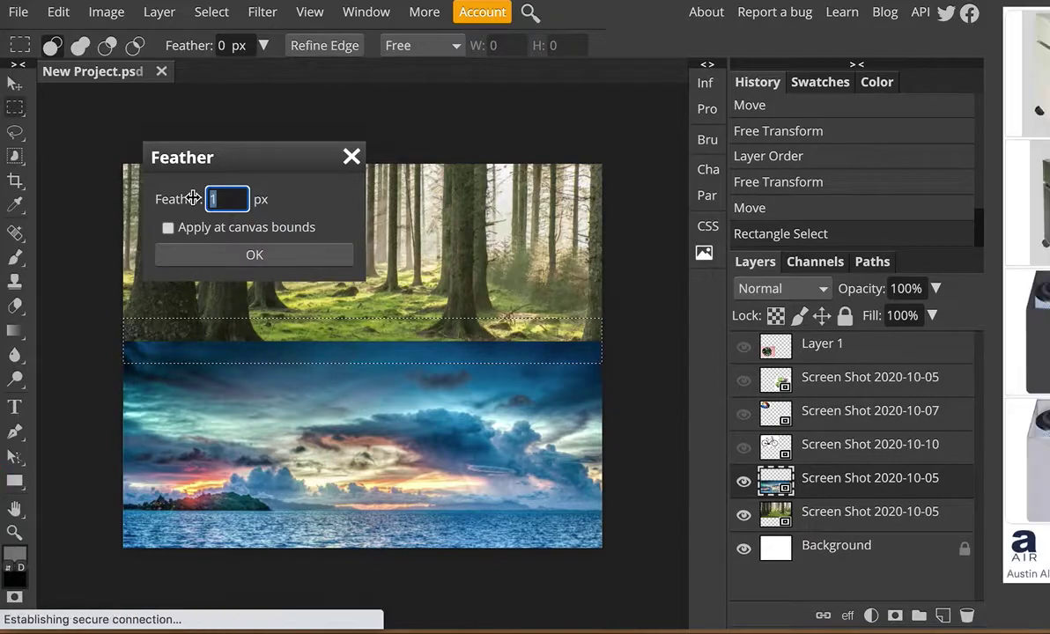
type("40")
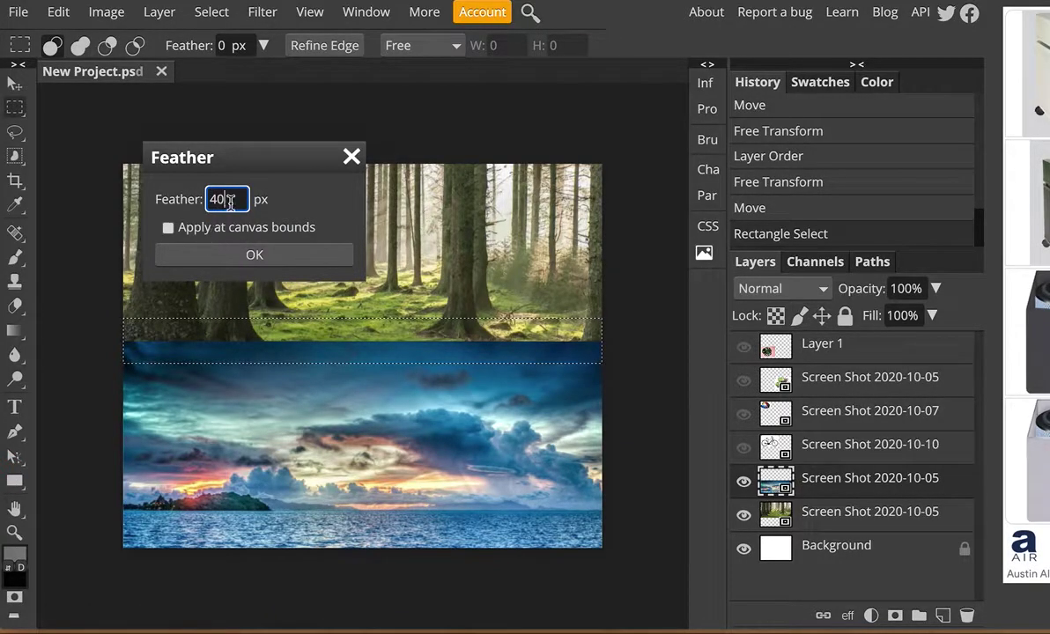
left_click(274, 255)
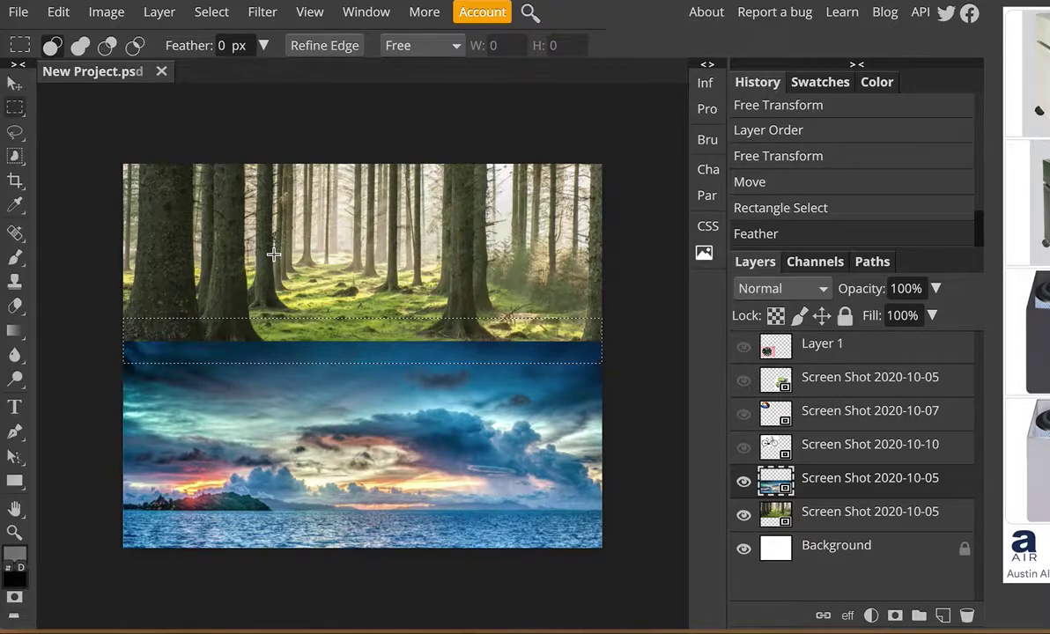
Step: Rasterize the ocean layer, clear the feathered strip from it to blend the seam, and deselect
key("Delete")
left_click(162, 16)
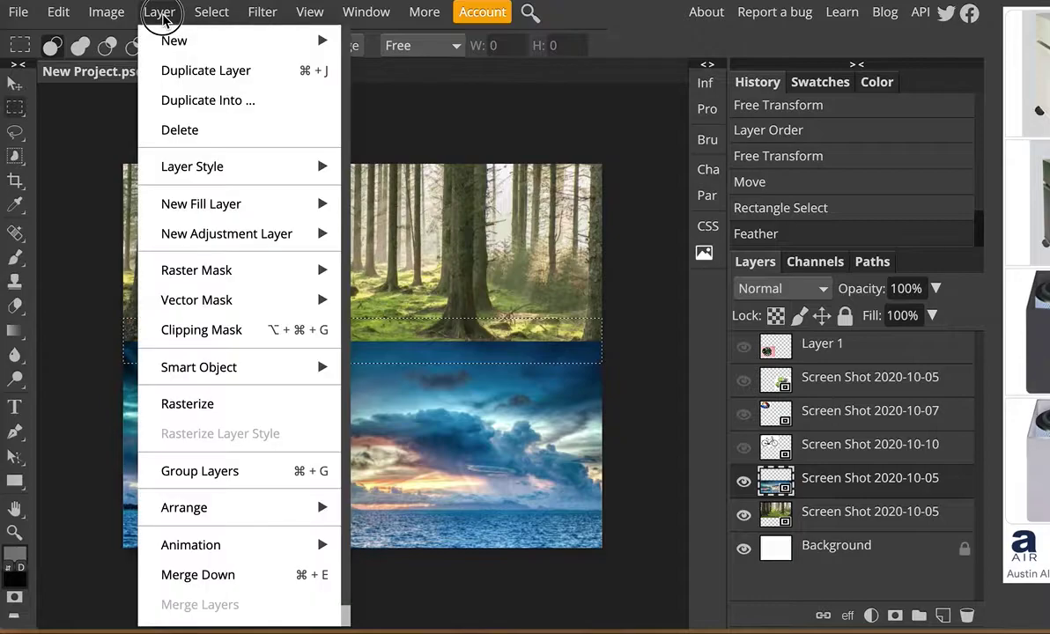
left_click(212, 405)
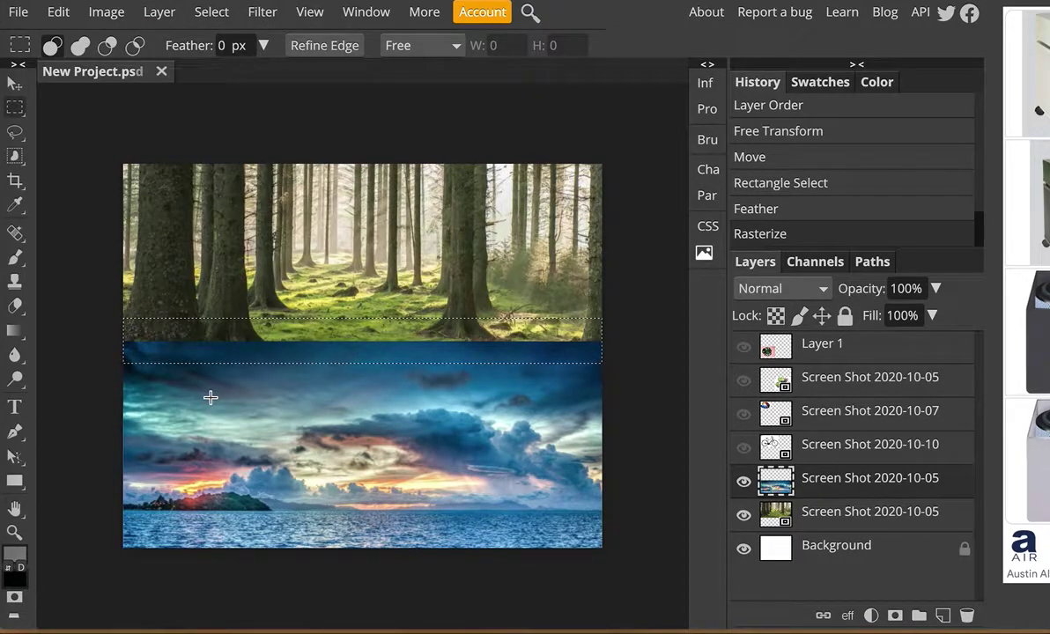
key("Delete")
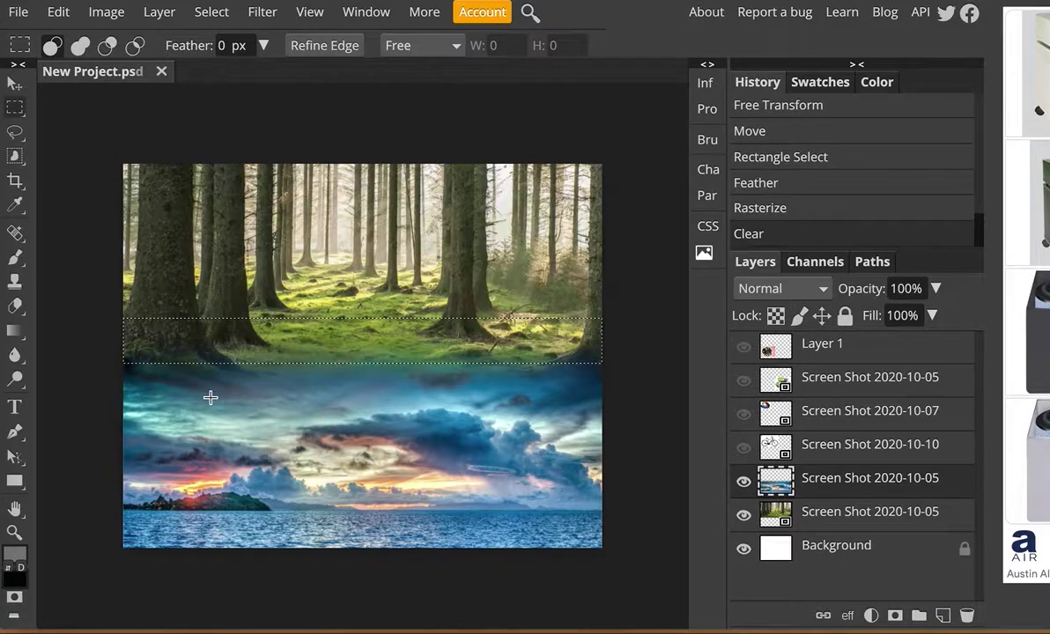
key("ctrl+d")
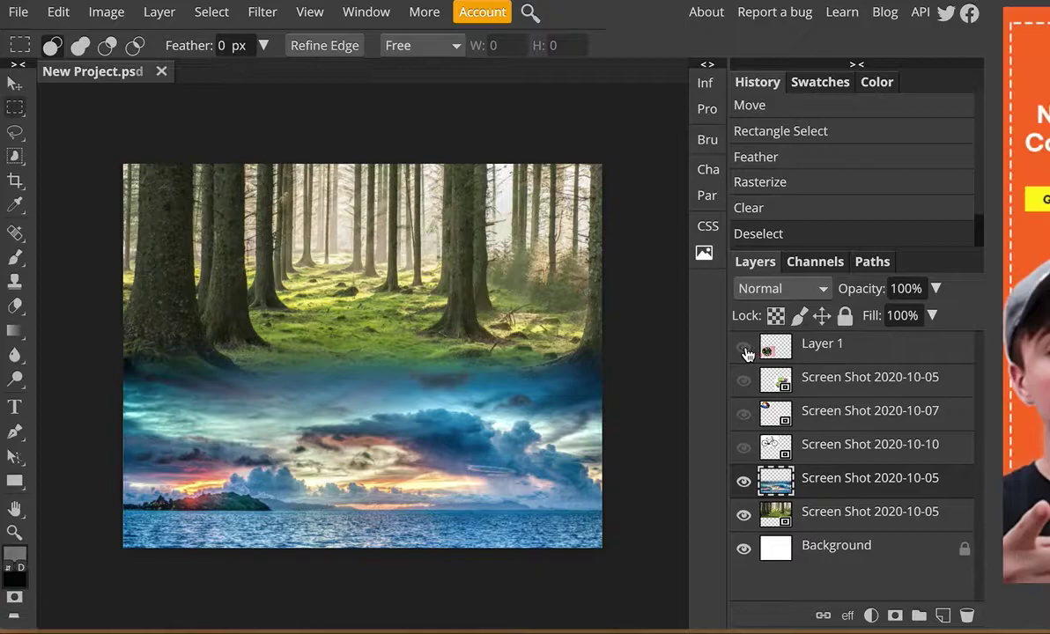
Step: Show the succulents layer and move the image up to the right side of the canvas, overlapping the forest and the ocean sky
left_click(837, 383)
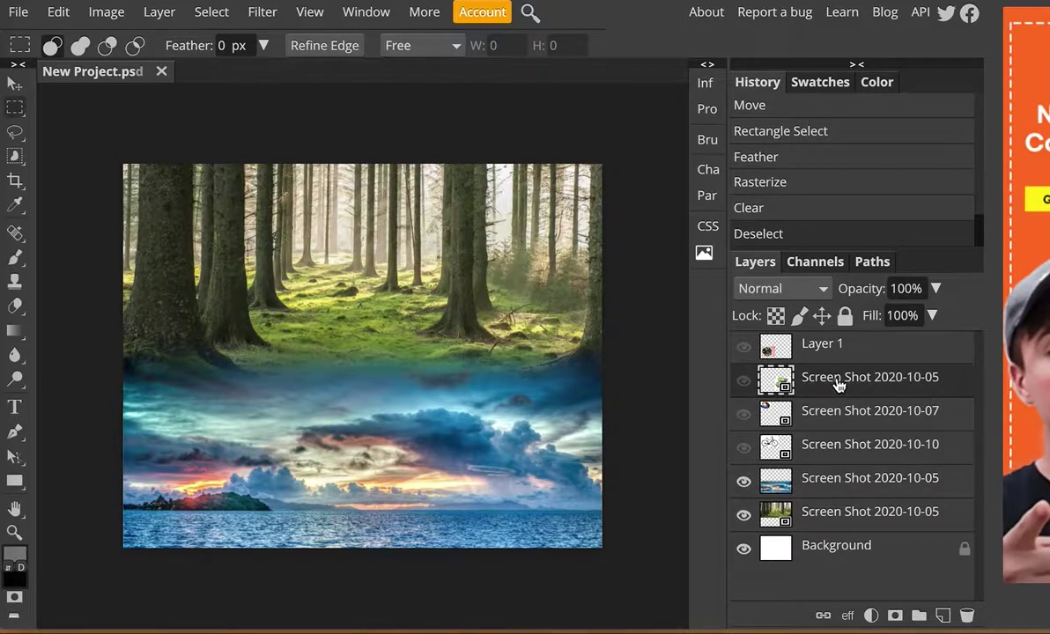
left_click(743, 381)
left_click_drag(483, 359, 485, 335)
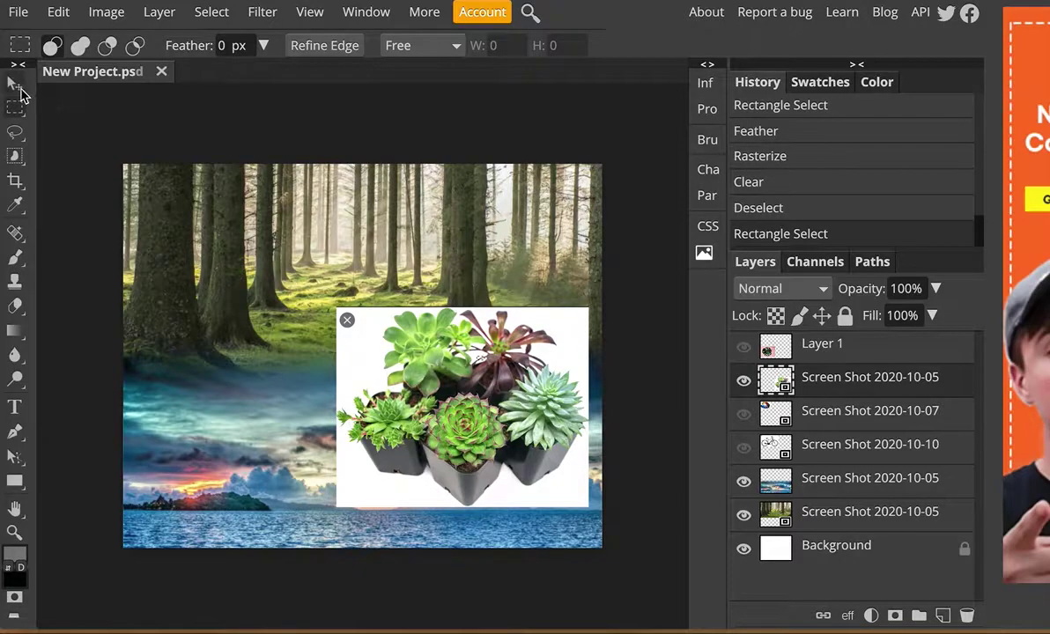
left_click(17, 85)
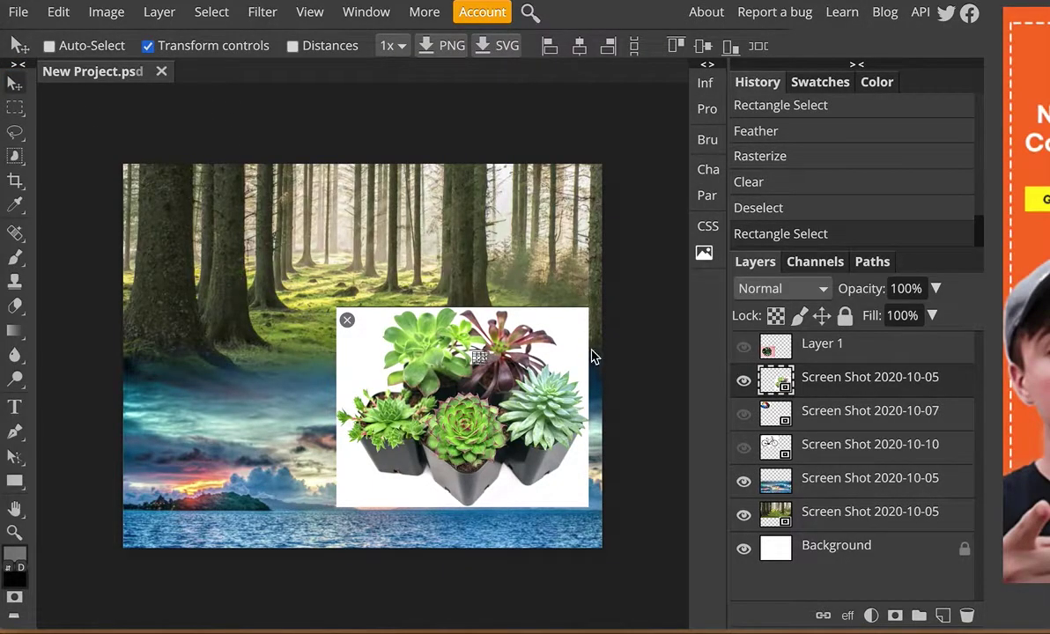
left_click_drag(369, 347, 384, 255)
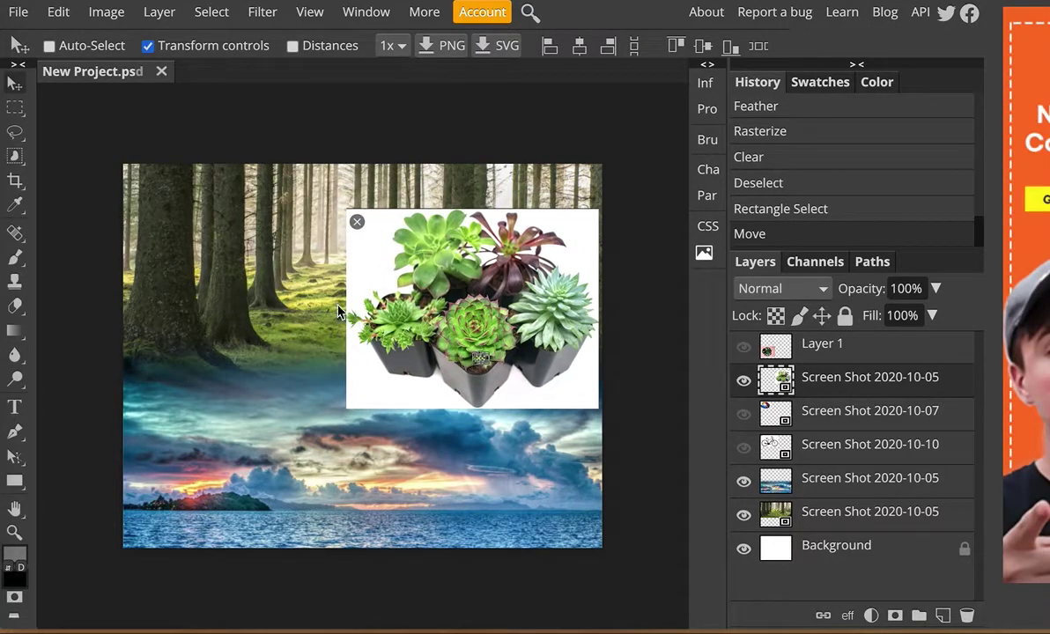
Step: Turn off the transform controls and select the white background around the succulents with the Magic Wand
left_click(148, 46)
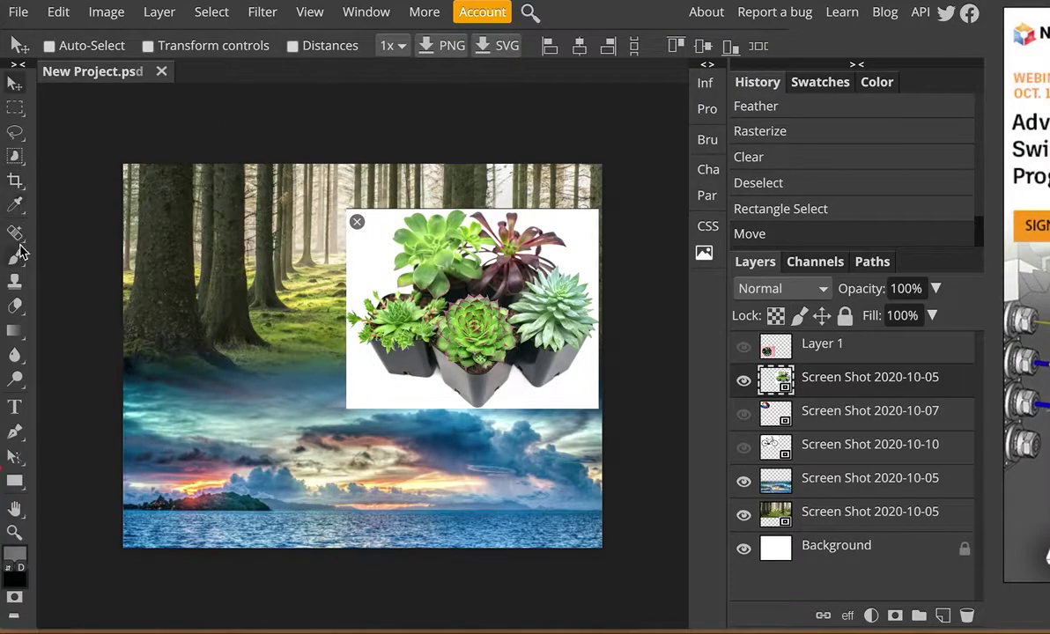
right_click(14, 156)
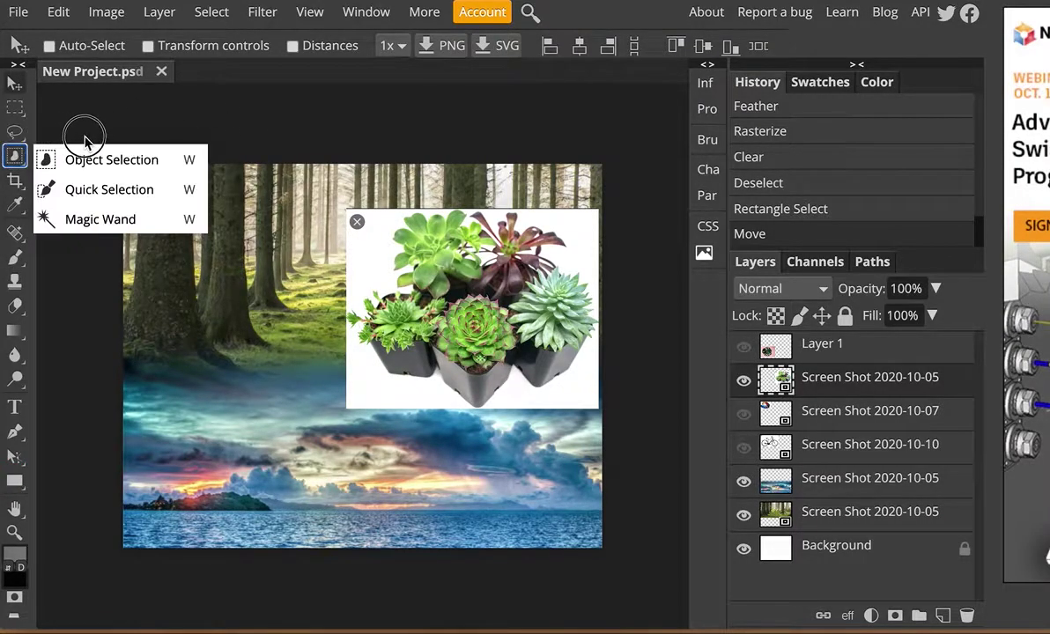
left_click(85, 221)
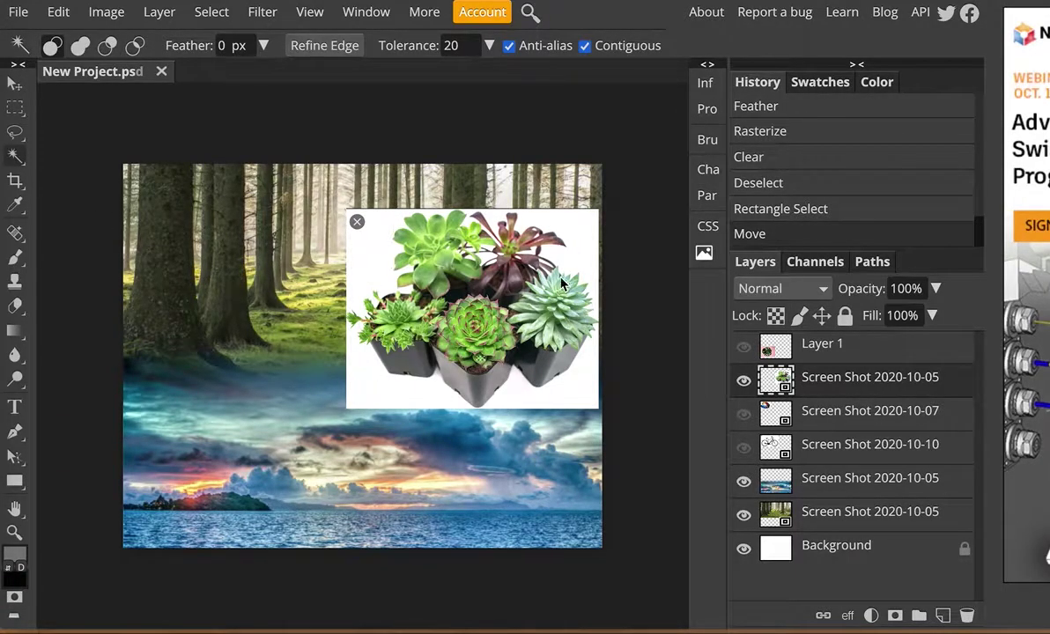
left_click(371, 261)
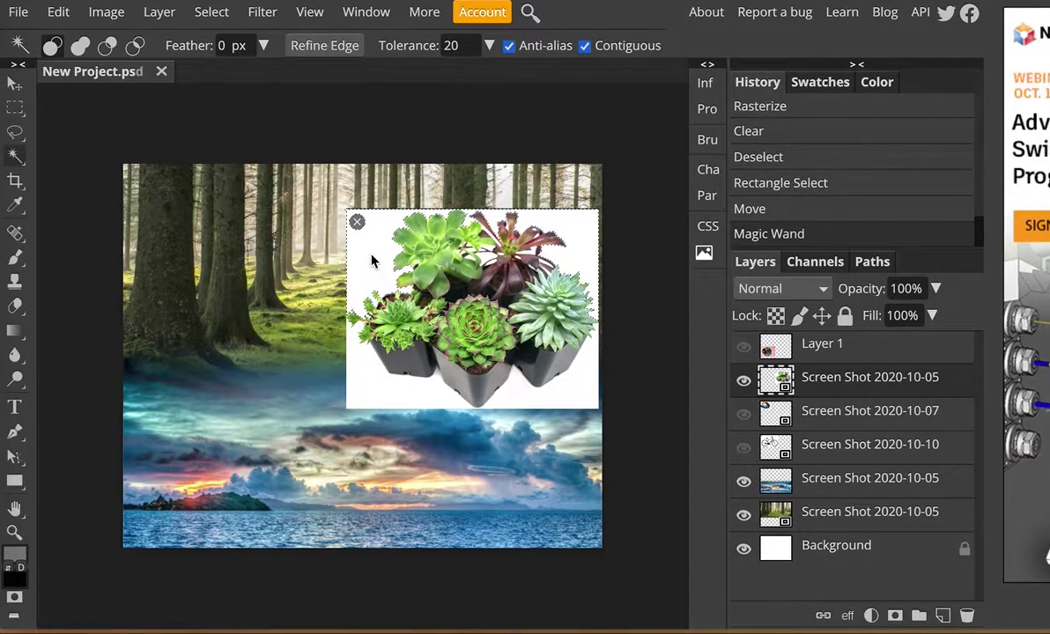
Step: Rasterize the succulents smart object layer, keeping its white background selected
key("alt")
left_click(14, 533)
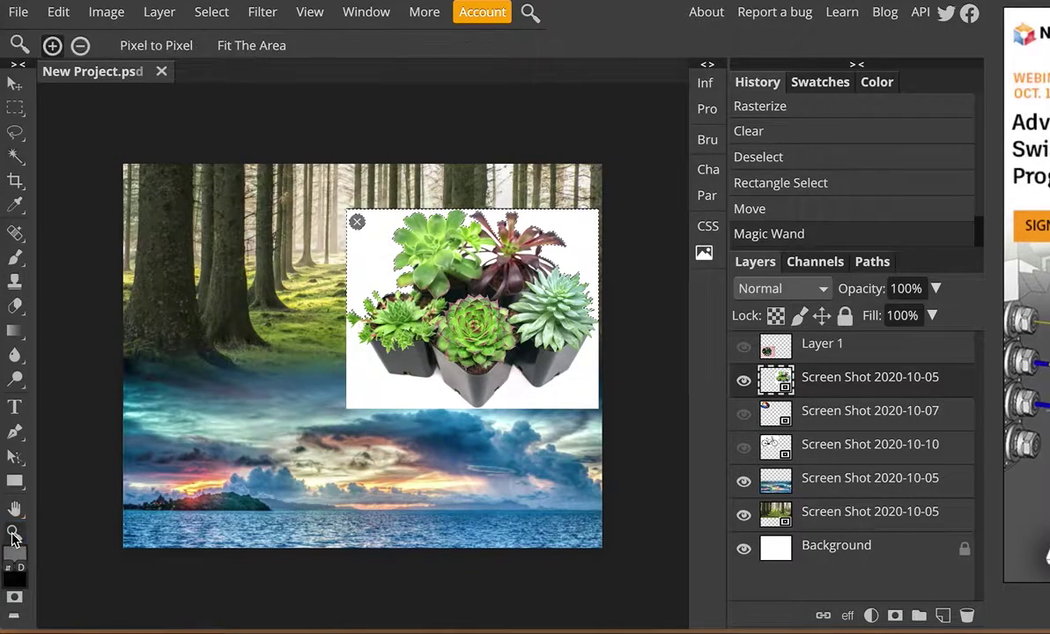
left_click(476, 301)
left_click(475, 301)
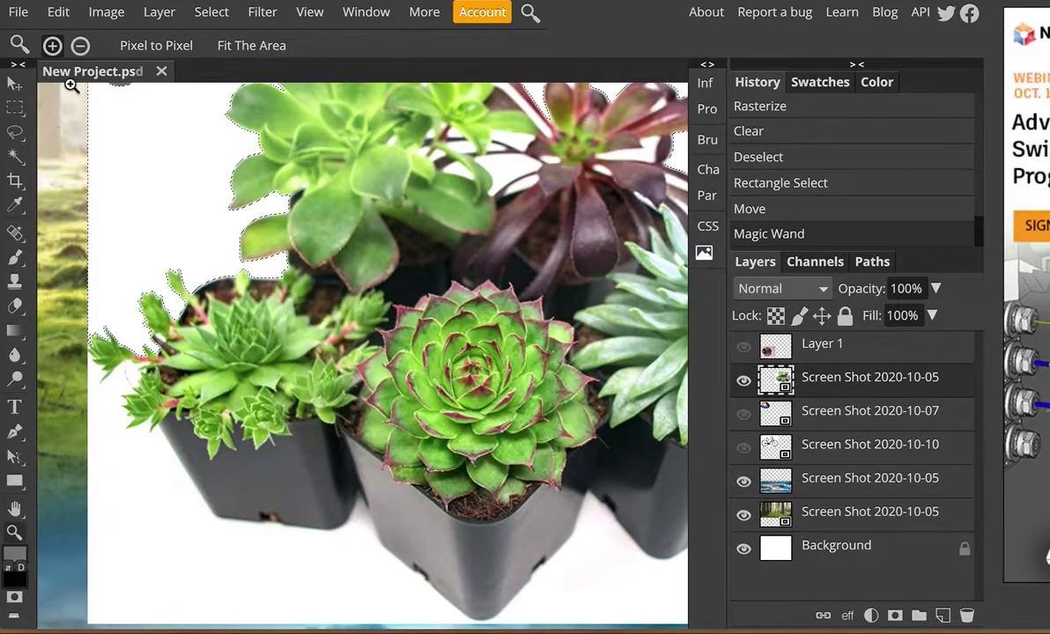
scroll(206, 193, "up", 2)
scroll(206, 194, "left", 1)
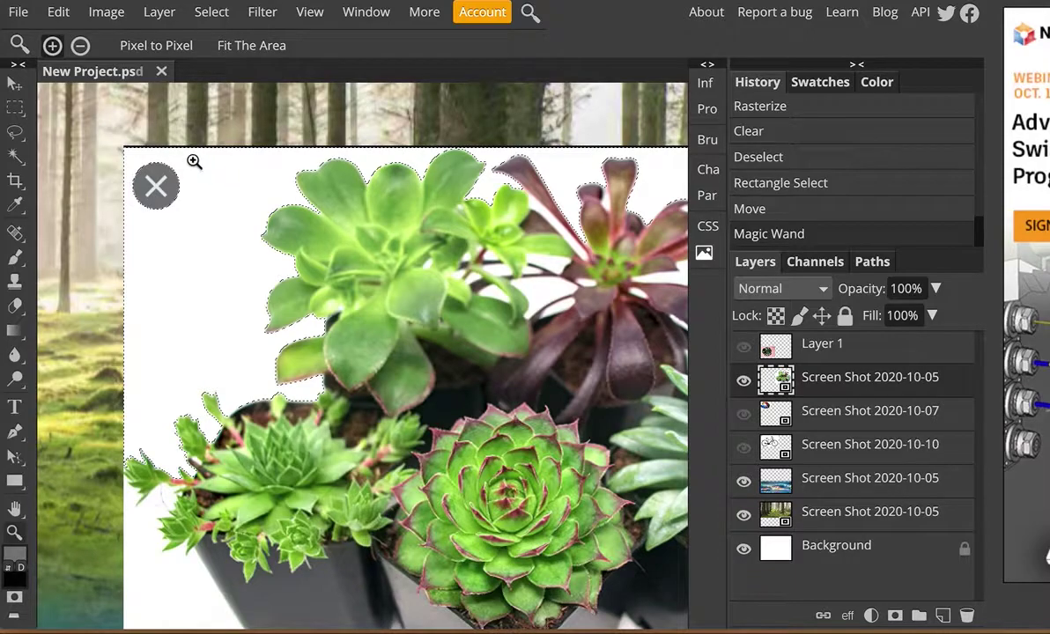
left_click(15, 156)
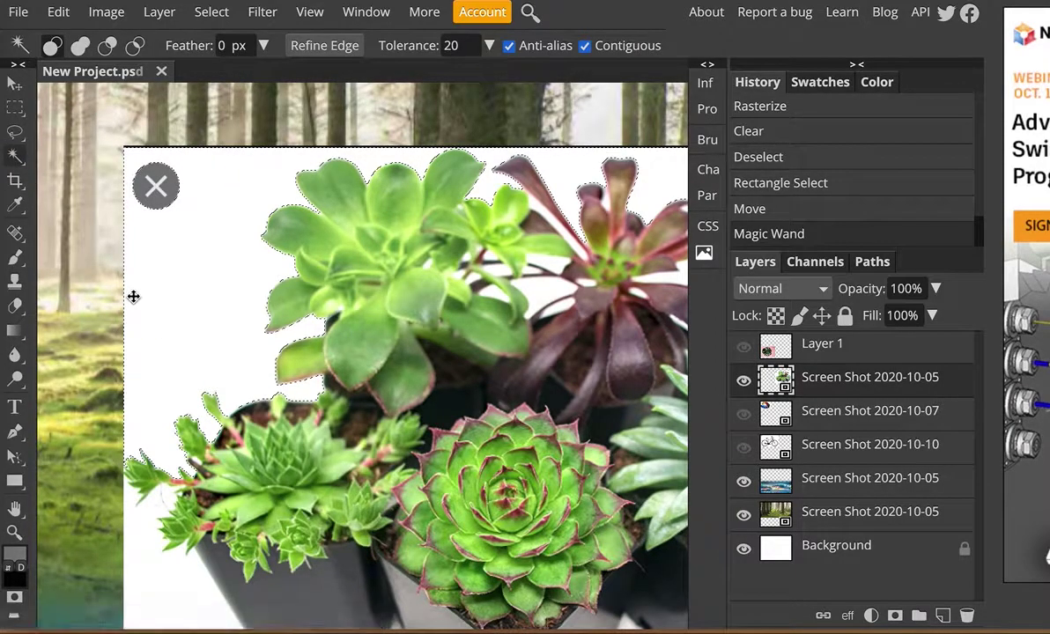
left_click(133, 297)
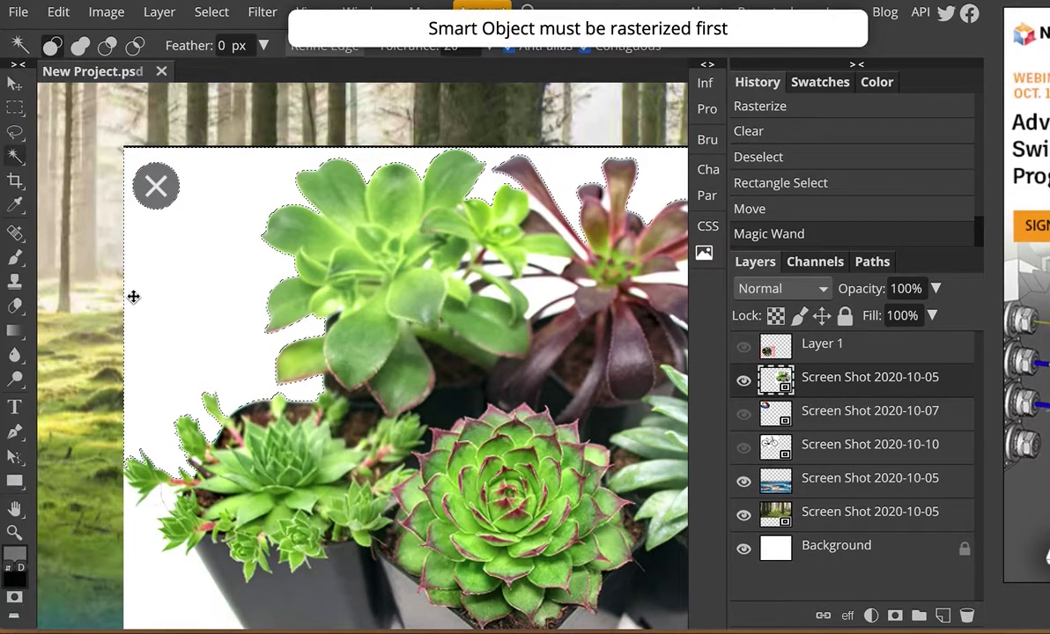
left_click(164, 13)
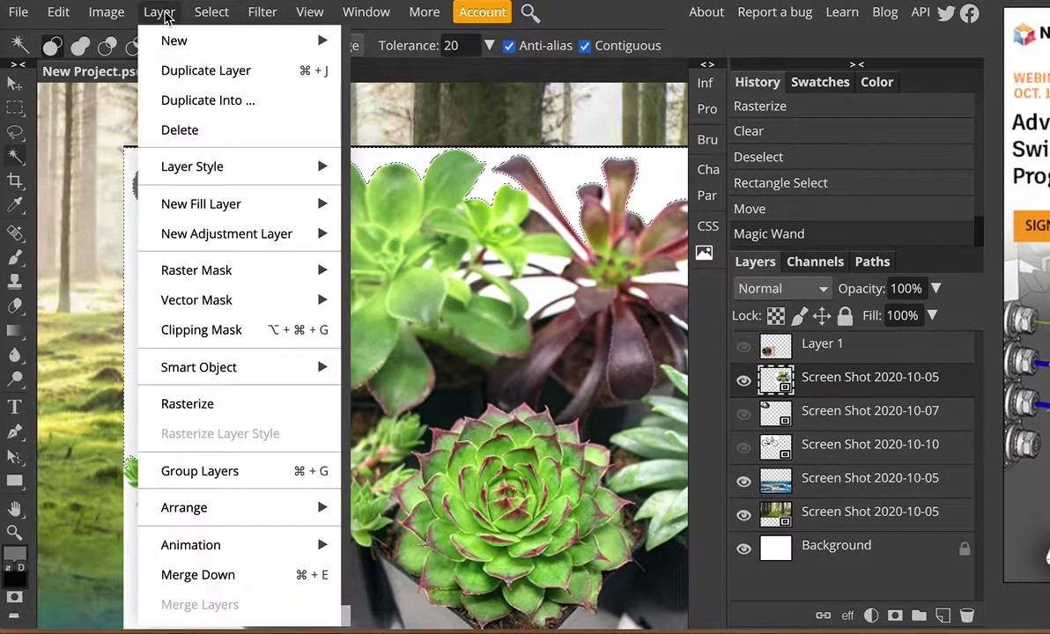
left_click(199, 404)
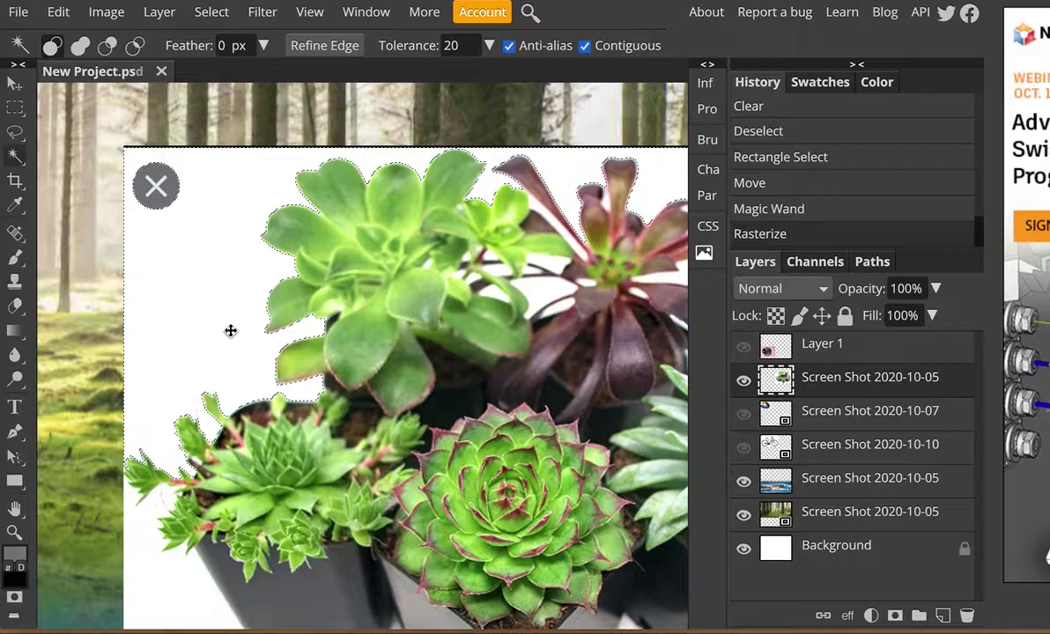
Step: Clear the selected white background and the white gaps between the upper green succulent and the dark red one
key("Delete")
scroll(233, 326, "down", 5)
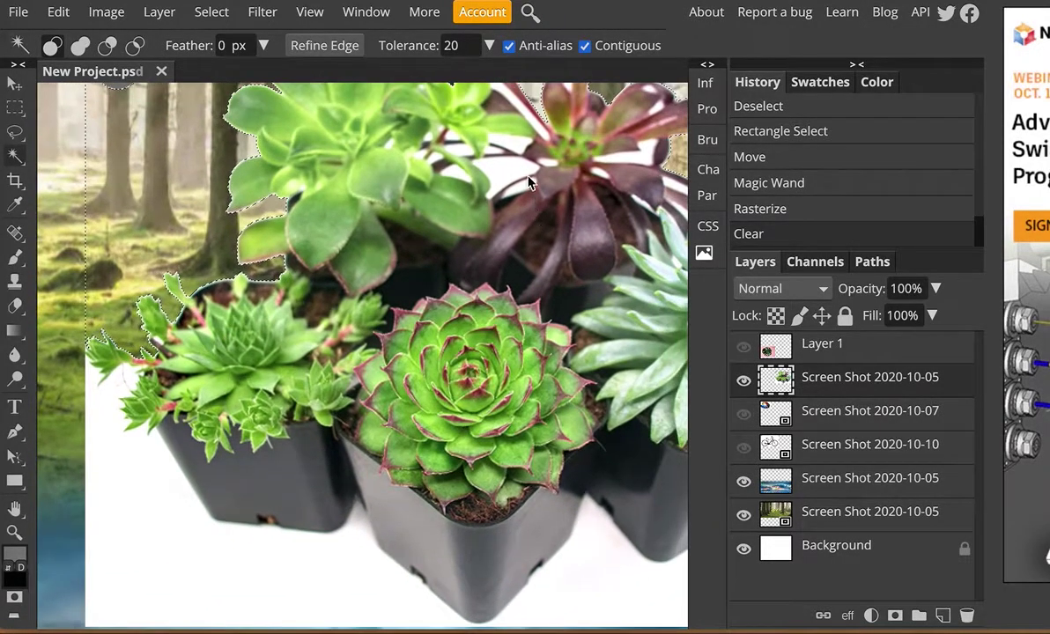
left_click(507, 174)
key("Delete")
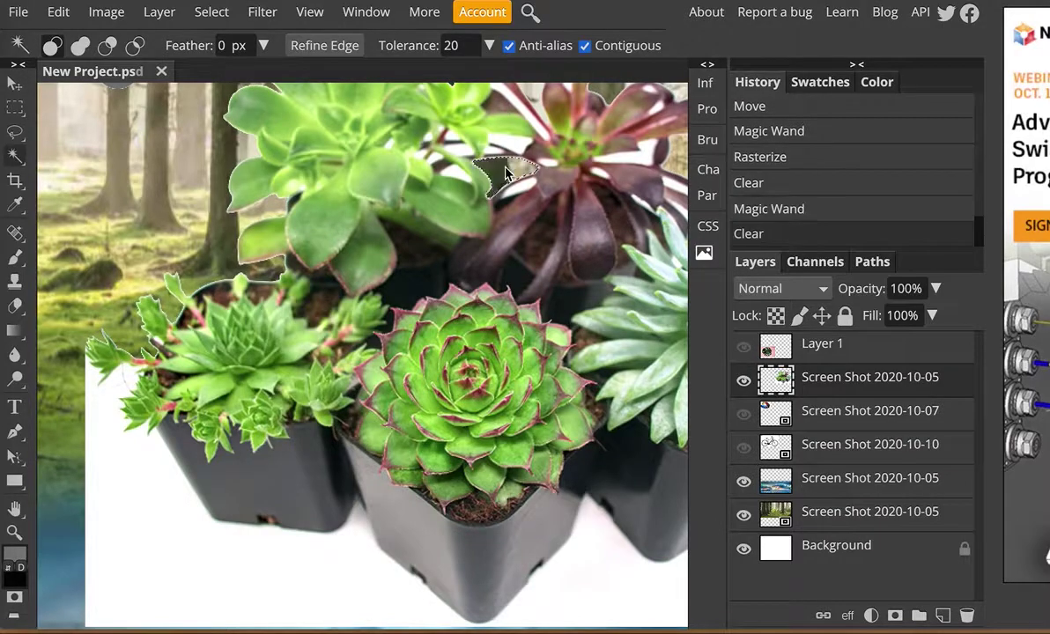
left_click(512, 145)
key("Delete")
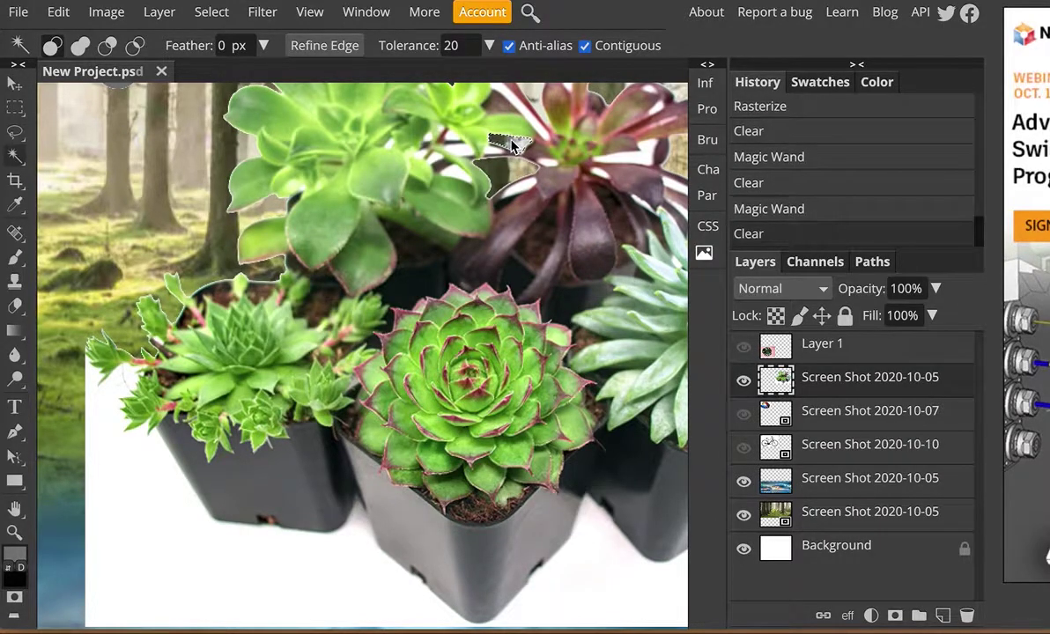
Step: Select the remaining larger white gaps among the dark red succulent's leaves with the Magic Wand and clear each one
left_click(646, 159)
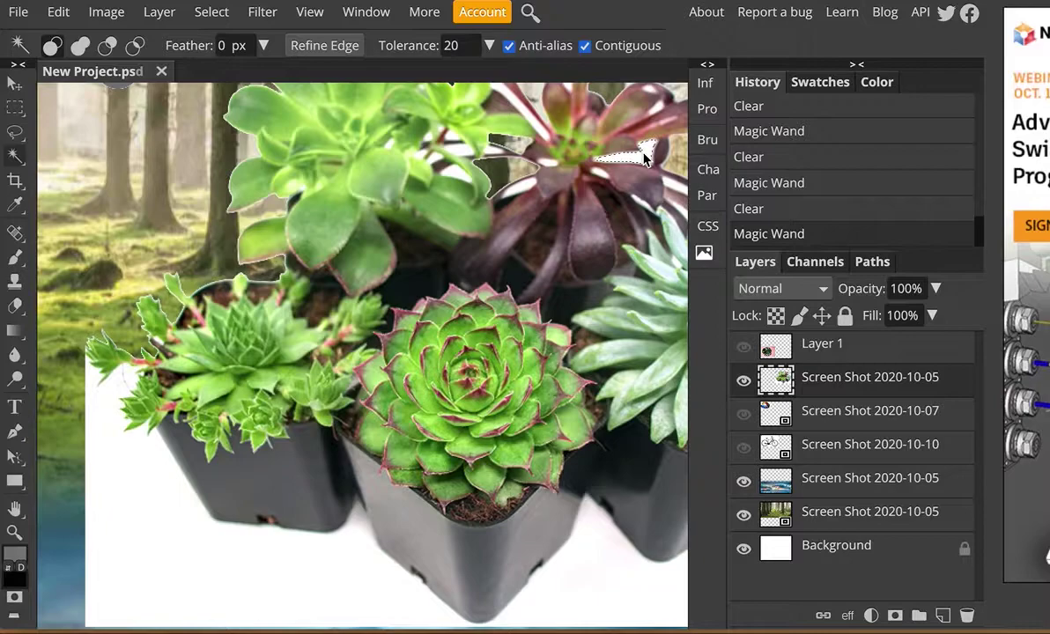
key("Delete")
left_click(491, 181)
key("Delete")
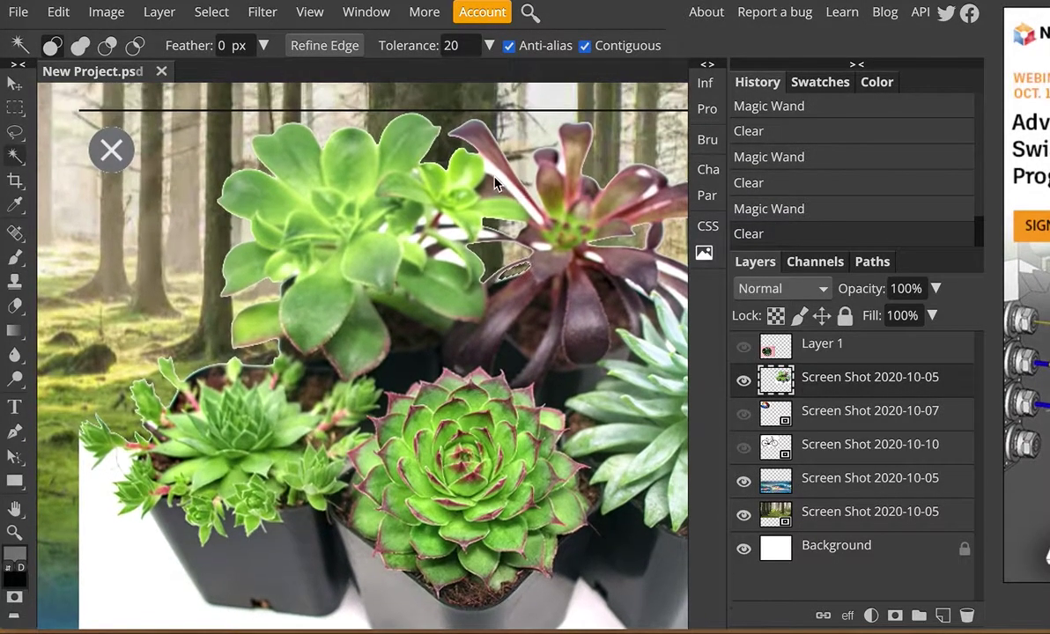
left_click(498, 173)
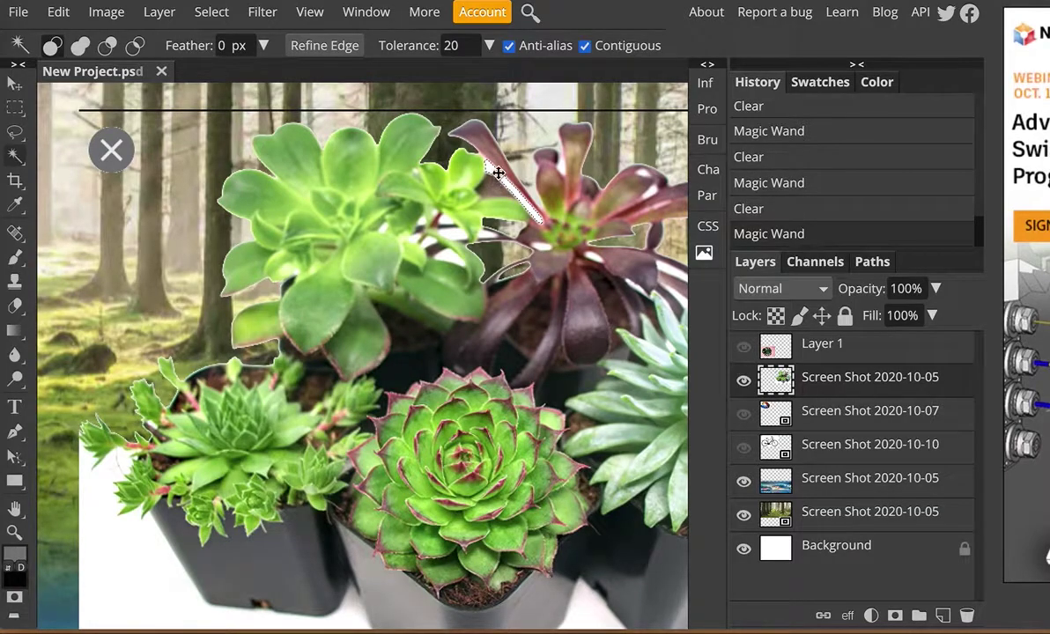
key("Delete")
Step: Select the white area beneath and around the pots with the Magic Wand, clear it, and deselect
scroll(498, 173, "down", 8)
scroll(498, 173, "left", 2)
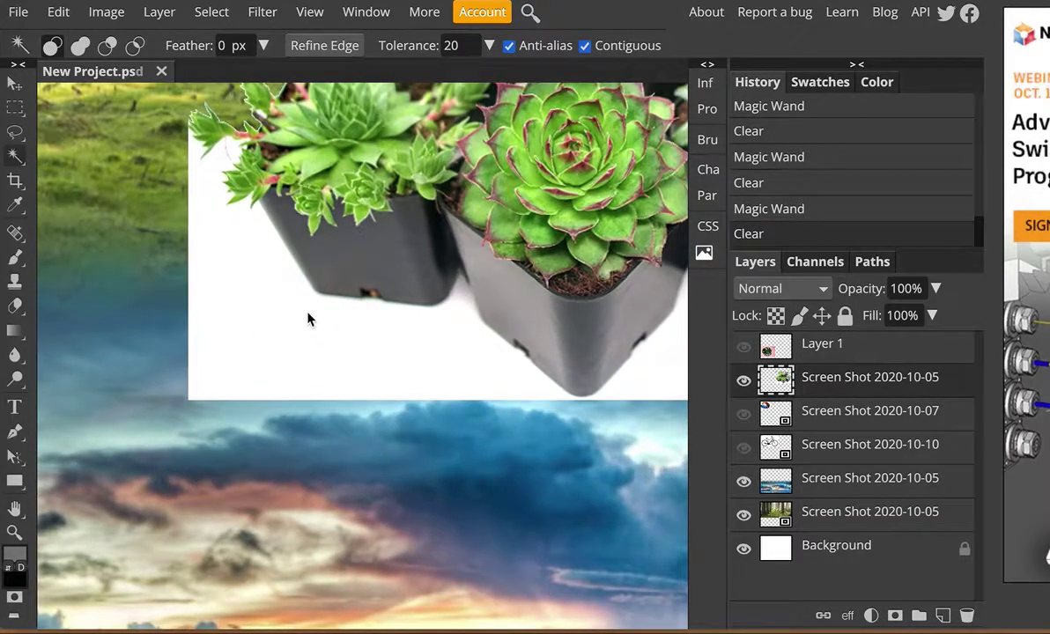
left_click(293, 328)
key("Delete")
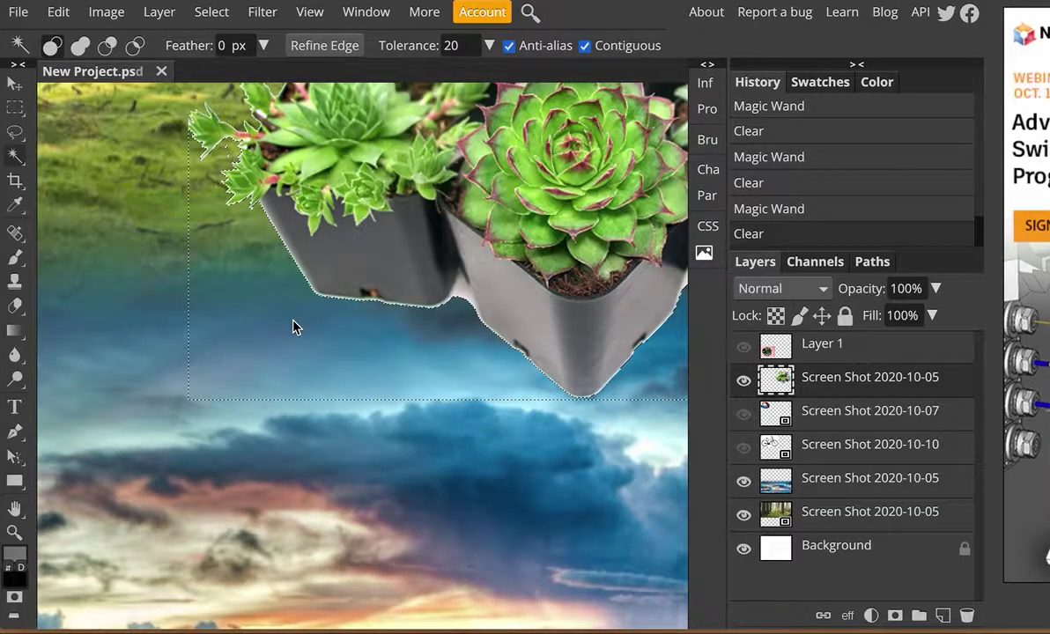
scroll(293, 328, "up", 2)
scroll(294, 328, "up", 10)
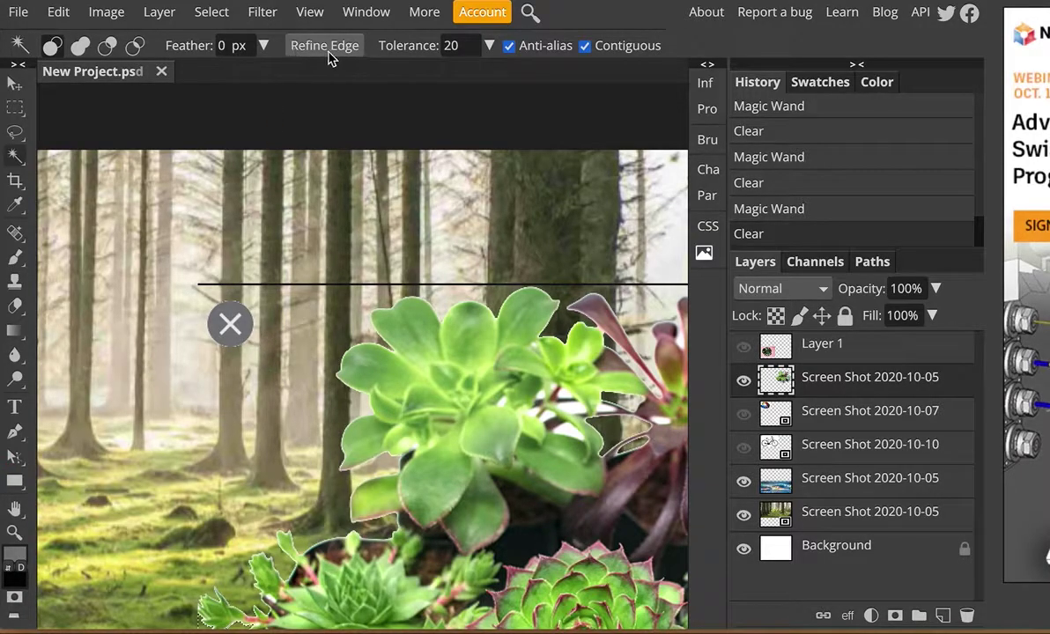
left_click(211, 13)
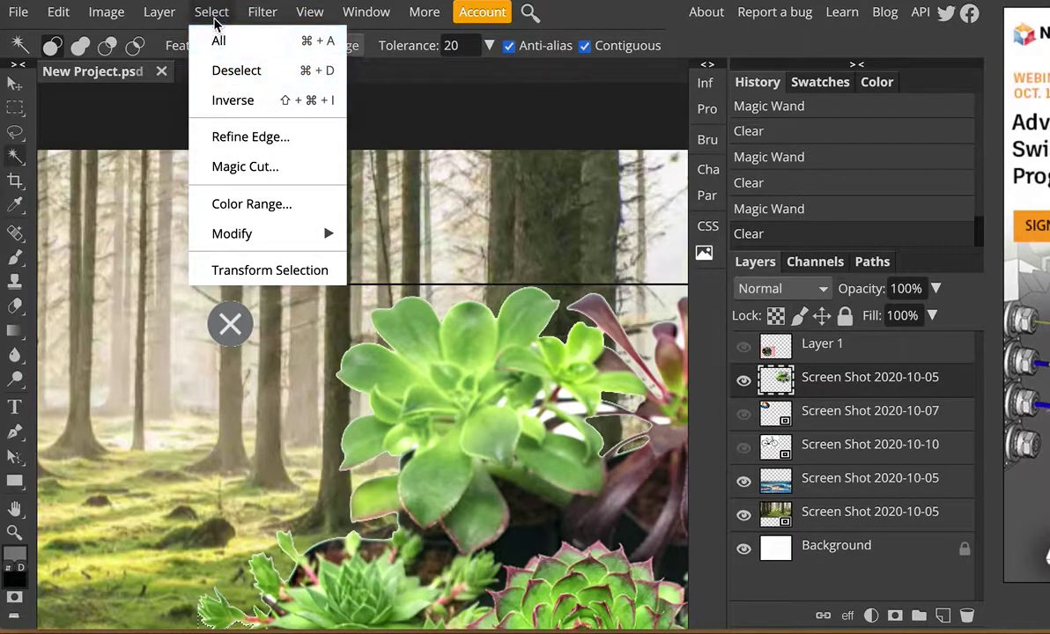
left_click(235, 74)
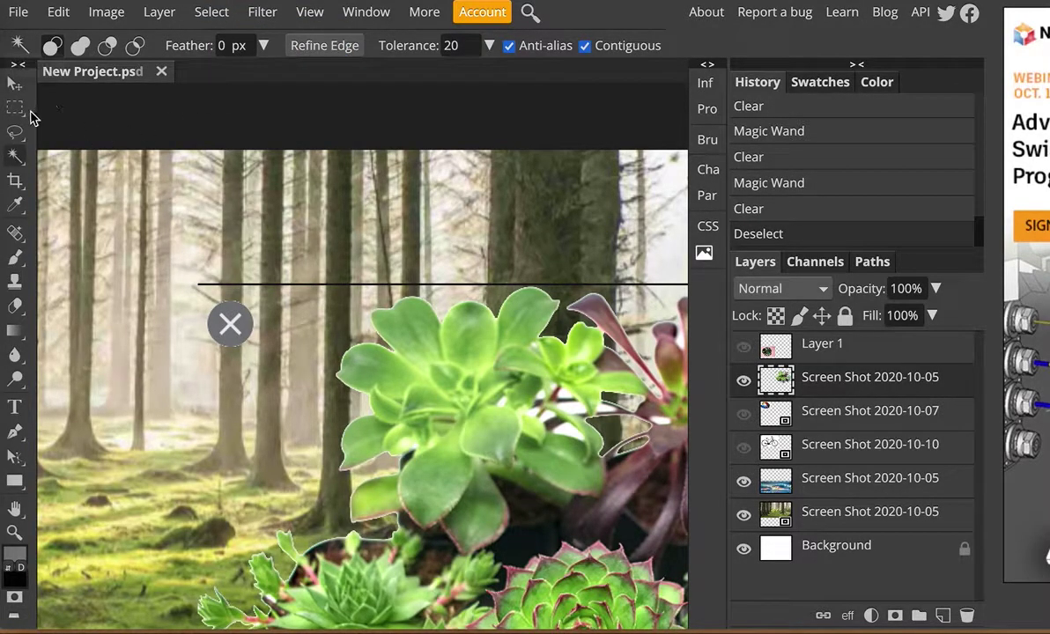
Step: Lasso the grey circled X left of the succulents, clear it from the layer, and deselect
left_click(14, 131)
mouse_move(211, 216)
left_mouse_down()
mouse_move(188, 255)
mouse_move(169, 324)
mouse_move(197, 375)
mouse_move(277, 374)
mouse_move(320, 298)
mouse_move(279, 212)
mouse_move(214, 225)
left_mouse_up()
key("Delete")
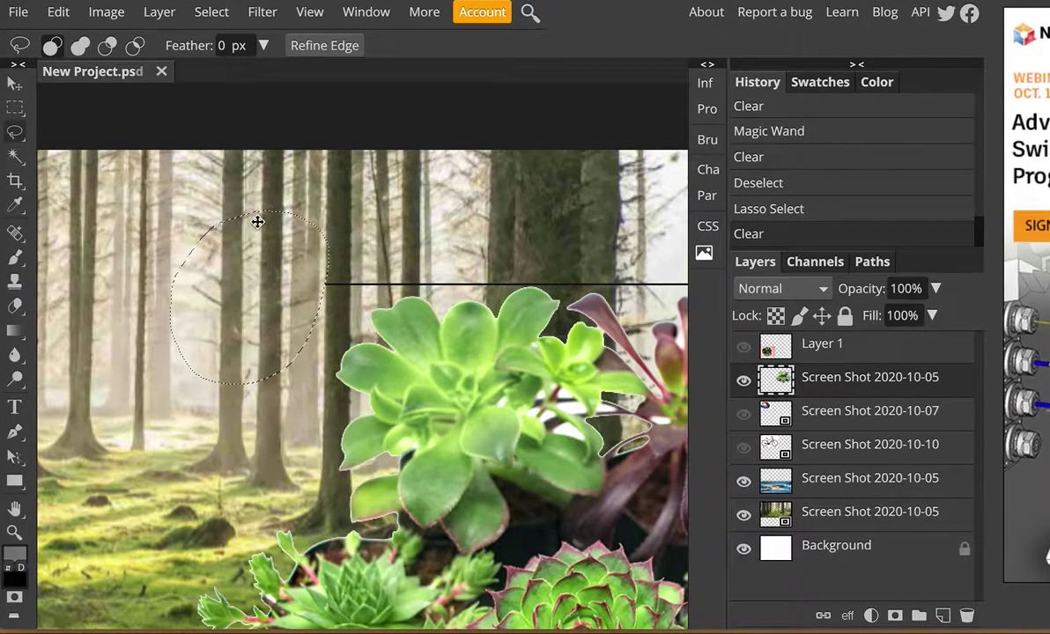
key("ctrl+d")
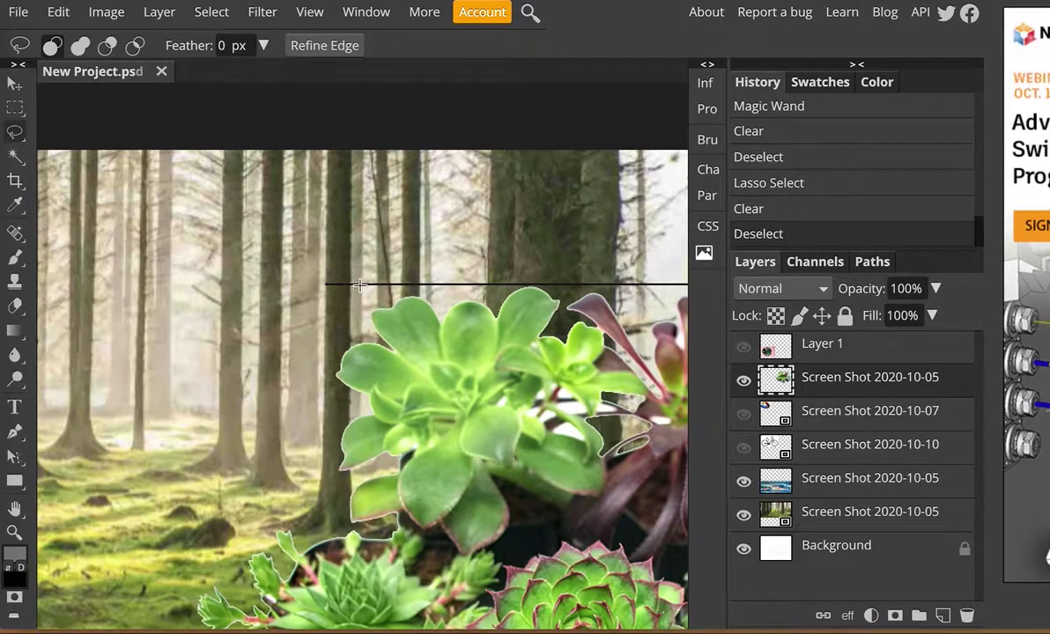
Step: Select the thin black line above the succulents with the Magic Wand and clear it from the layer
scroll(377, 289, "up", 5)
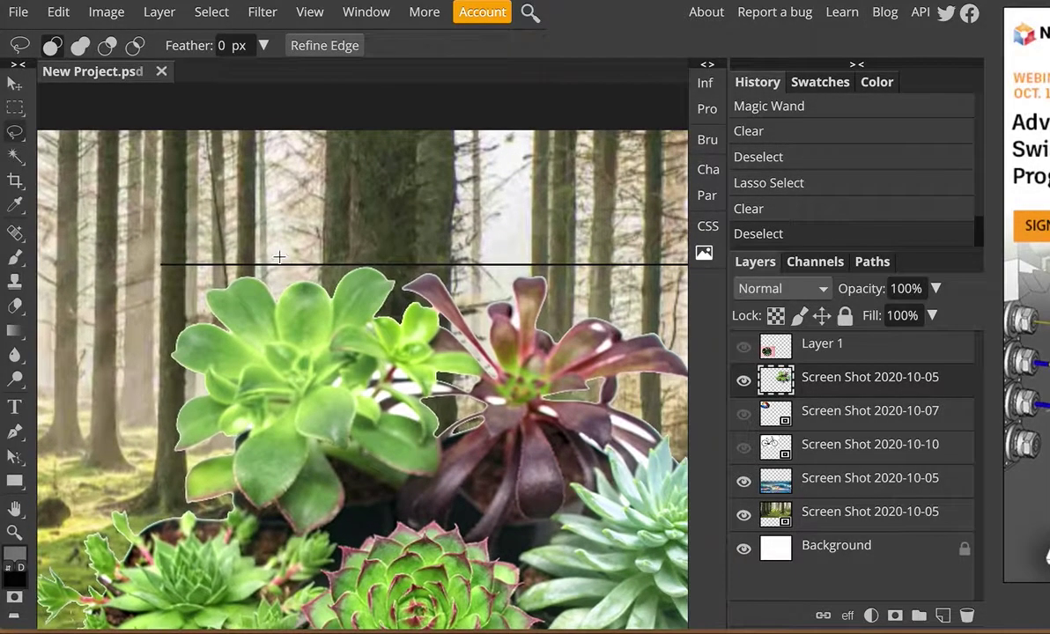
left_click(17, 158)
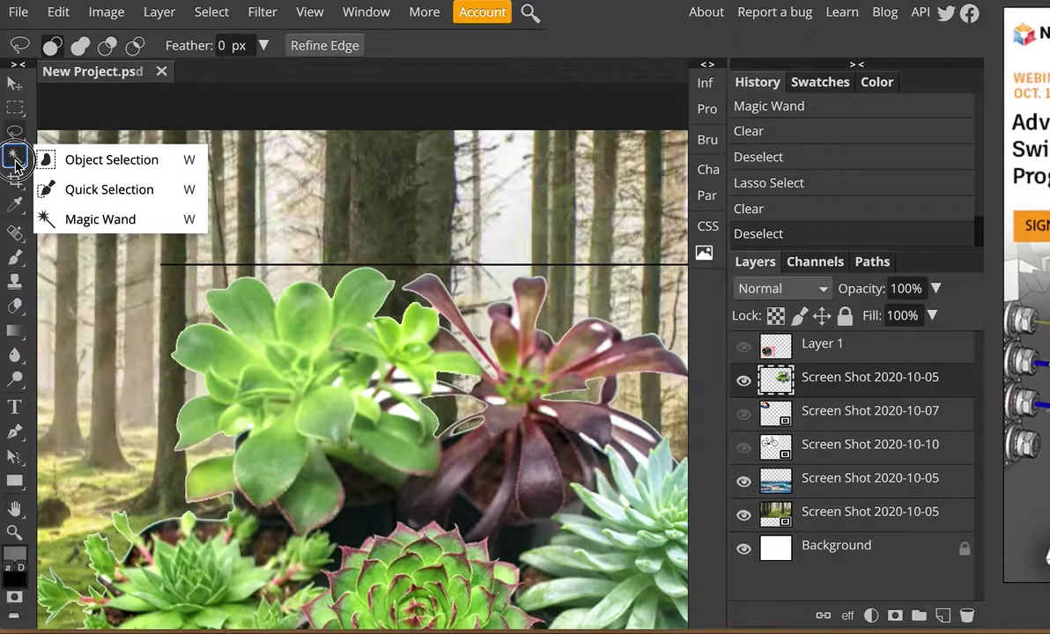
left_click(77, 217)
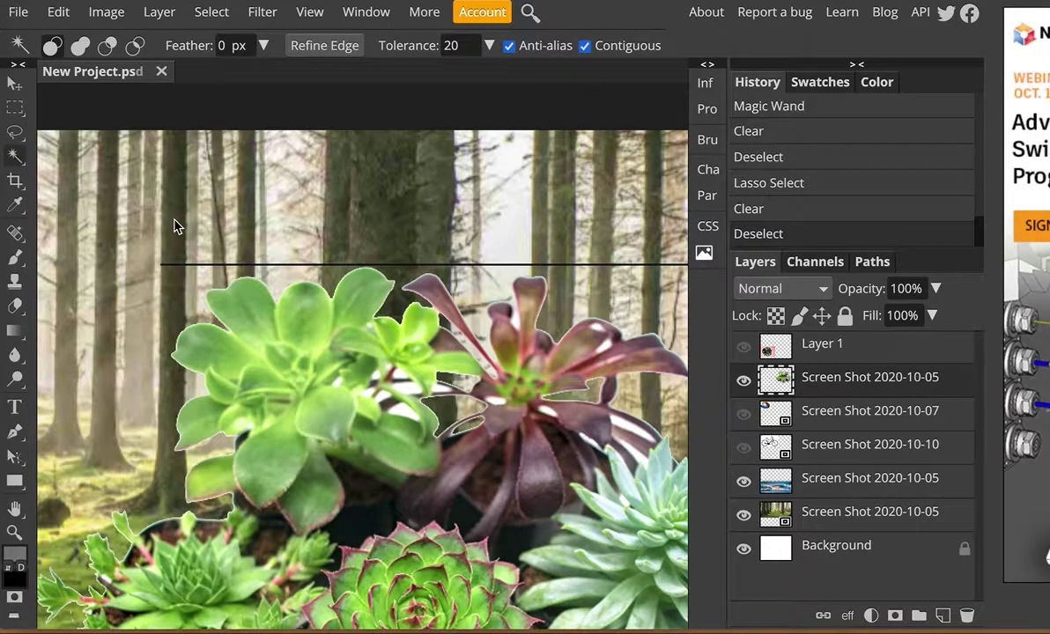
left_click(214, 269)
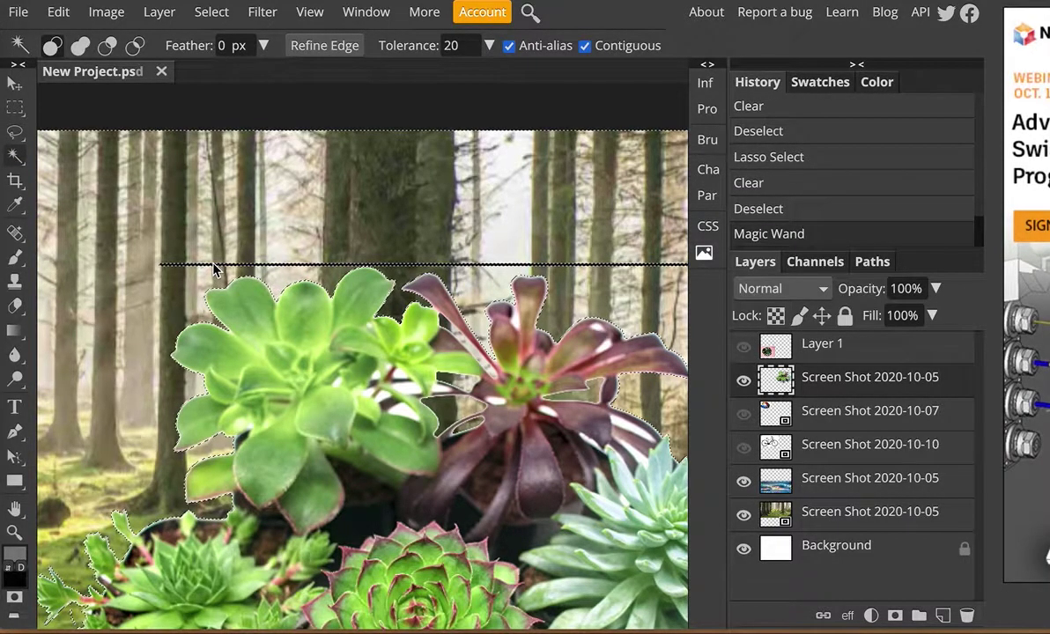
key("Delete")
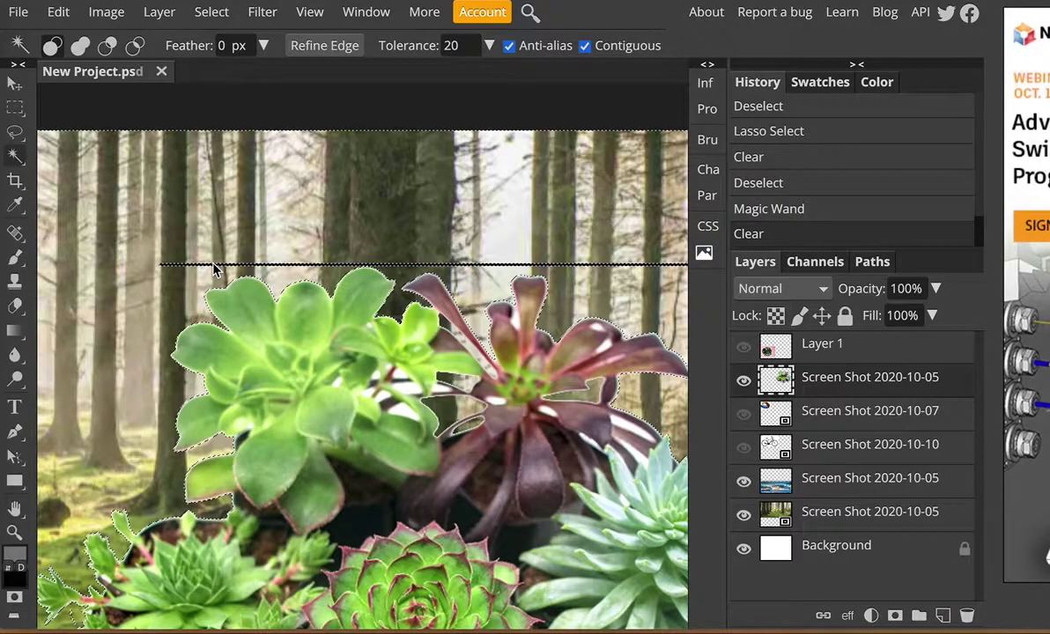
left_click(202, 270)
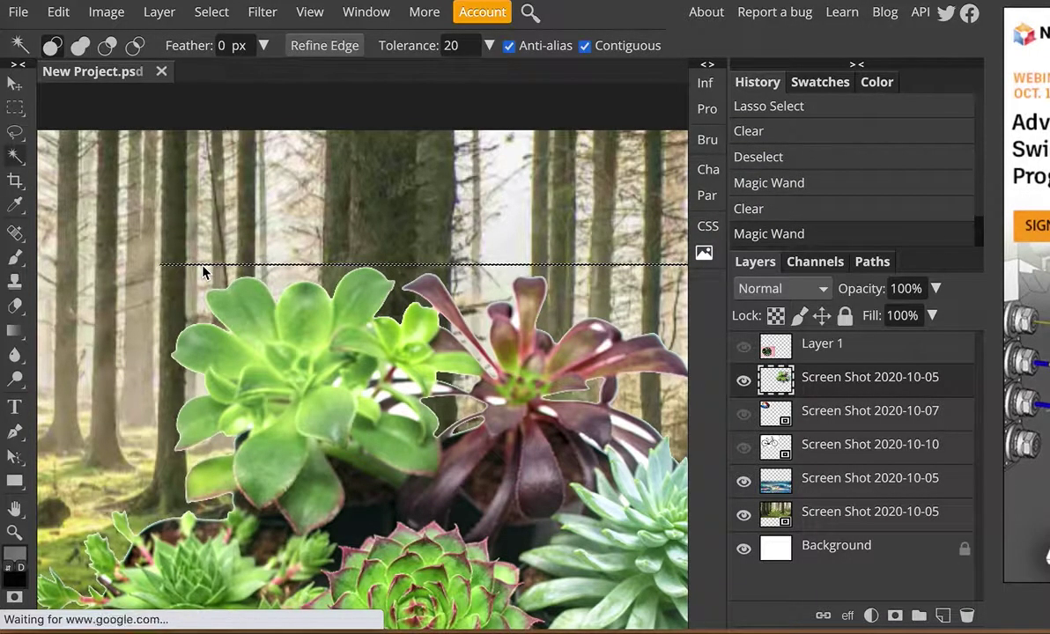
key("Delete")
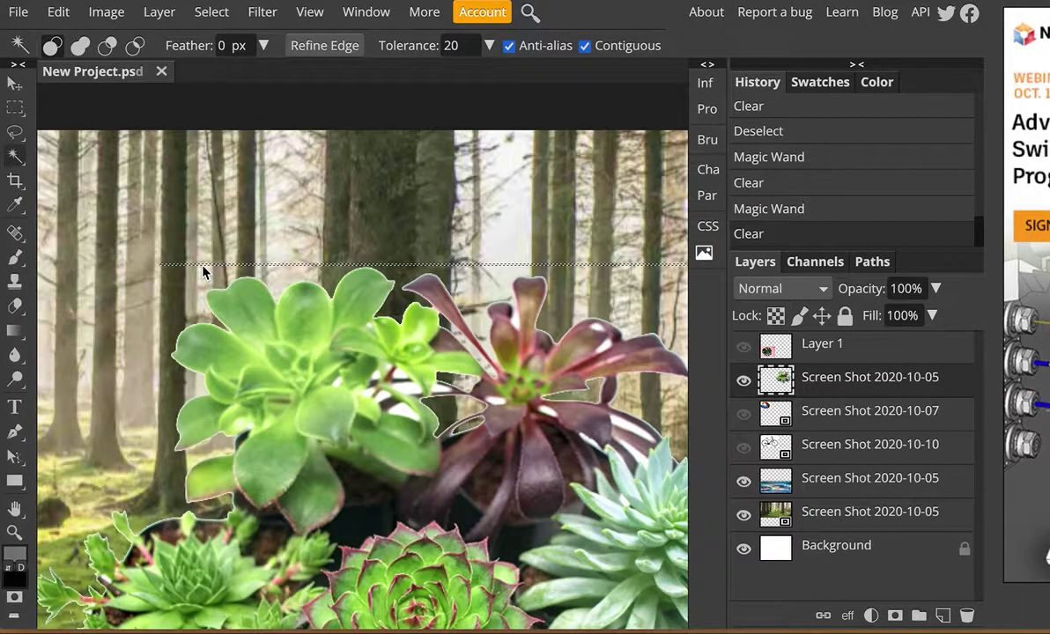
left_click(177, 199)
Step: Draw an elliptical selection around the front centre rosette succulent
scroll(172, 192, "down", 5)
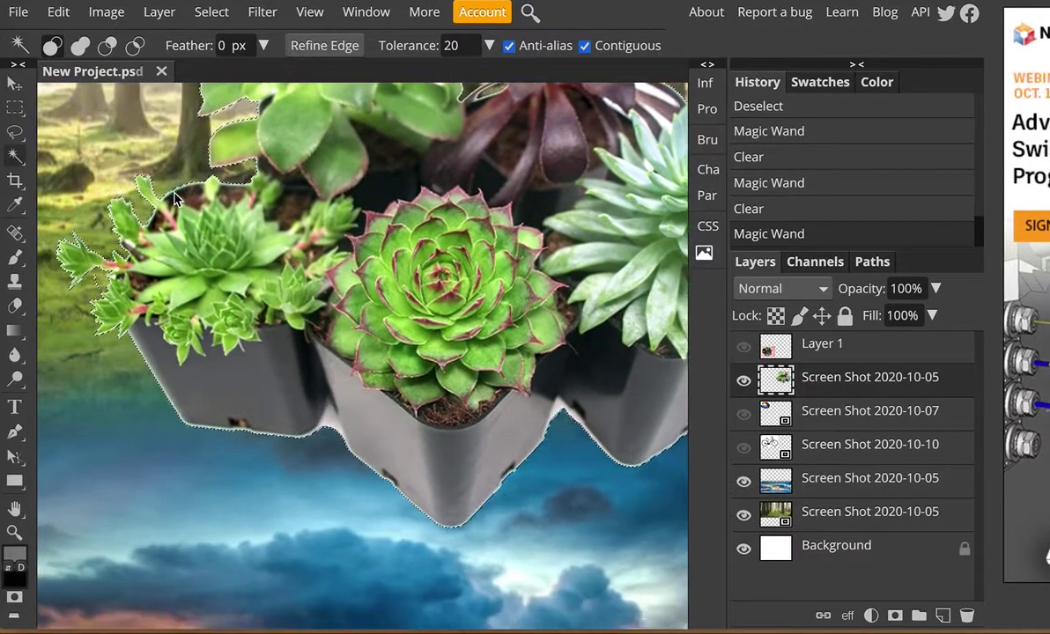
scroll(174, 197, "up", 3)
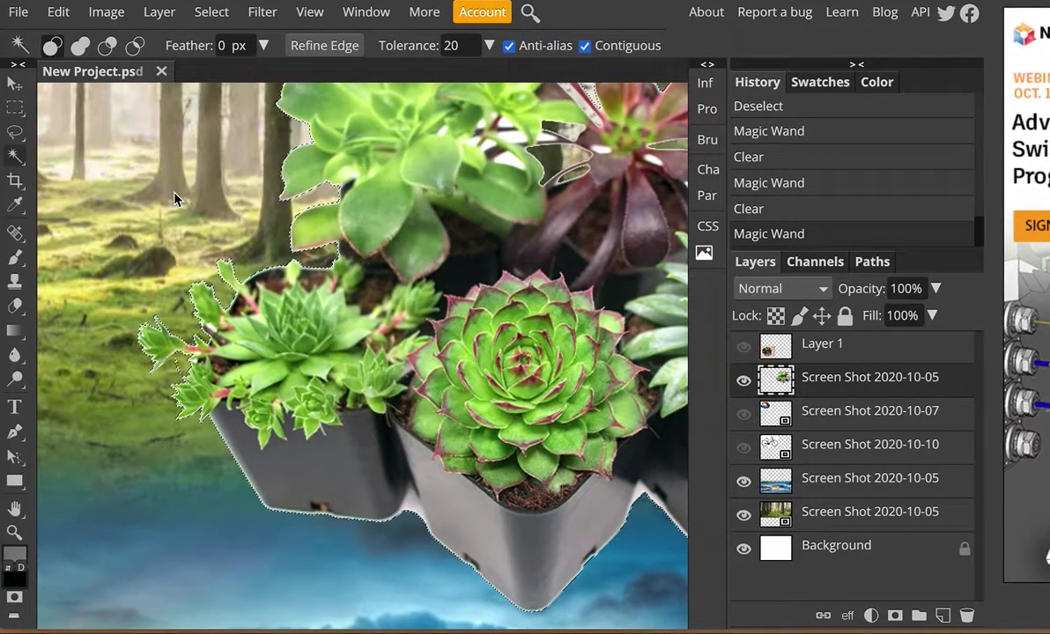
key("ctrl+alt+minus")
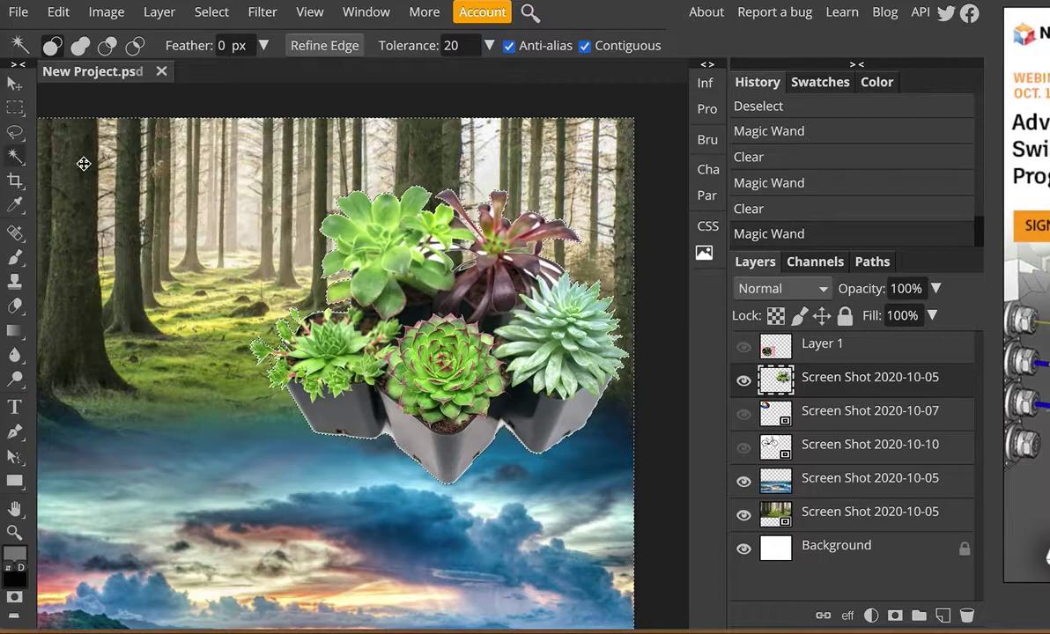
right_click(15, 106)
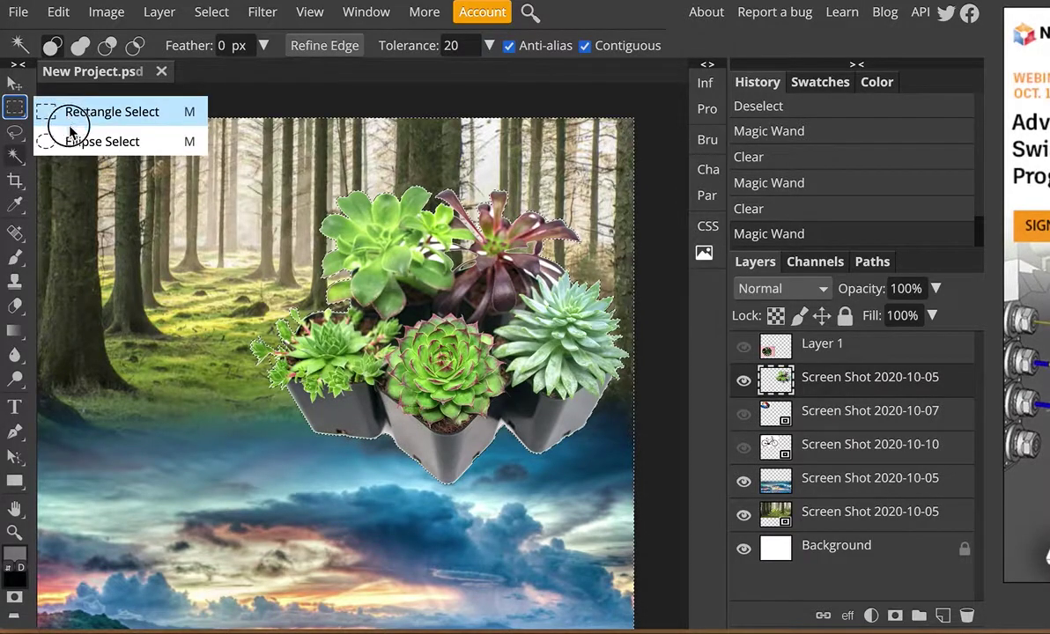
left_click(72, 141)
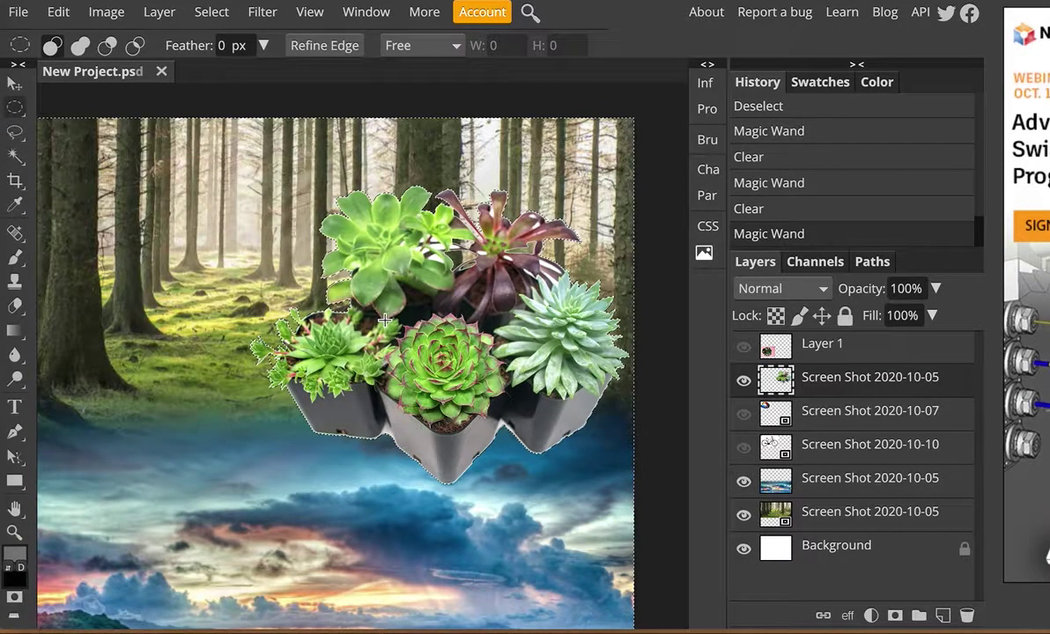
left_click_drag(377, 305, 511, 432)
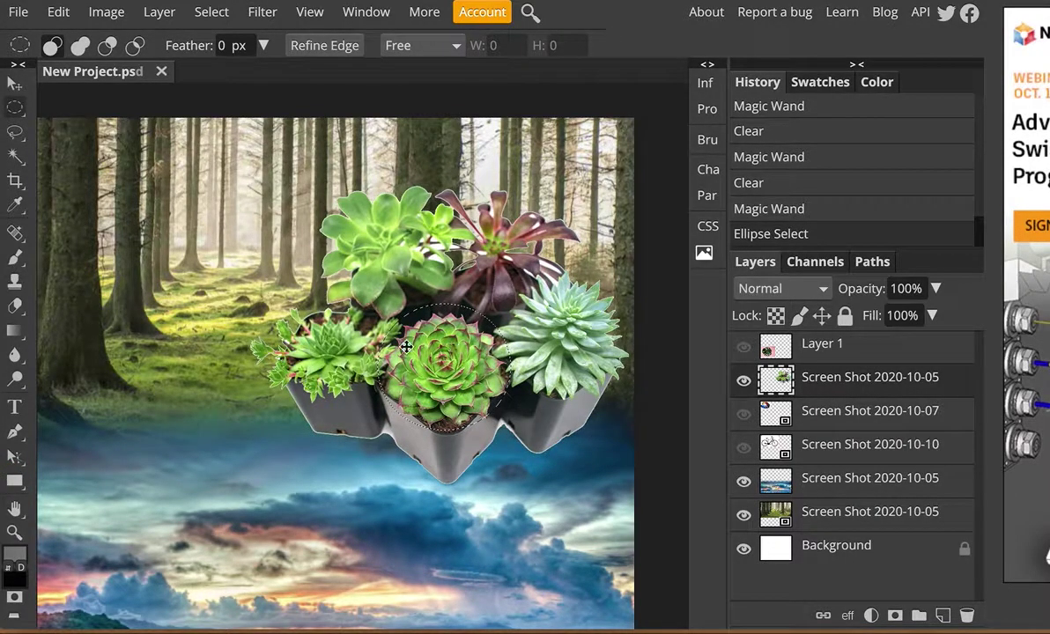
Step: Feather the elliptical selection by 15 px
left_click(214, 13)
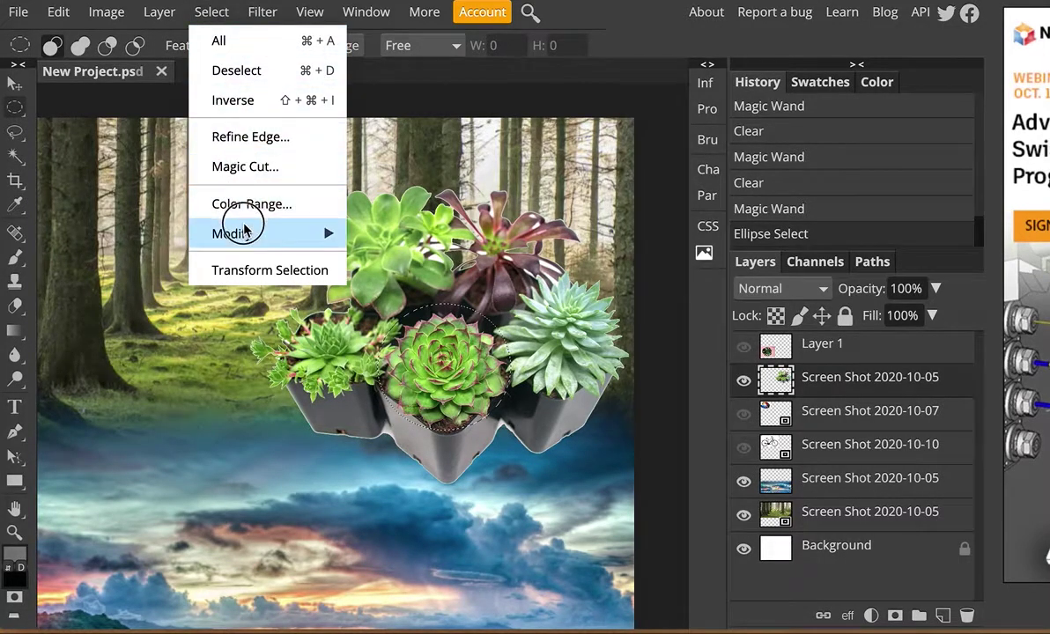
mouse_move(326, 231)
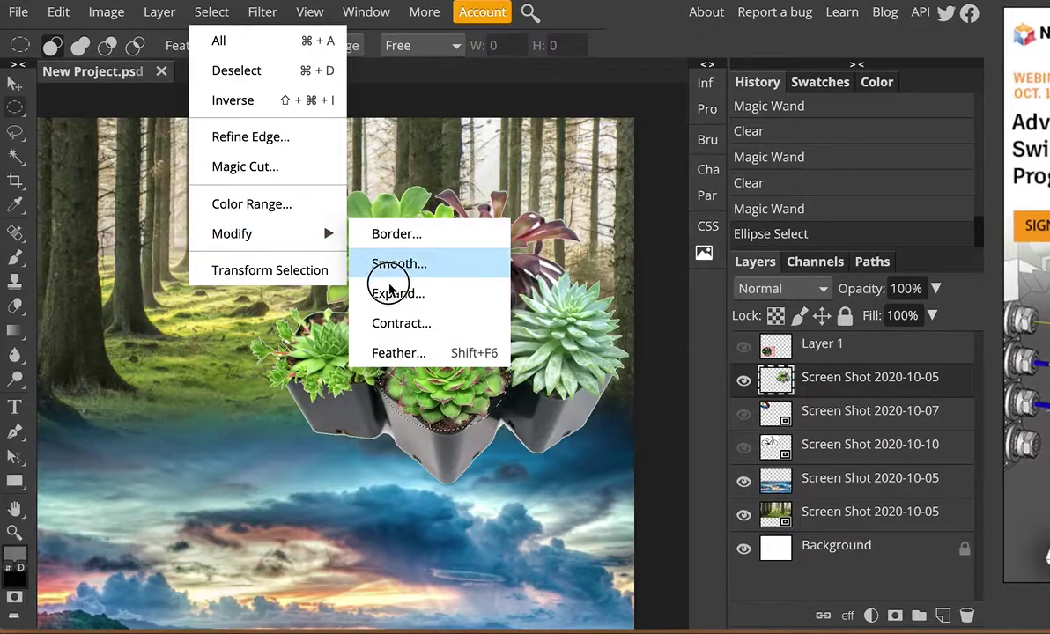
left_click(390, 352)
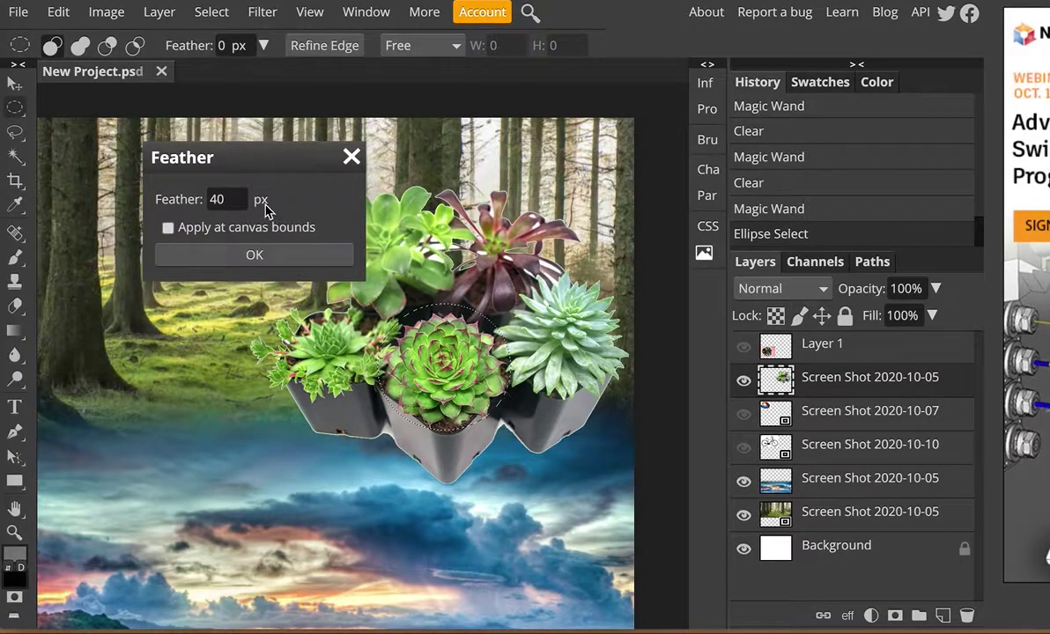
double_click(232, 194)
type("1")
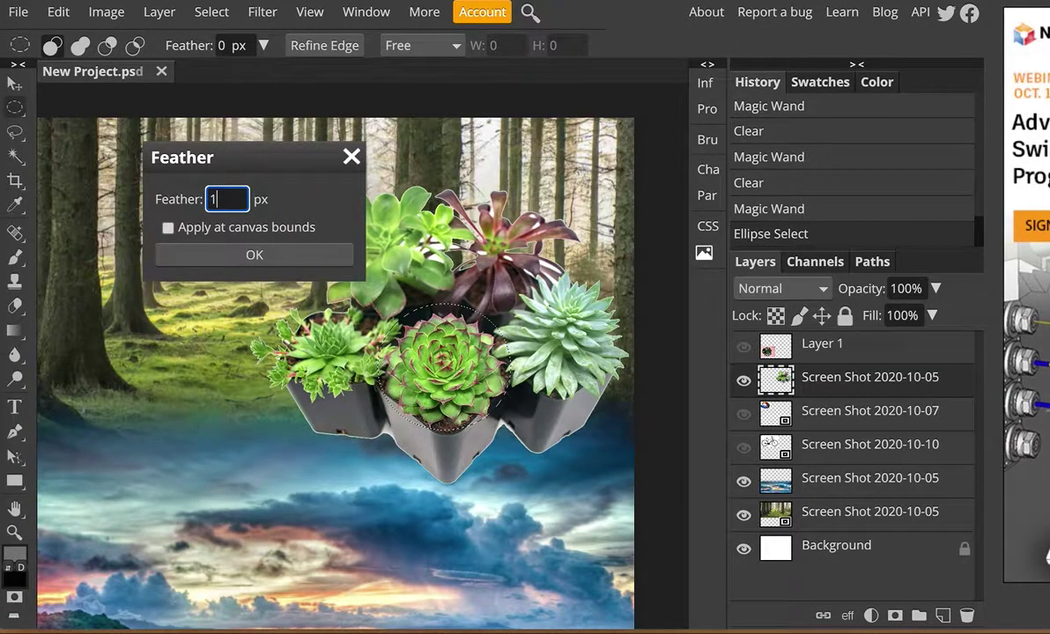
type("5")
left_click(226, 255)
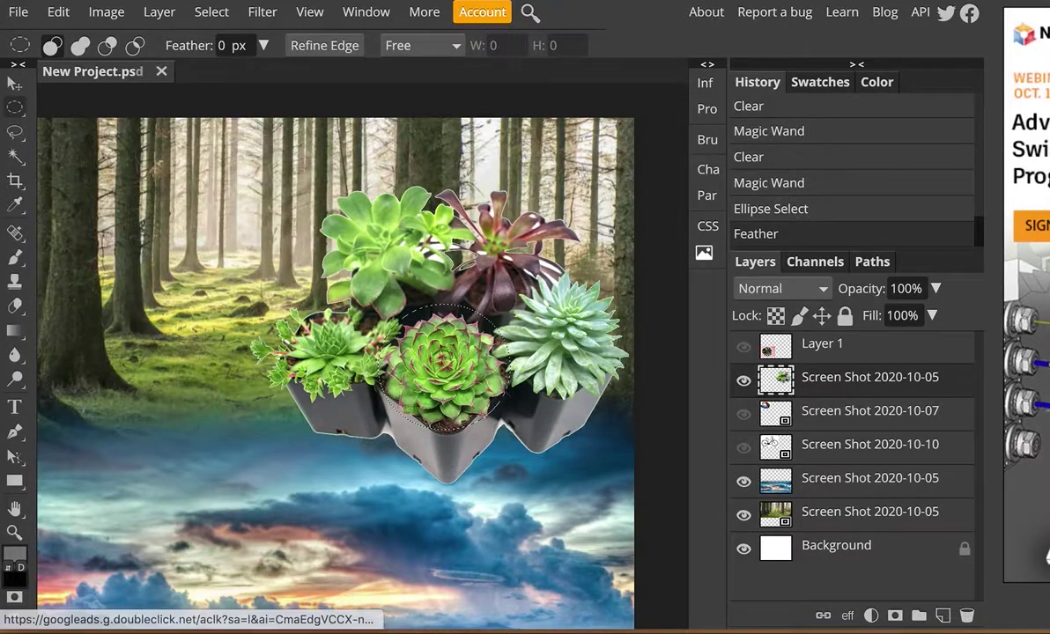
Step: Add a new layer above the succulents and paste the copied feathered rosette into it
left_click(943, 617)
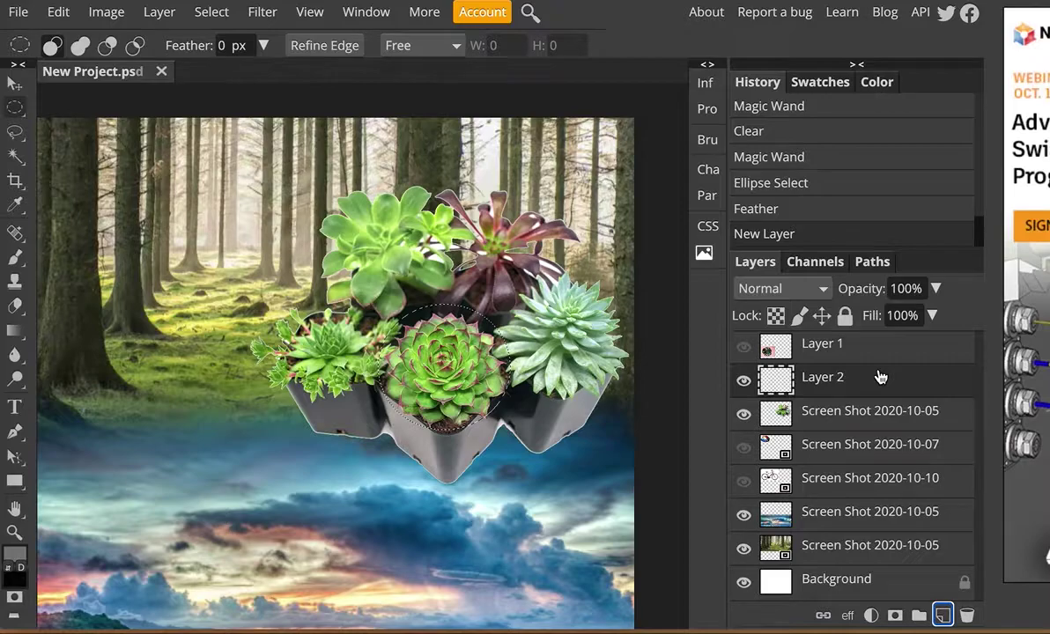
key("ctrl+v")
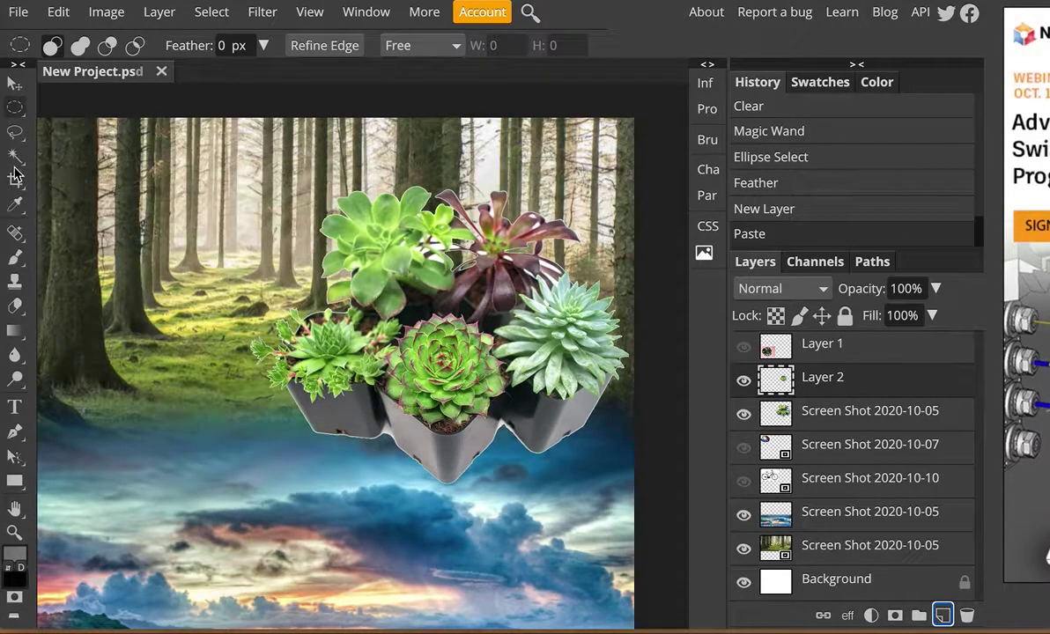
Step: Move the pasted rosette onto the forest floor at the canvas's left side and turn on the transform controls
left_click(15, 83)
left_click_drag(485, 362, 157, 322)
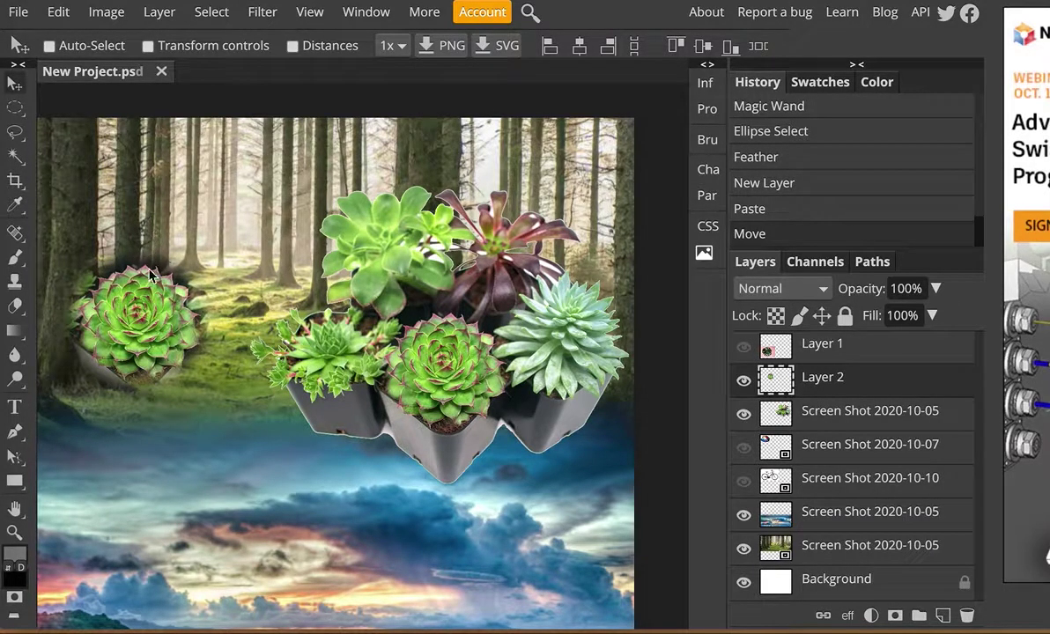
left_click(147, 47)
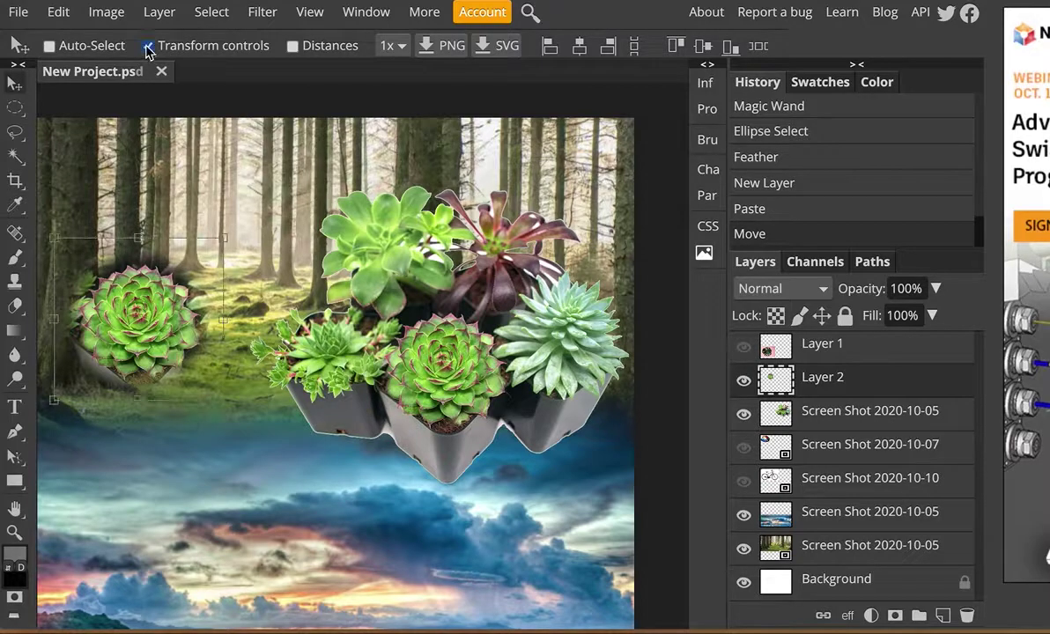
Step: Scale the pasted rosette copy on the forest floor down to 63.46% proportionally
left_click_drag(224, 237, 158, 326)
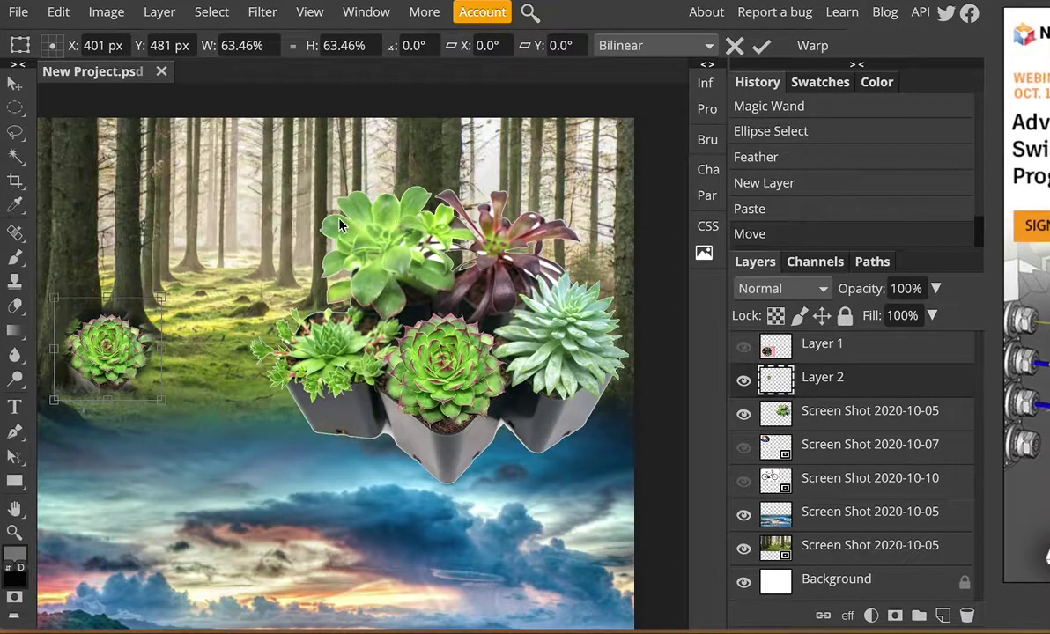
Step: Draw an elliptical selection around the light green back succulent and shift it to centre on the plant
left_click(14, 106)
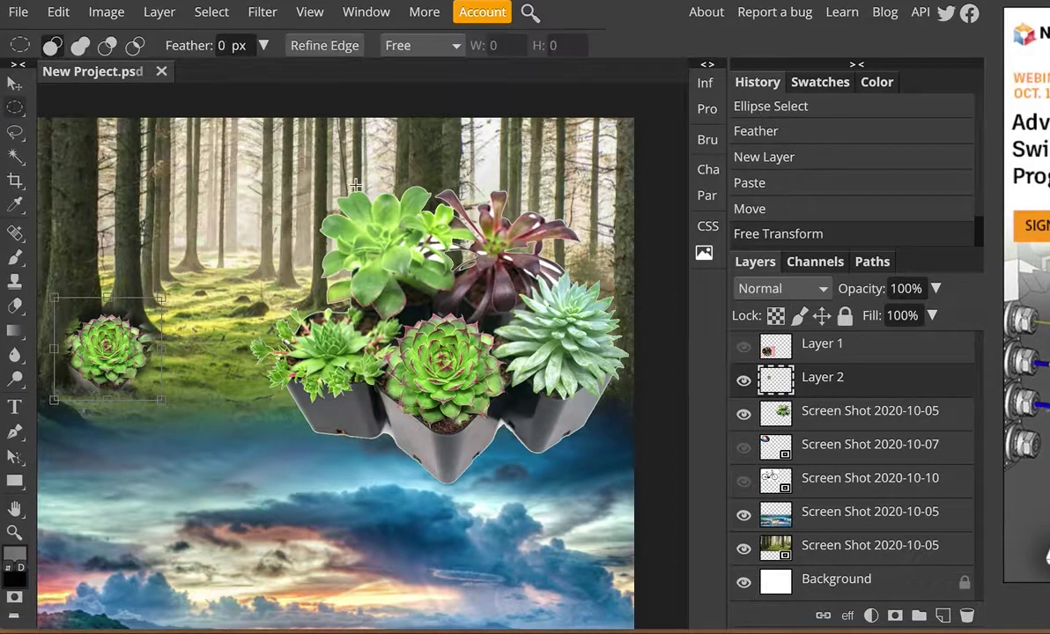
left_click_drag(315, 194, 440, 308)
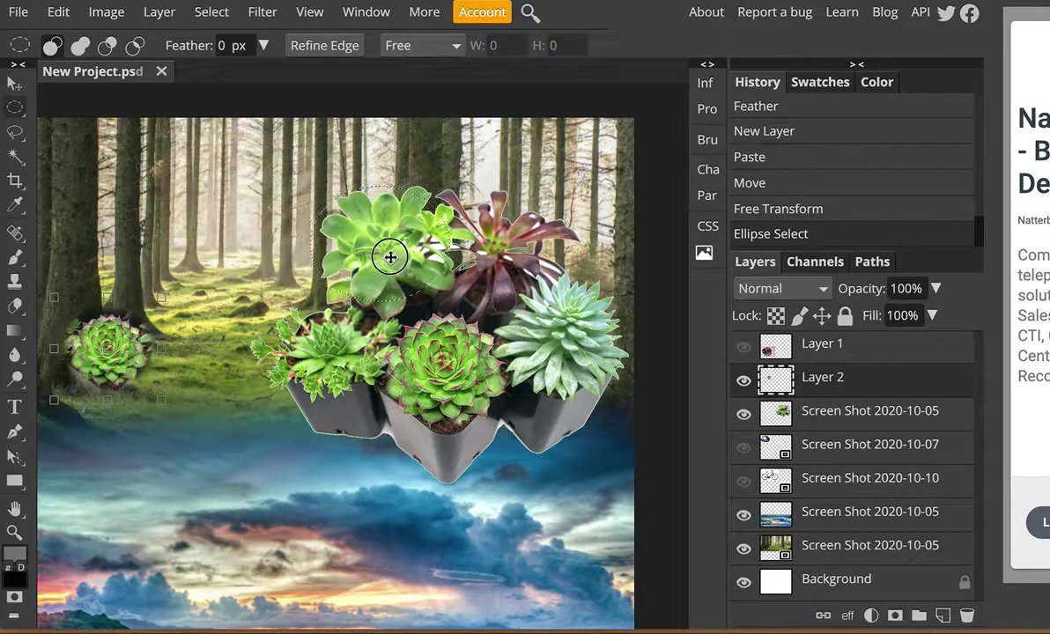
left_click_drag(402, 266, 398, 259)
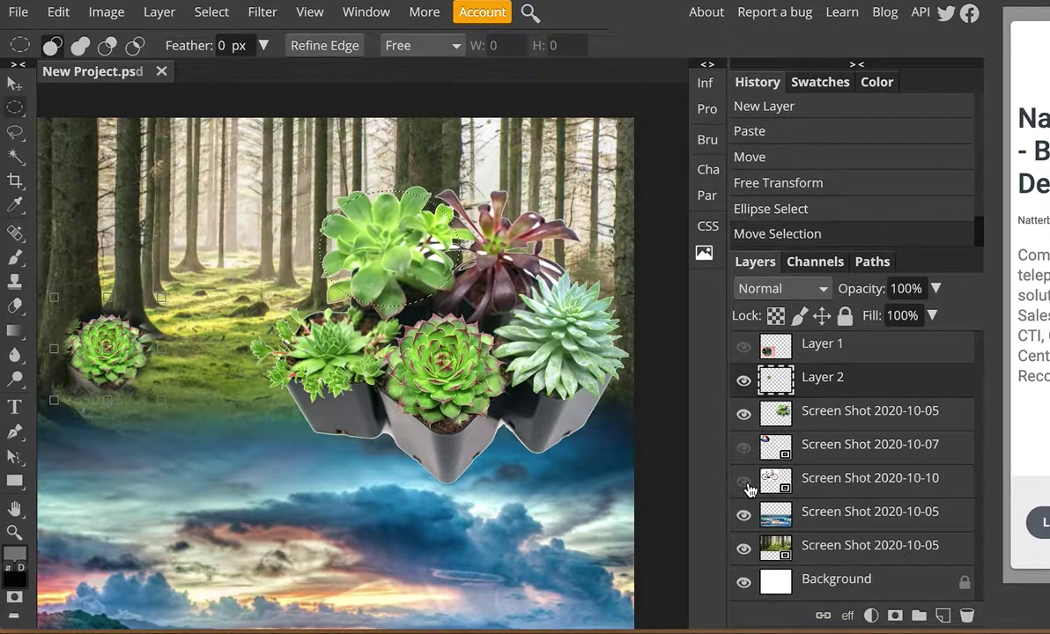
Step: Copy the selected area of the succulents layer and paste it into a new layer above it
left_click(843, 418)
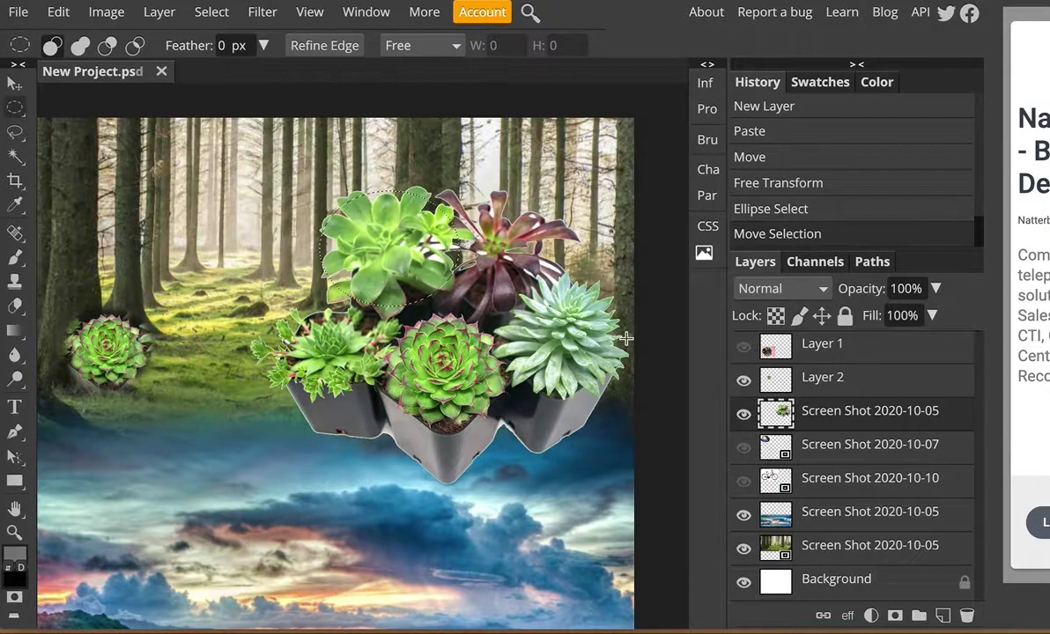
left_click(942, 616)
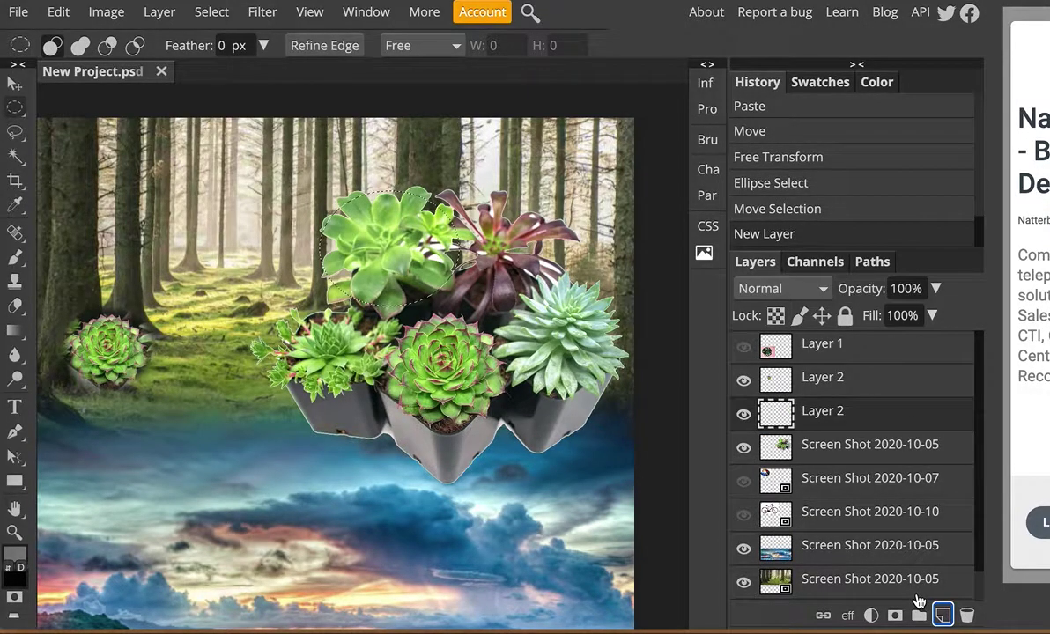
key("ctrl+v")
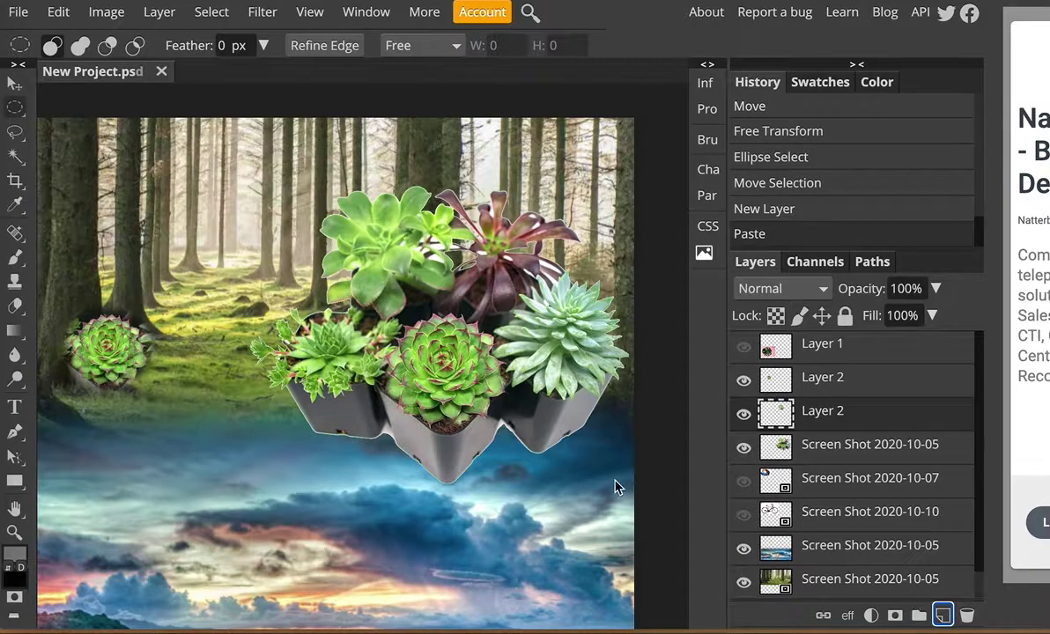
Step: Move the pasted light green succulent beside the rosette on the forest floor and scale it to 36.59%
left_click(14, 83)
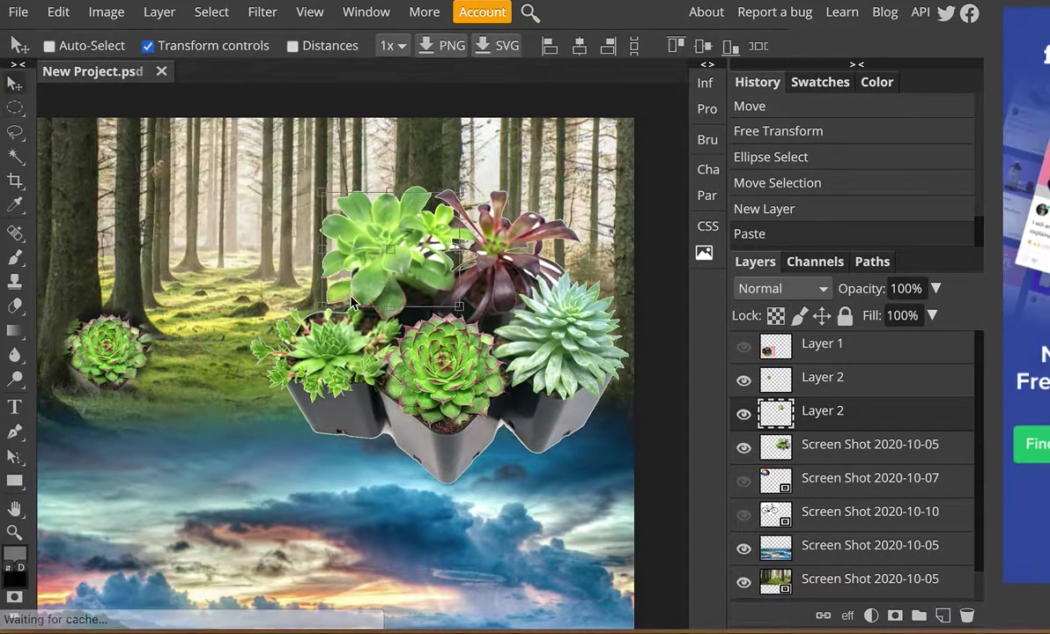
left_click_drag(350, 254, 200, 285)
left_click_drag(263, 209, 195, 317)
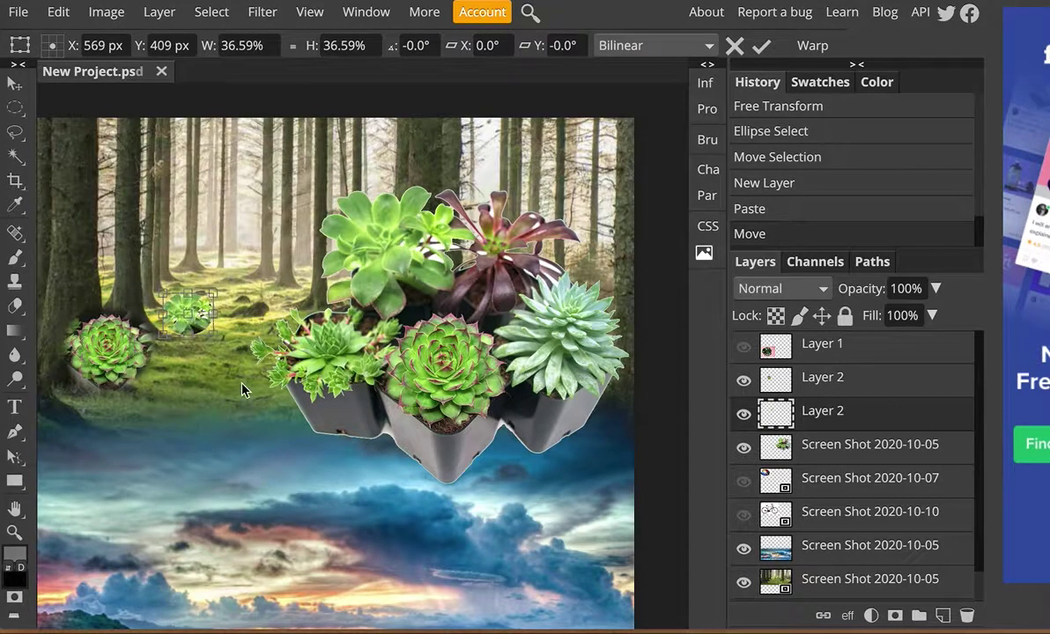
scroll(279, 485, "down", 2)
scroll(278, 484, "left", 2)
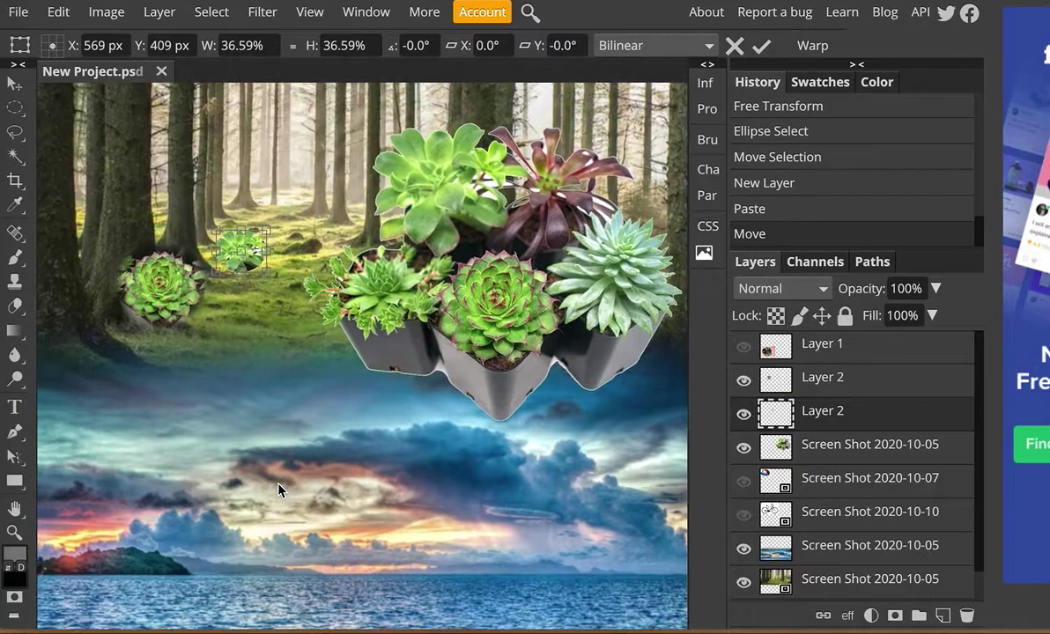
scroll(278, 491, "up", 2)
scroll(278, 491, "right", 2)
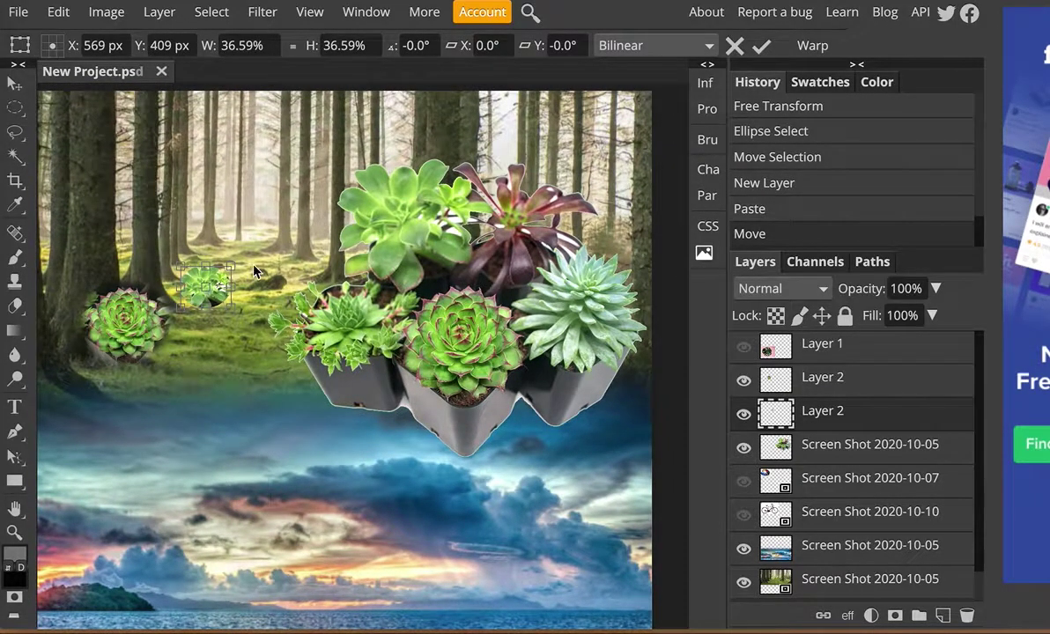
Step: Scale the original potted succulents layer to 77.59% and make the monstera leaf's Layer 1 visible
left_click(857, 444)
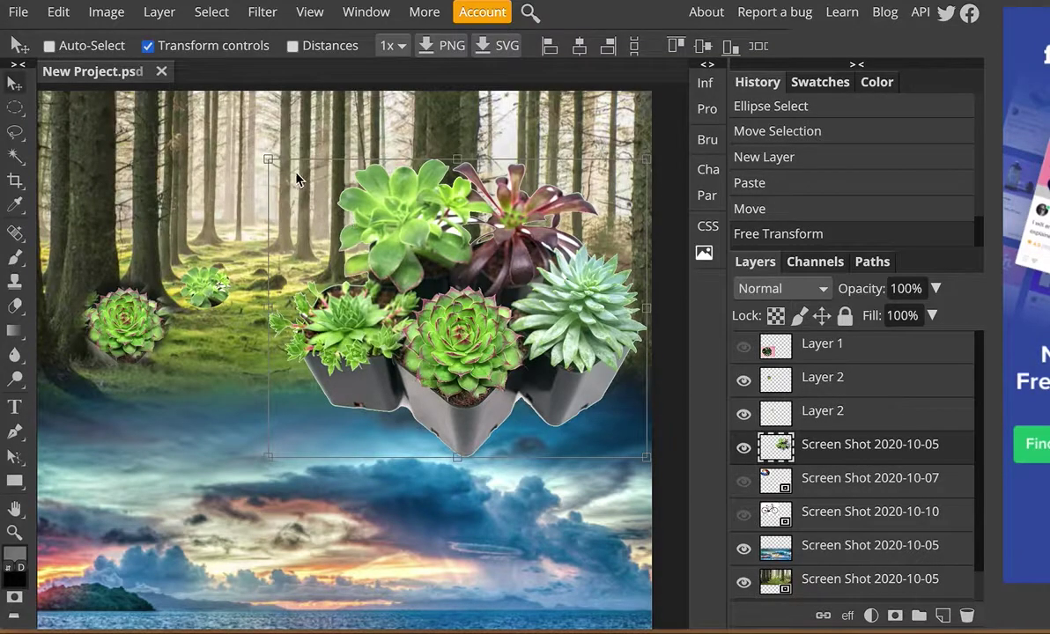
left_click_drag(269, 159, 353, 226)
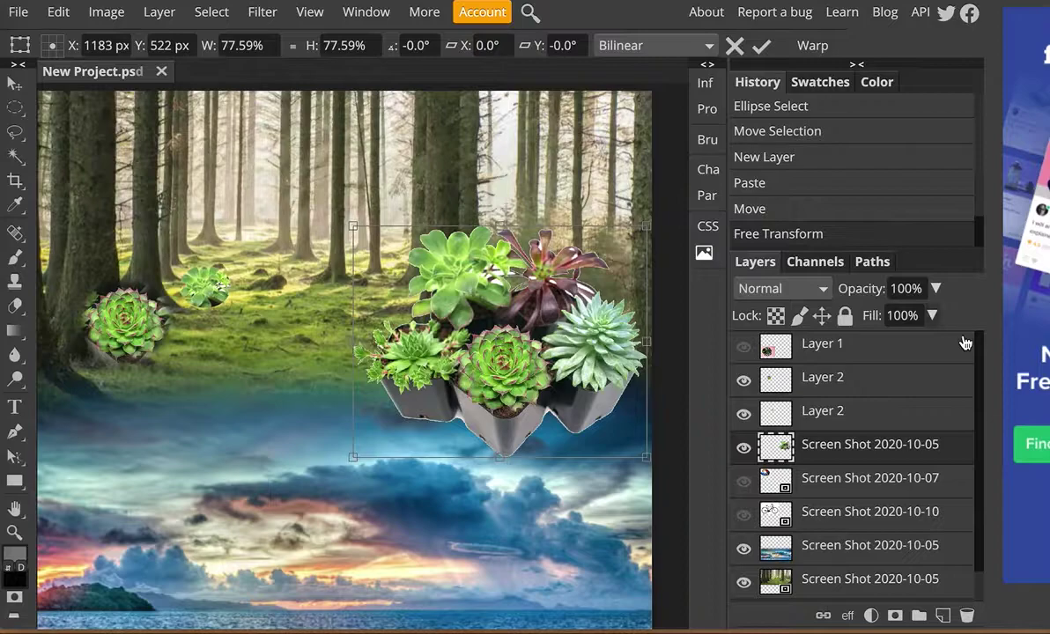
left_click(744, 347)
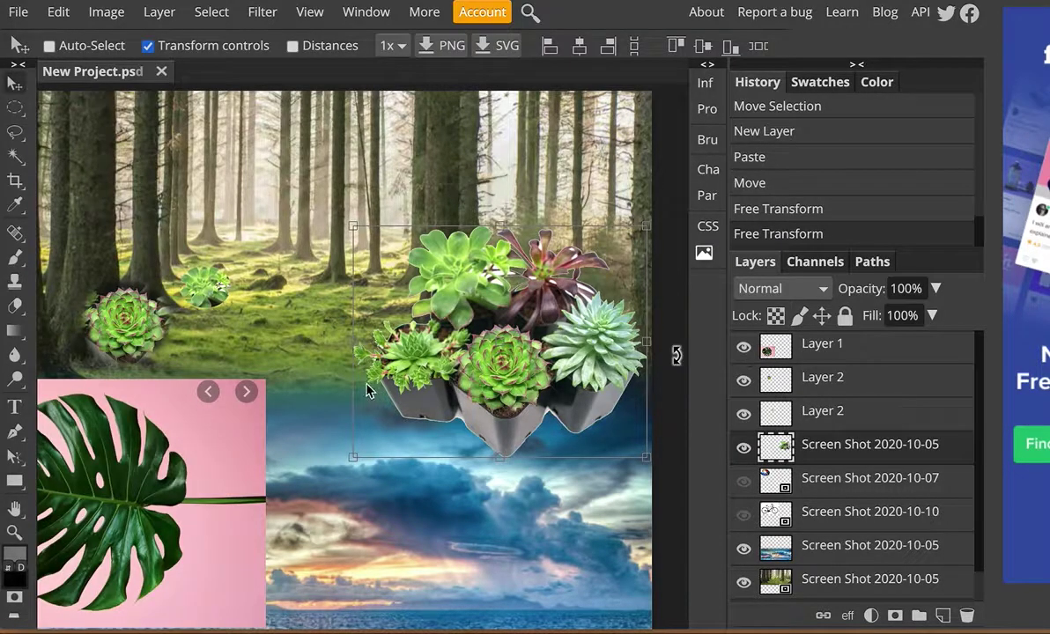
Step: Try to select the pink background around the monstera leaf with the Magic Wand, and clear the selection
scroll(273, 435, "up", 3)
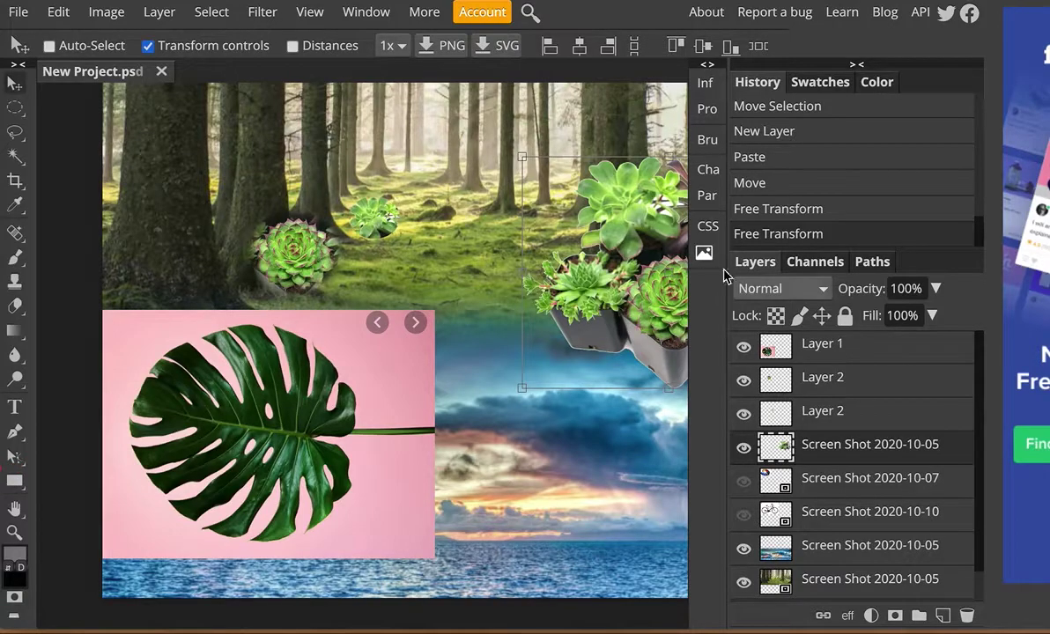
left_click(212, 12)
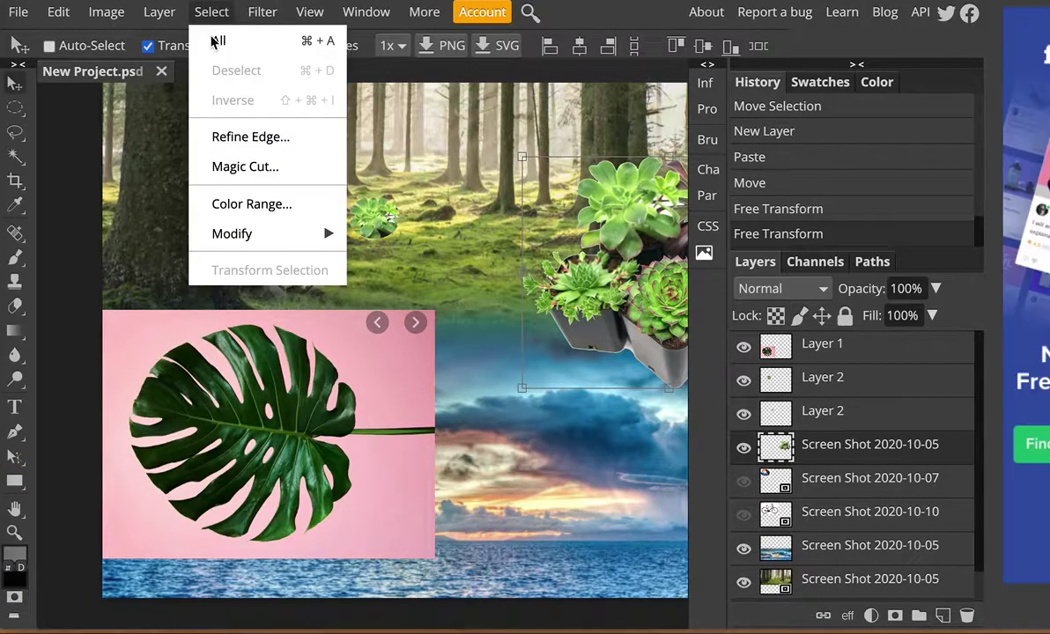
left_click(211, 13)
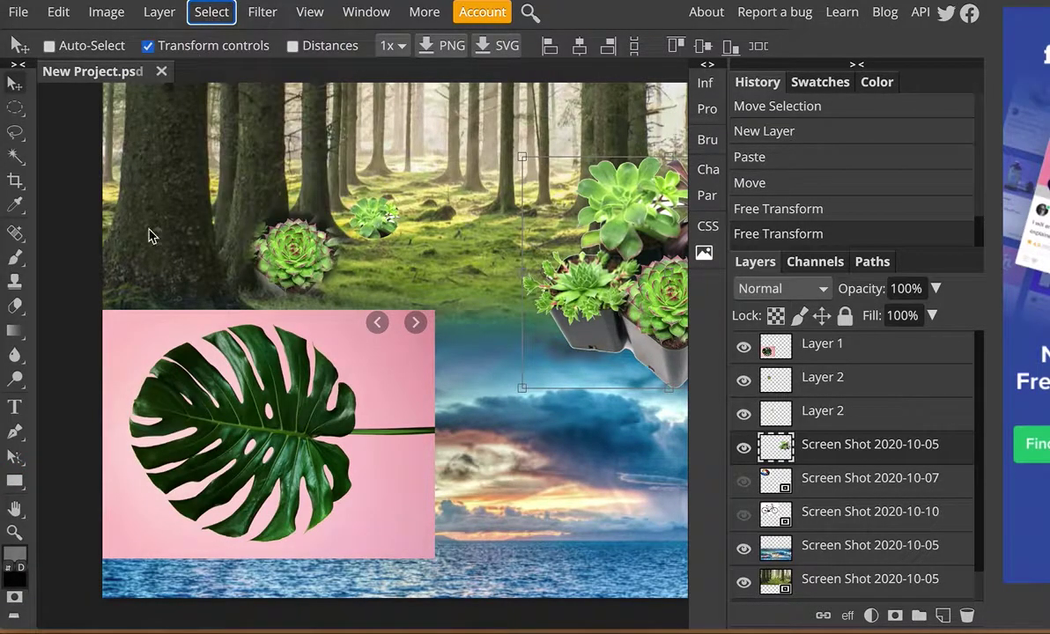
left_click(15, 156)
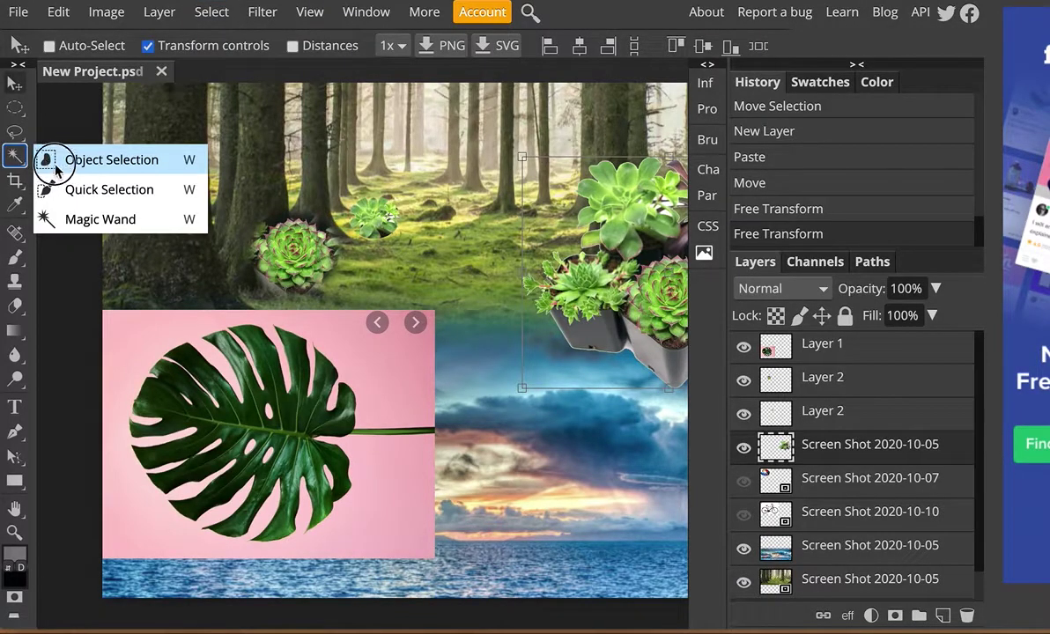
left_click(64, 220)
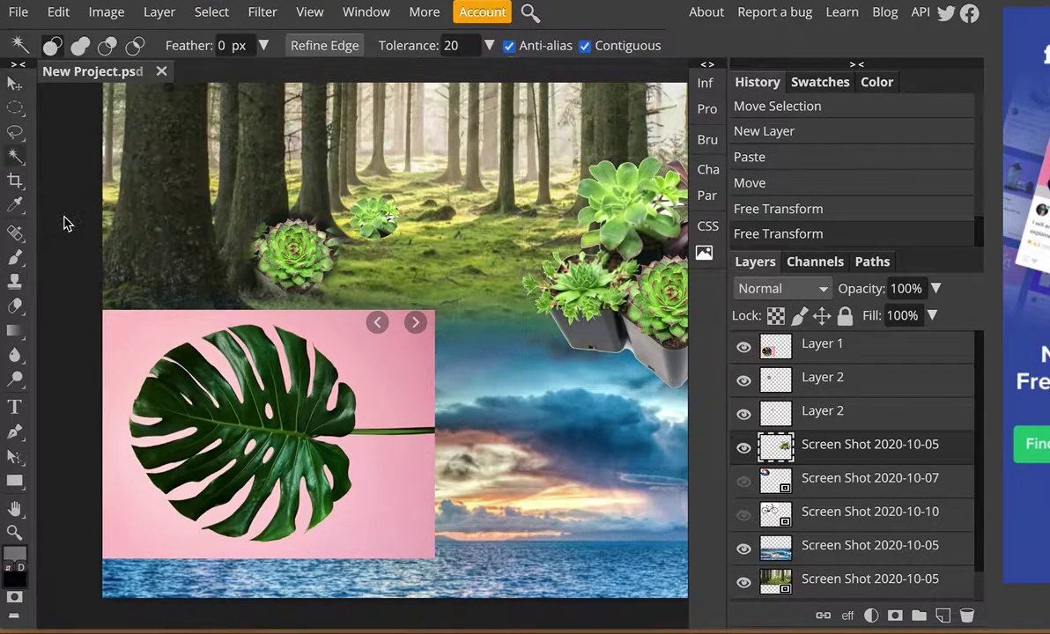
left_click(142, 335)
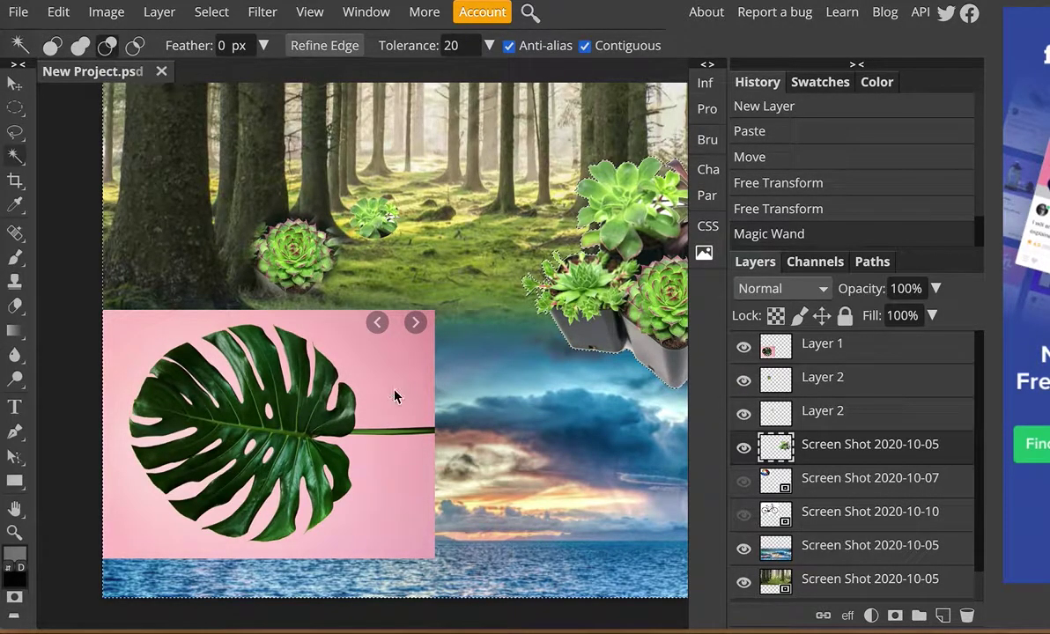
scroll(393, 395, "up", 2)
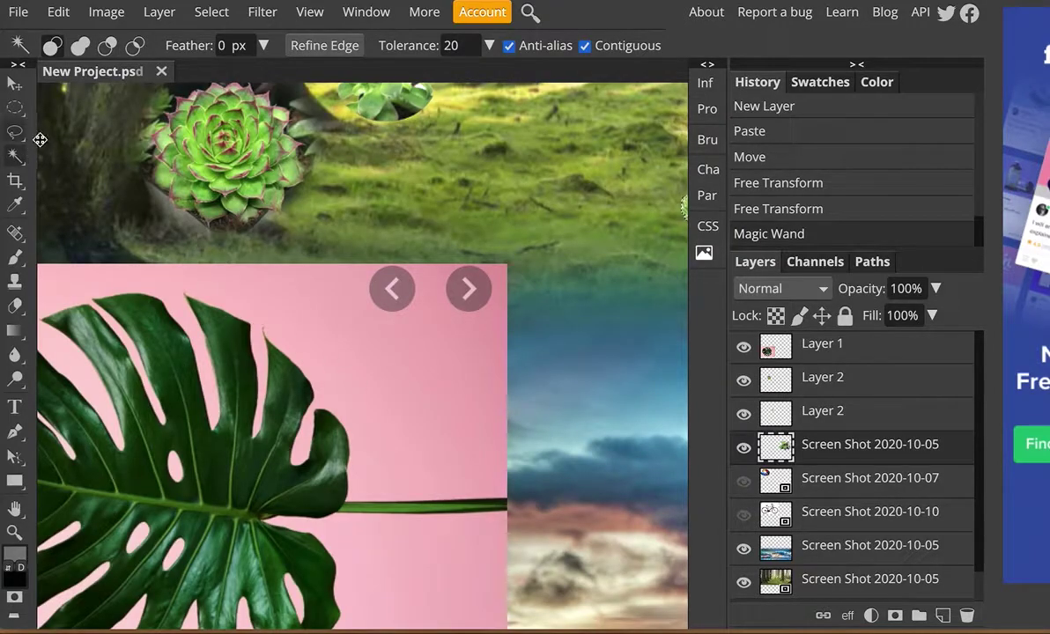
mouse_move(14, 155)
left_mouse_down()
mouse_move(68, 204)
mouse_move(66, 218)
left_mouse_up()
left_click_drag(426, 370, 427, 371)
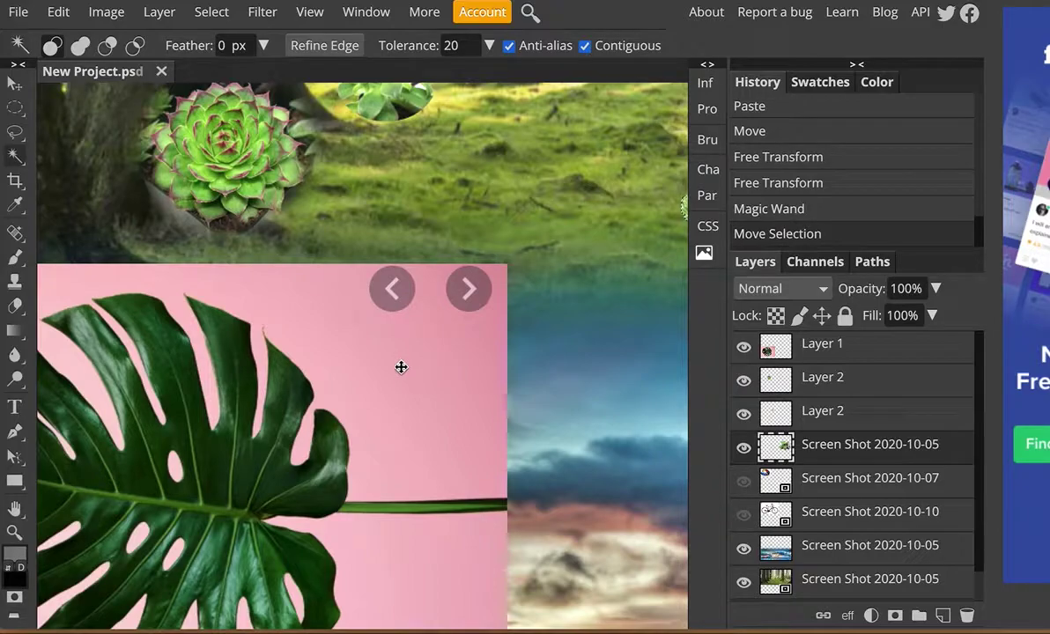
scroll(401, 365, "up", 1)
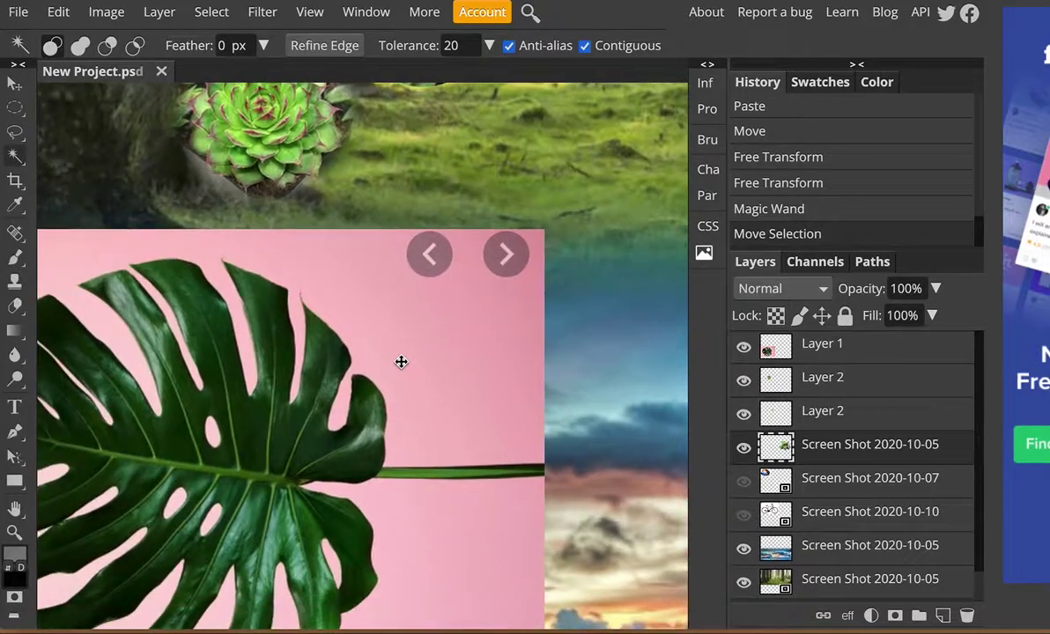
left_click(211, 12)
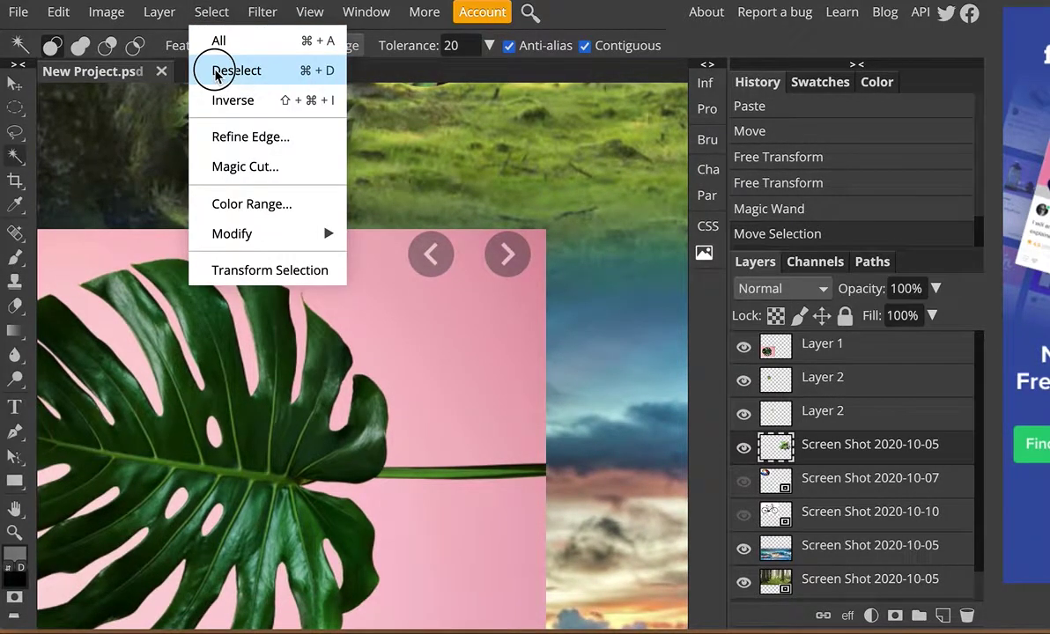
left_click(214, 86)
Step: Select the monstera leaf and its stem on Layer 1 with the Quick Selection tool
right_click(18, 157)
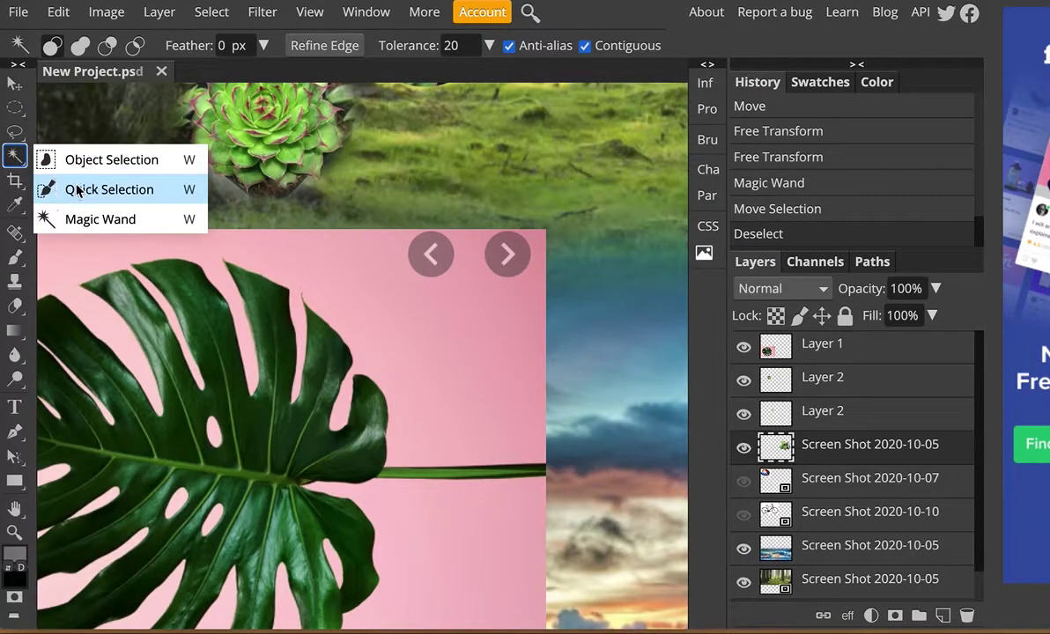
left_click(75, 190)
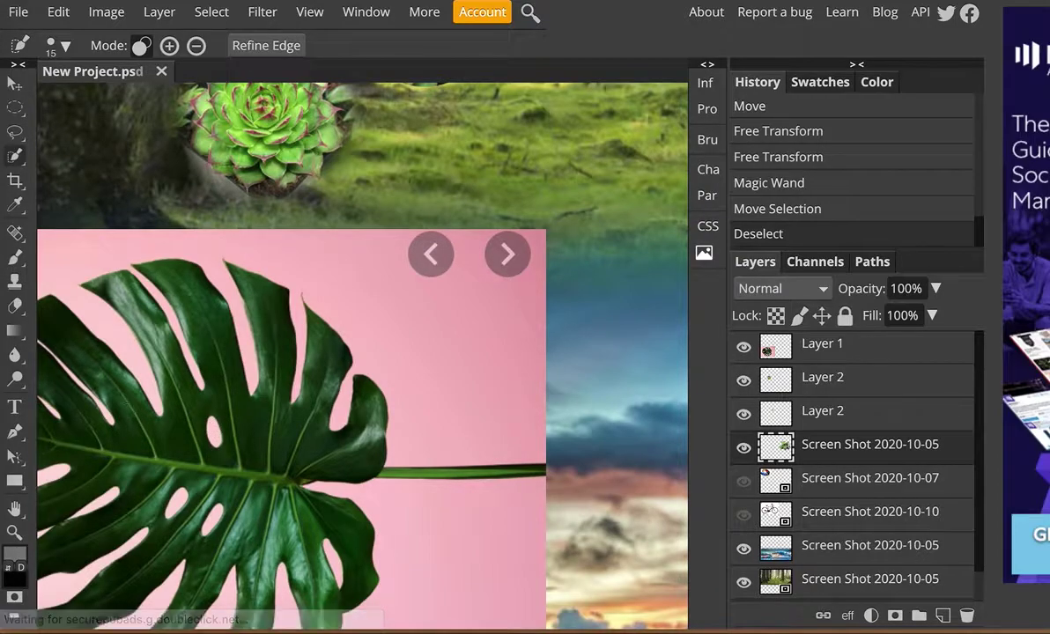
key("ctrl+d")
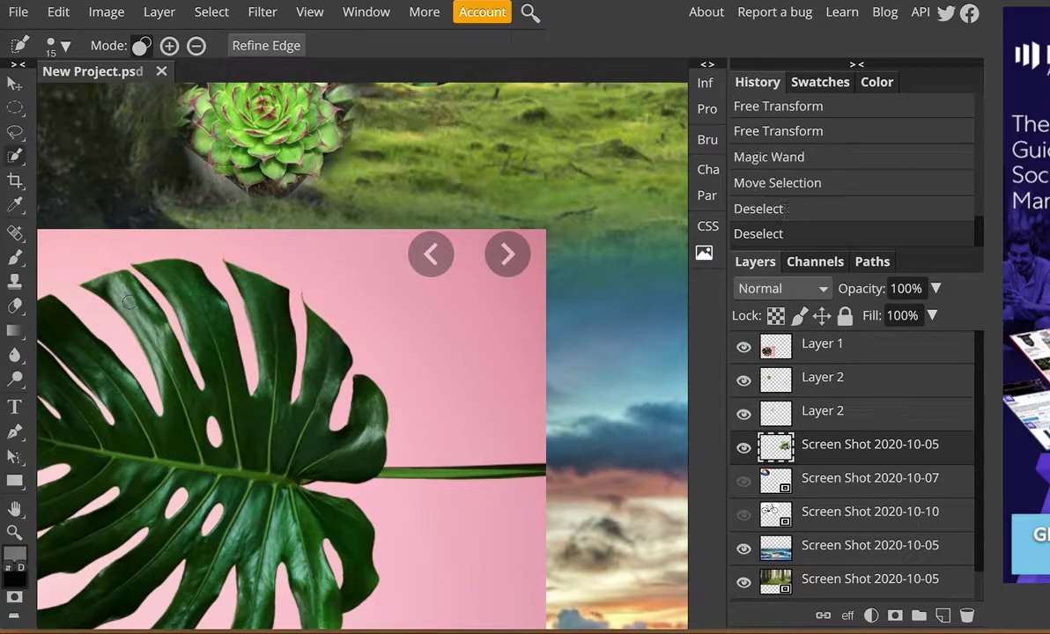
left_click_drag(129, 301, 272, 188)
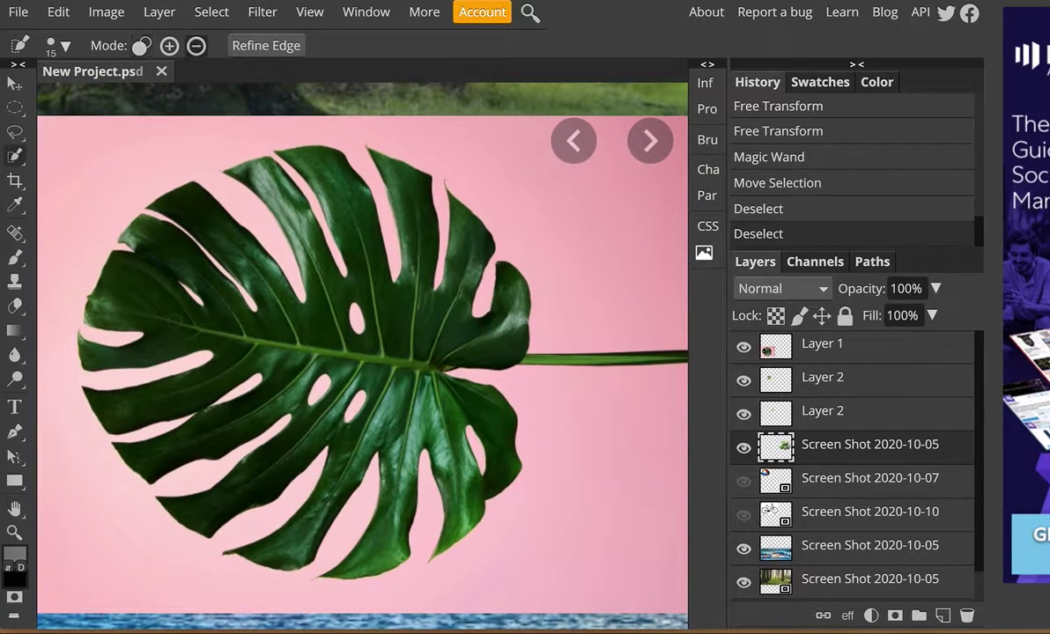
scroll(176, 328, "up", 3)
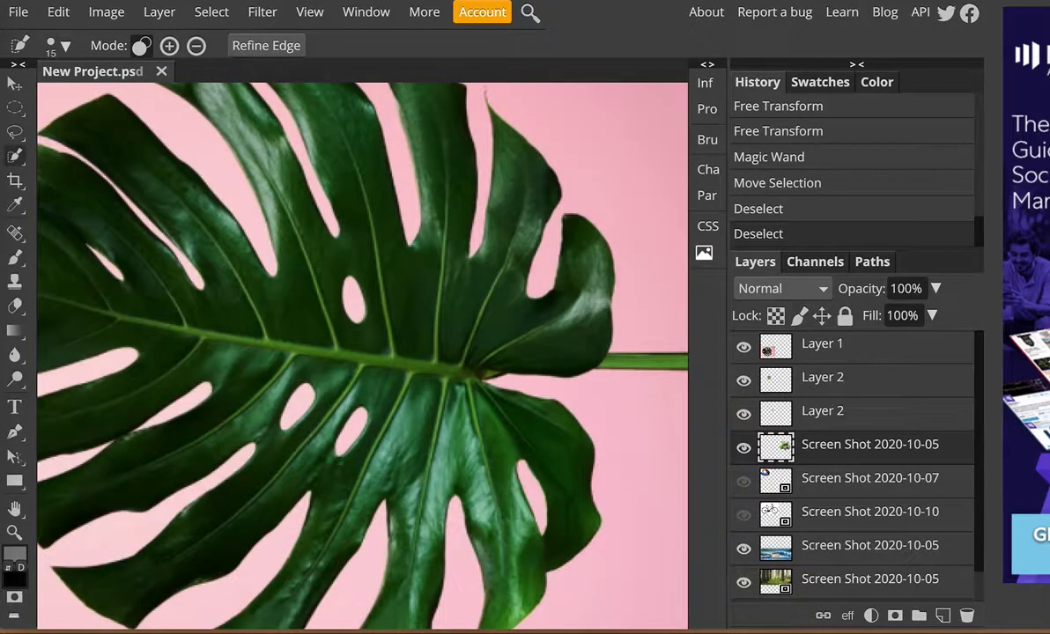
left_click(825, 349)
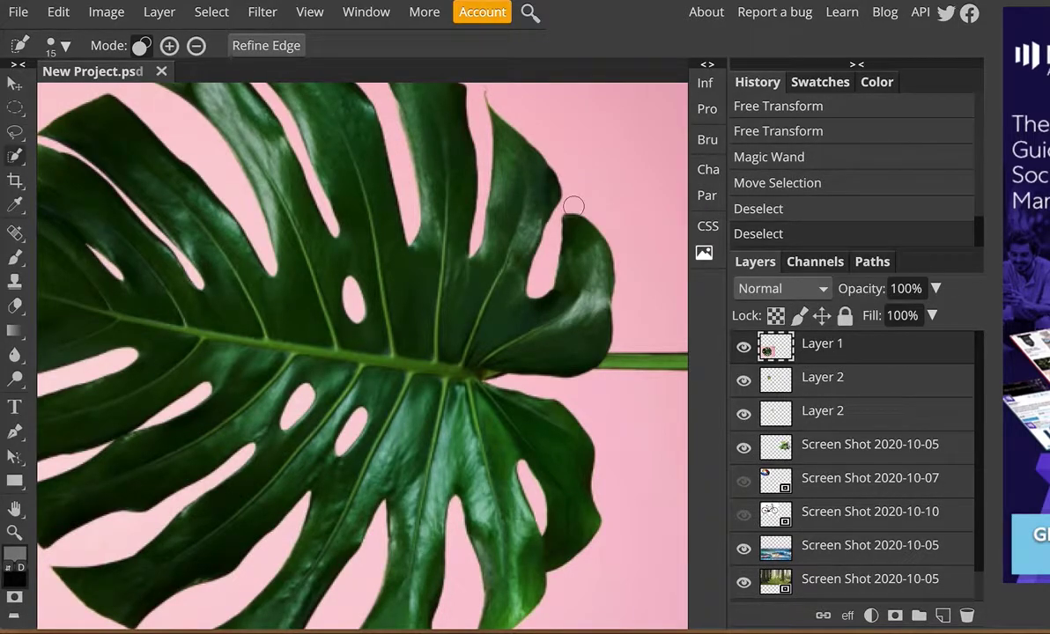
left_click(205, 15)
left_click(205, 17)
left_click(132, 168)
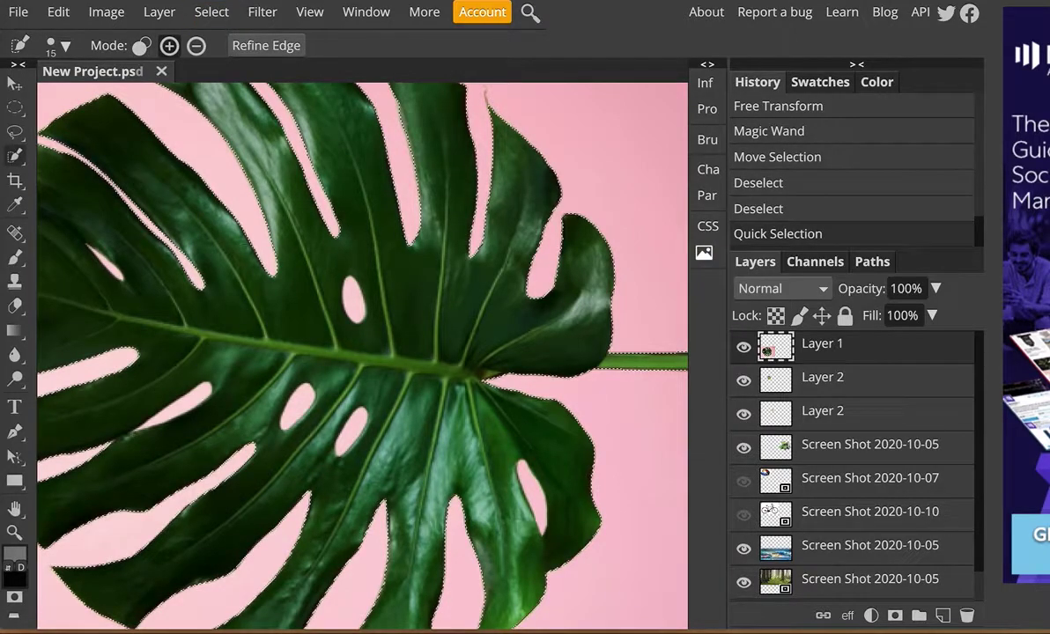
left_click_drag(101, 329, 233, 268)
scroll(234, 268, "right", 3)
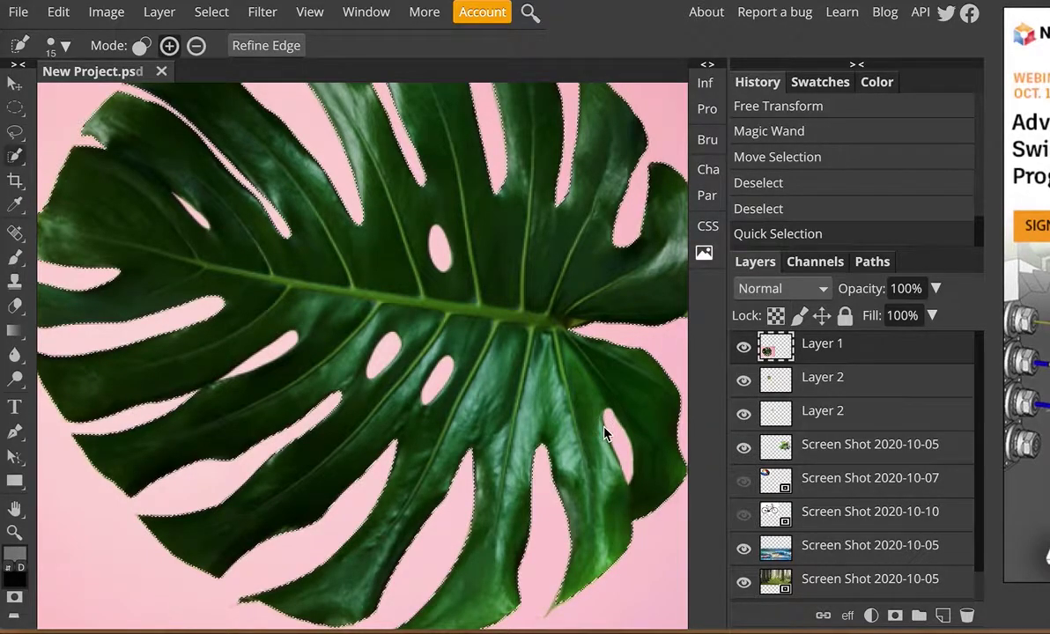
Step: Add a raster mask to Layer 1 from the leaf selection to hide the pink background
scroll(604, 431, "down", 2)
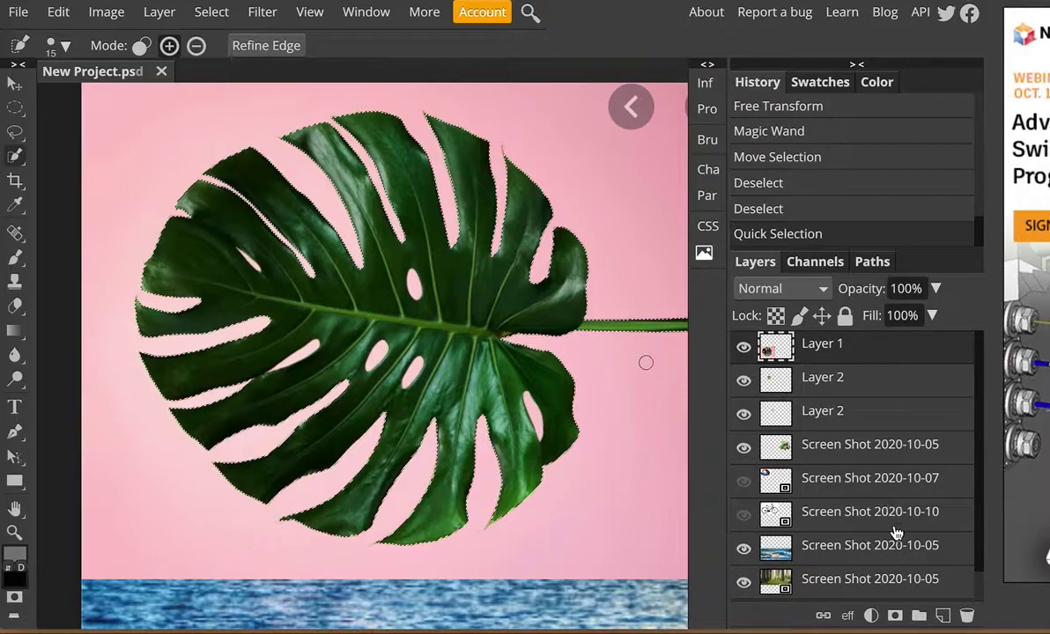
left_click(894, 617)
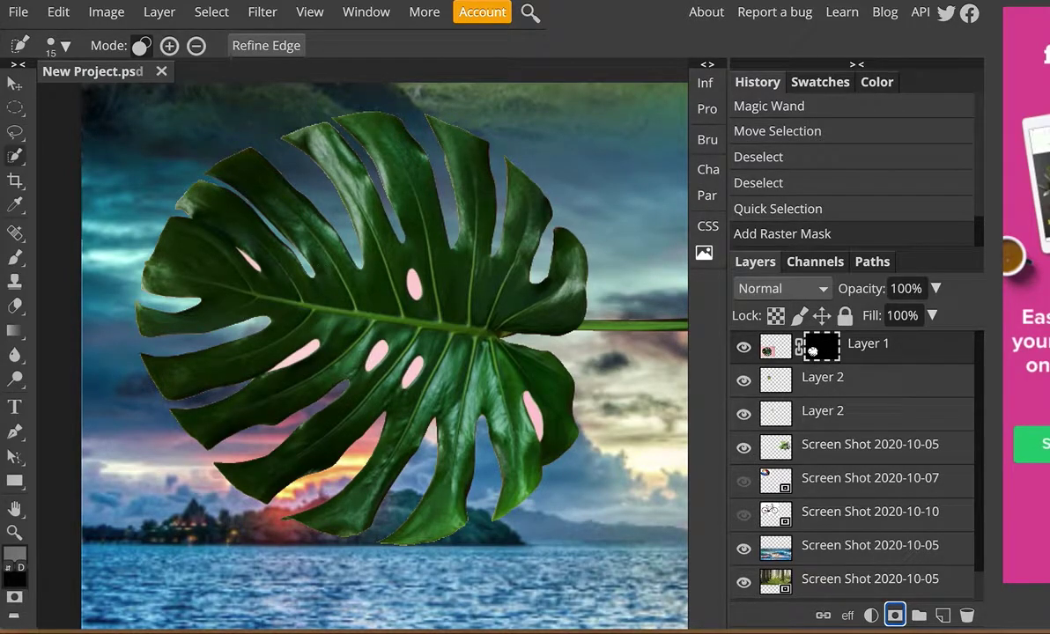
scroll(324, 280, "down", 3)
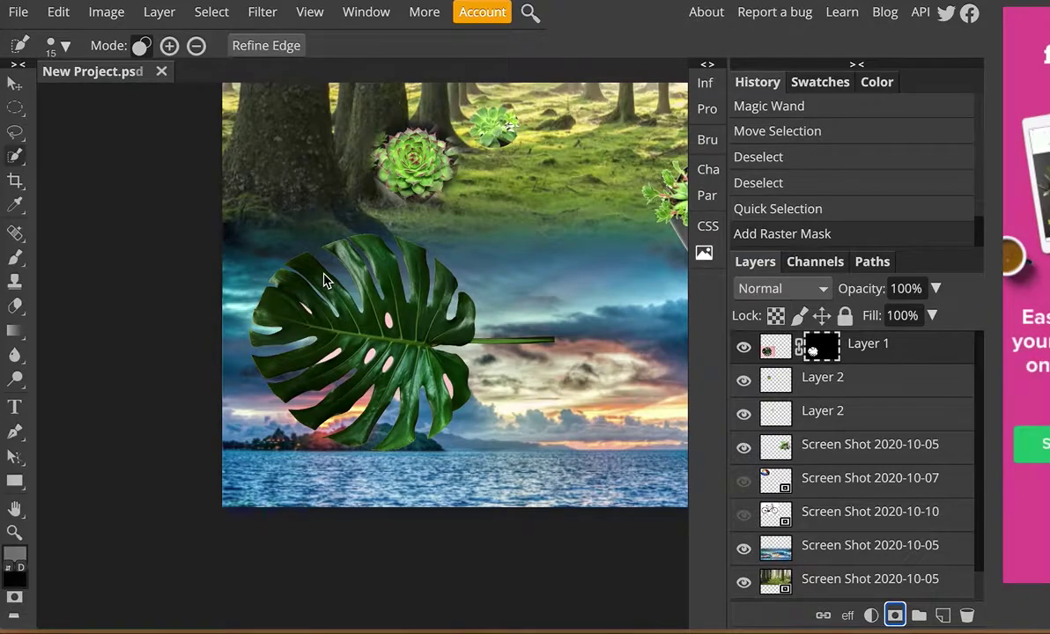
Step: Examine the masked monstera leaf's edges and gaps against the forest and ocean backdrop
scroll(301, 256, "right", 10)
scroll(301, 255, "up", 4)
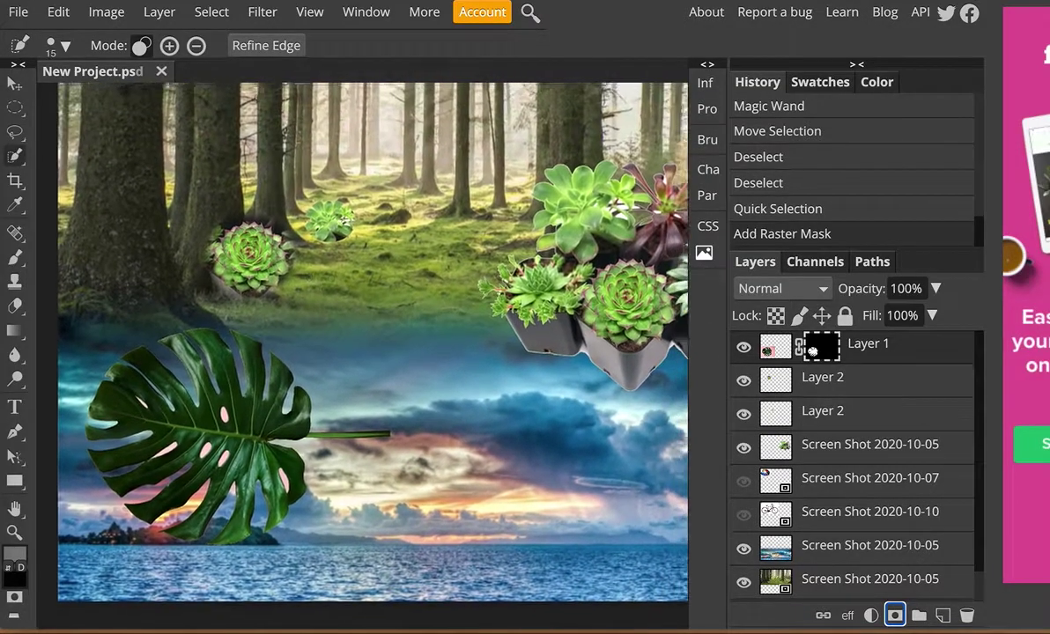
scroll(323, 272, "down", 3)
scroll(323, 272, "right", 1)
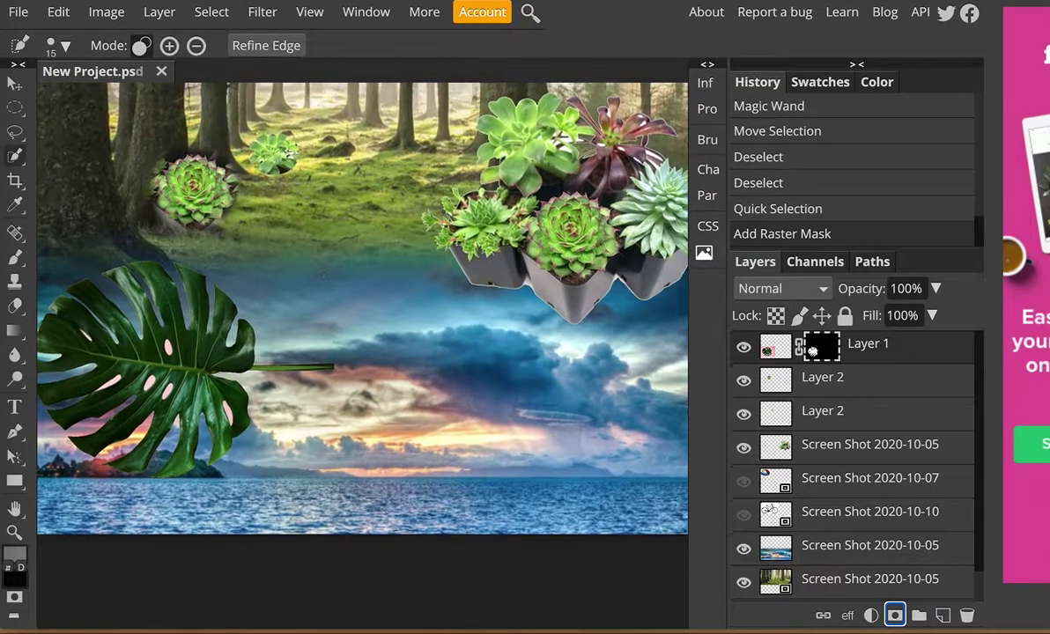
scroll(323, 273, "up", 3)
scroll(363, 335, "up", 2)
scroll(363, 335, "left", 3)
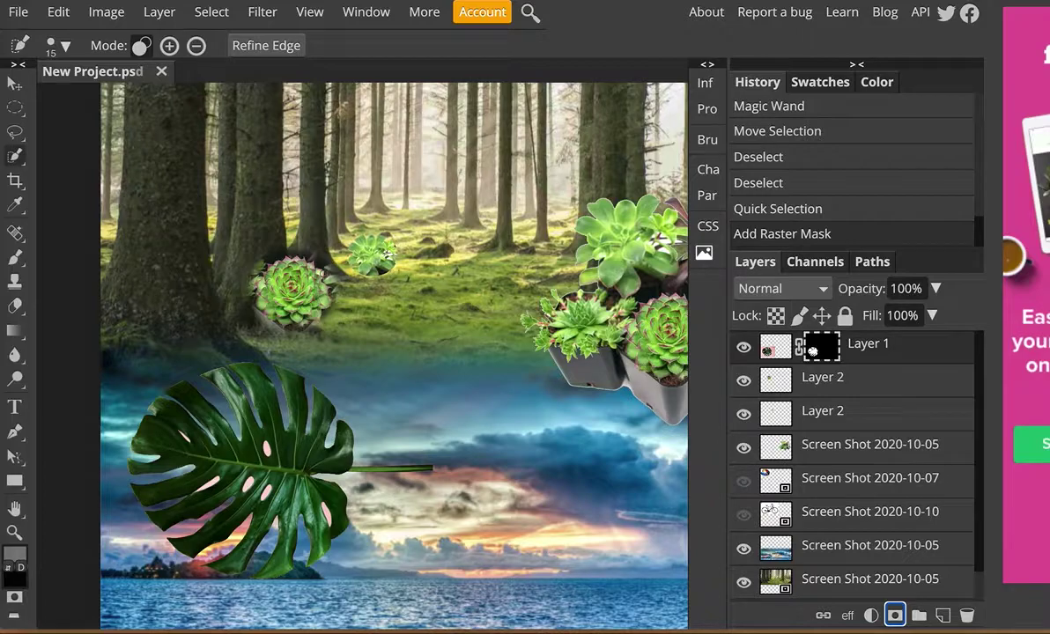
scroll(370, 352, "down", 2)
scroll(370, 352, "right", 2)
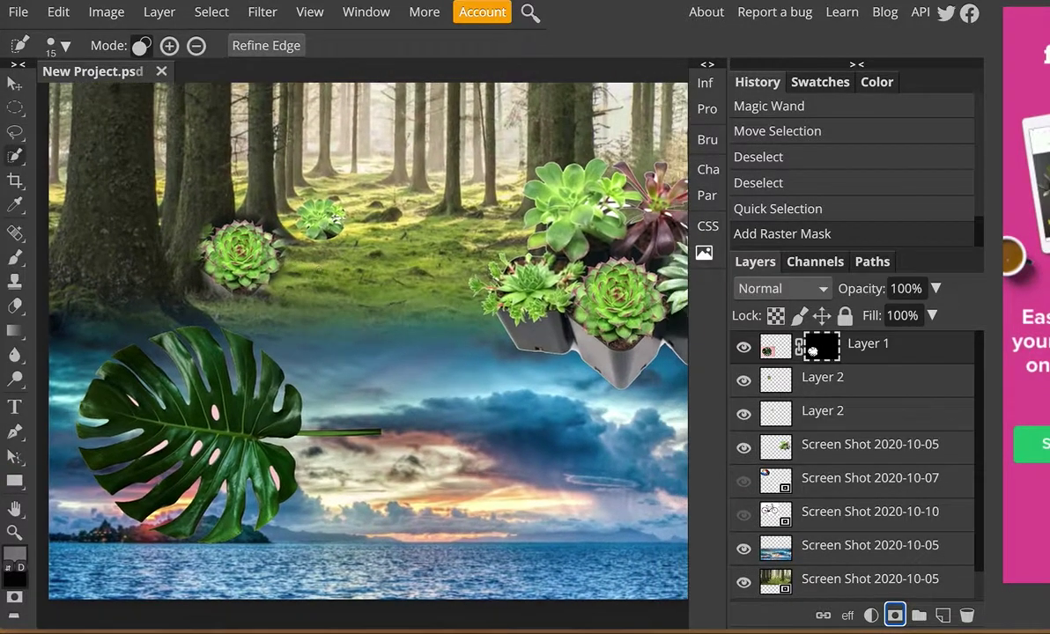
scroll(361, 335, "right", 2)
scroll(362, 335, "down", 1)
scroll(361, 335, "up", 2)
scroll(361, 334, "down", 1)
scroll(361, 335, "left", 2)
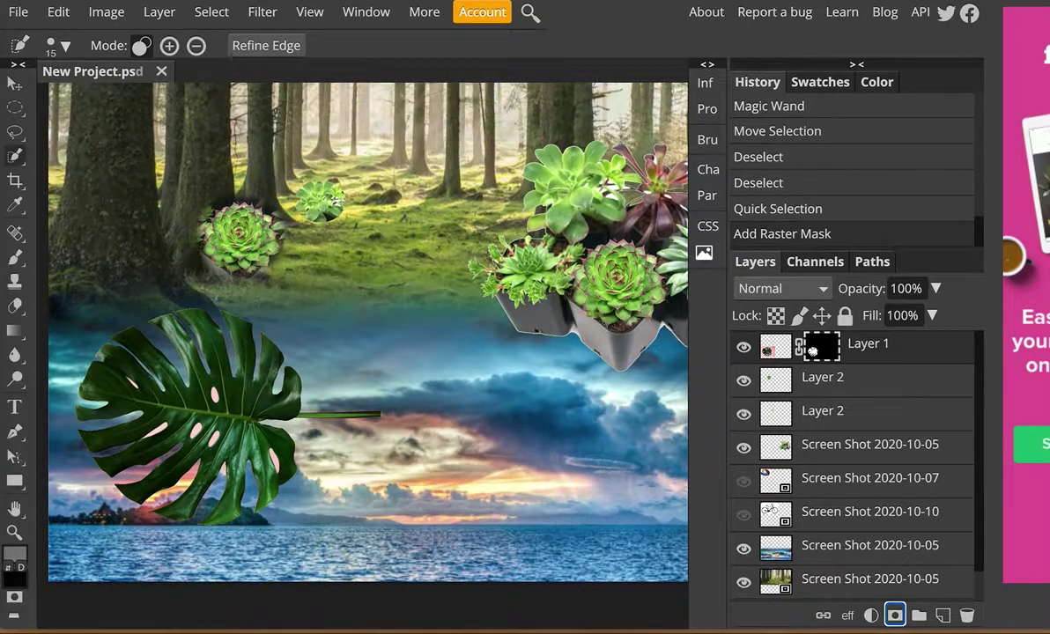
Step: Lower the monstera leaf layer's opacity to 42% and move the leaf to the middle of the collage beside the potted succulents
left_click(778, 349)
left_click(936, 290)
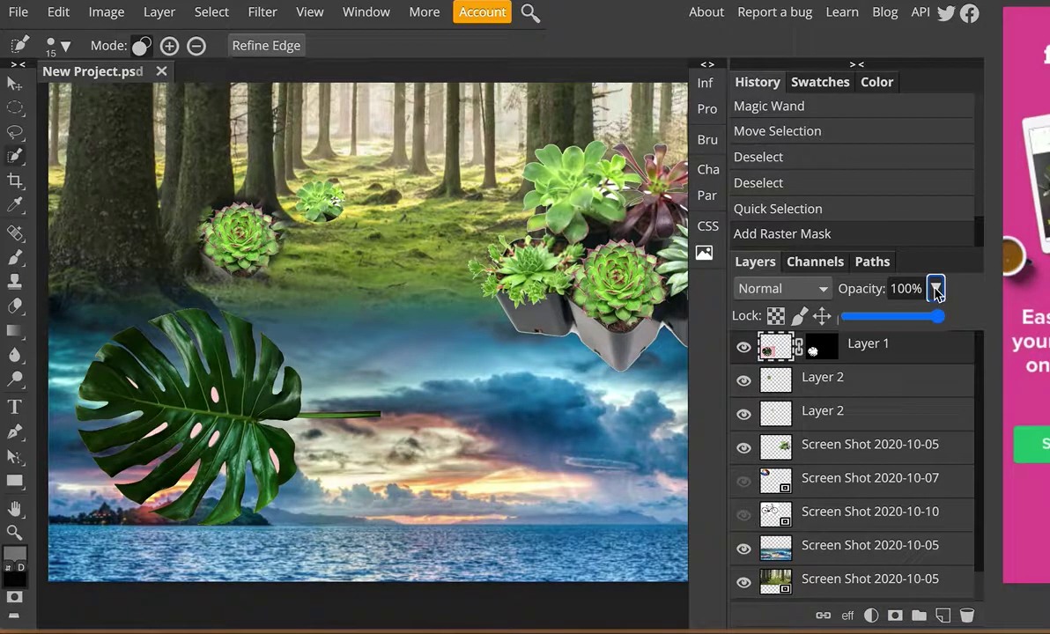
left_click_drag(936, 320, 890, 339)
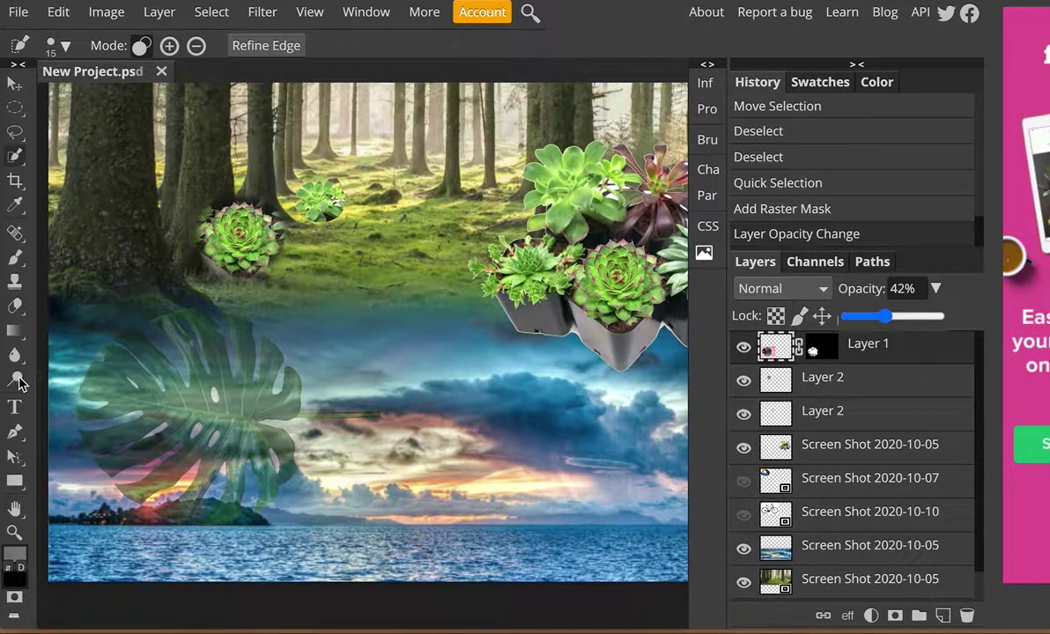
left_click(14, 83)
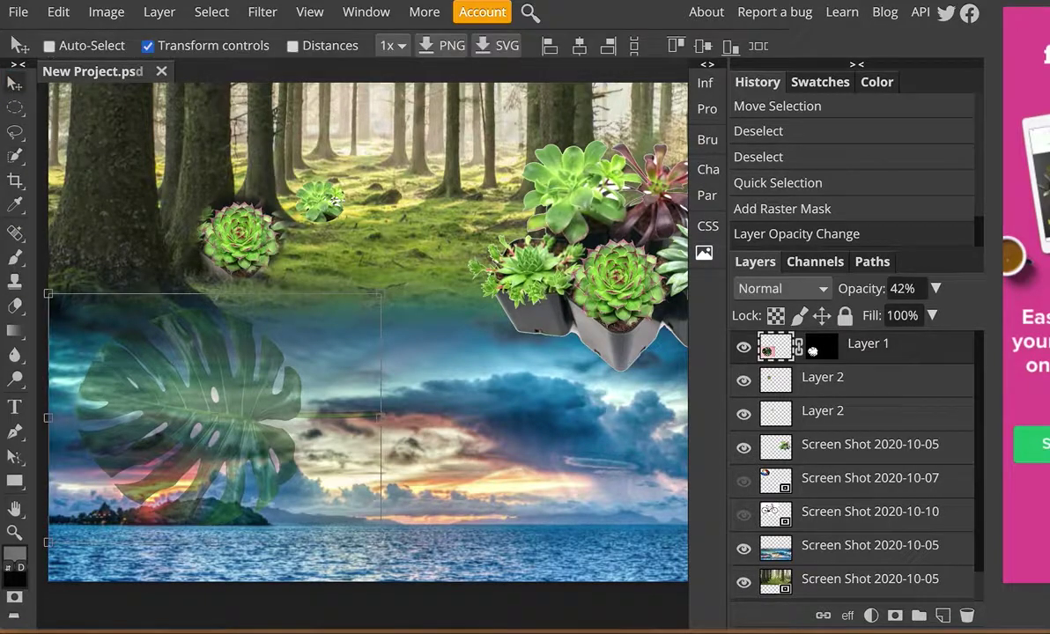
left_click_drag(192, 382, 445, 276)
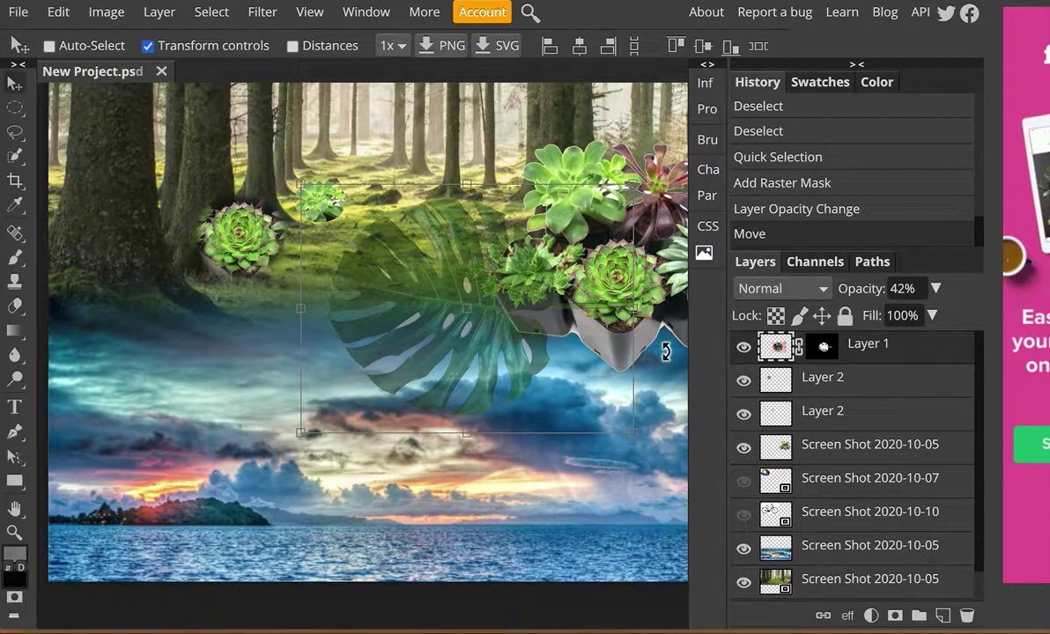
scroll(572, 452, "down", 2)
scroll(571, 452, "left", 2)
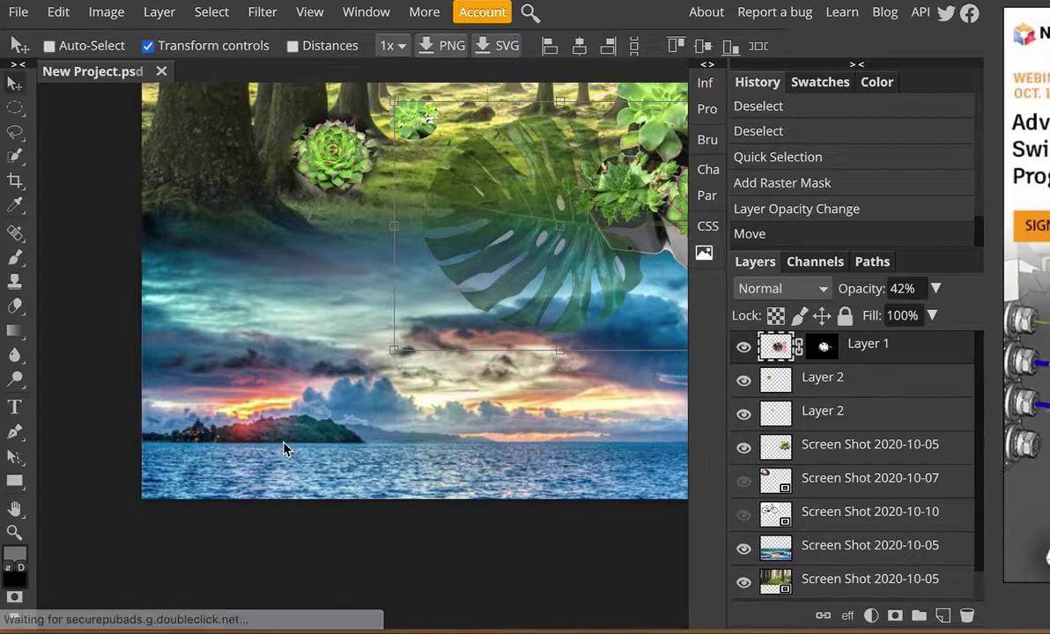
Step: Place the full moon photo from Finder's Recents just above the potted succulents layer and position it over the forest's left trees
left_click(848, 480)
left_click(809, 449)
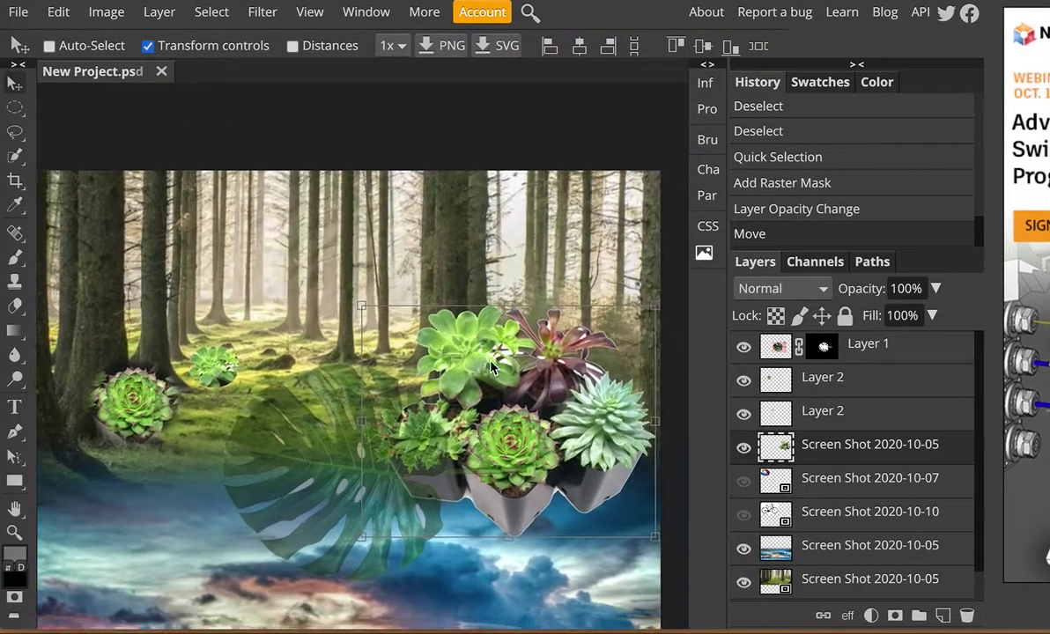
left_click_drag(491, 361, 447, 277)
scroll(435, 280, "up", 2)
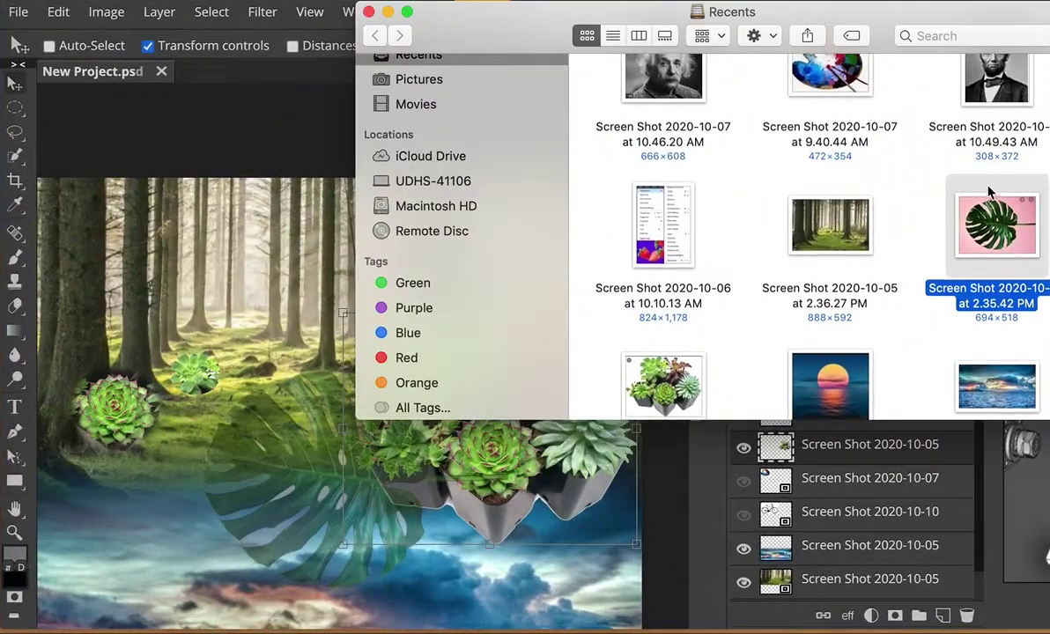
scroll(990, 191, "down", 5)
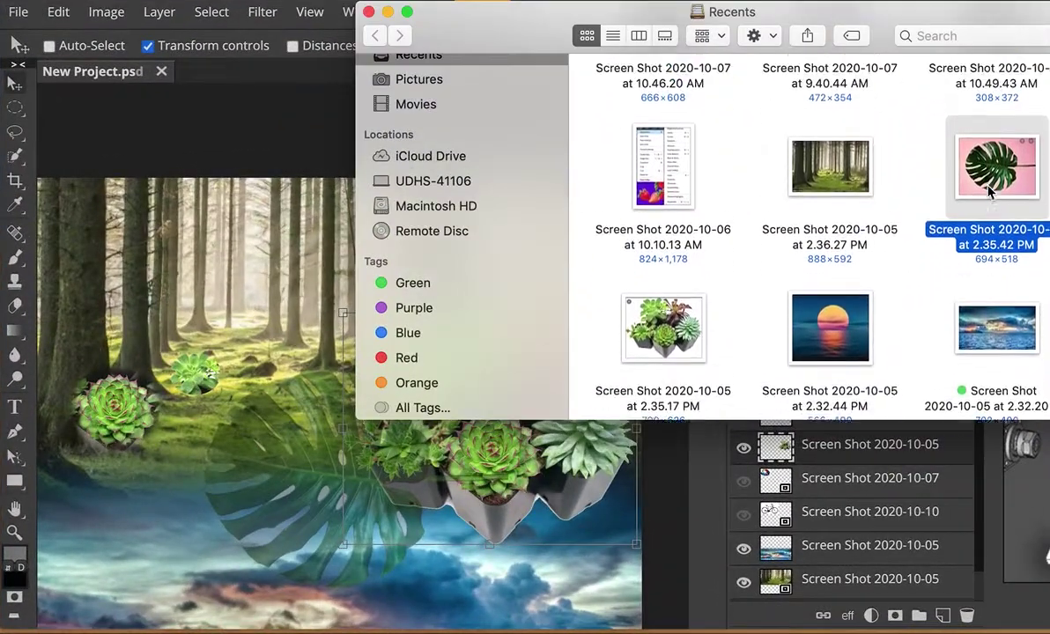
scroll(989, 191, "up", 1)
left_click_drag(671, 117, 246, 213)
left_click_drag(171, 258, 268, 300)
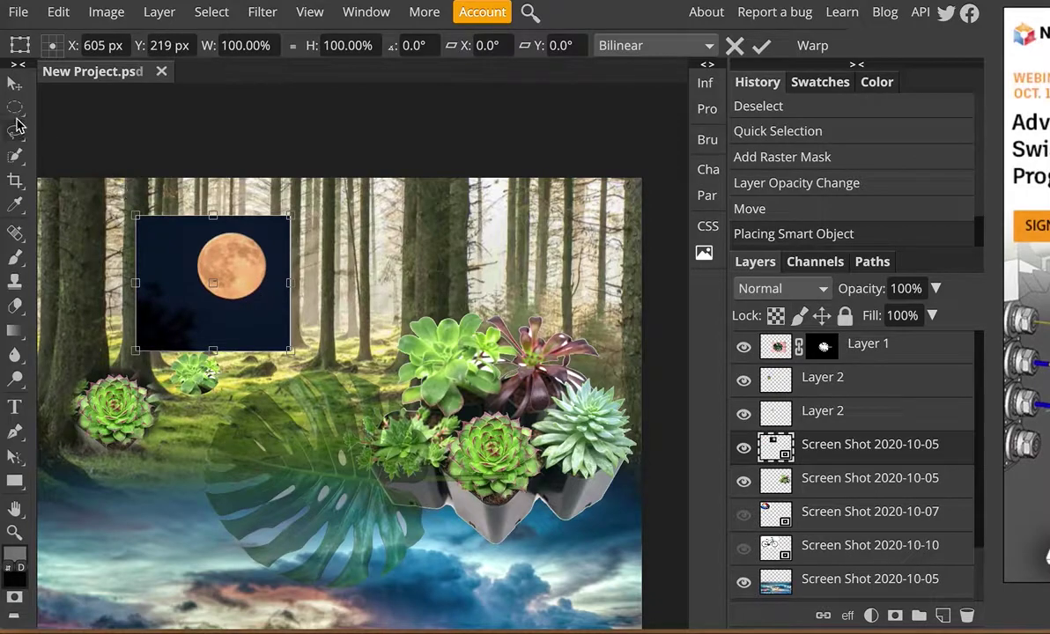
Step: Draw an elliptical selection slightly larger than the moon and rasterize the moon photo's layer
right_click(14, 108)
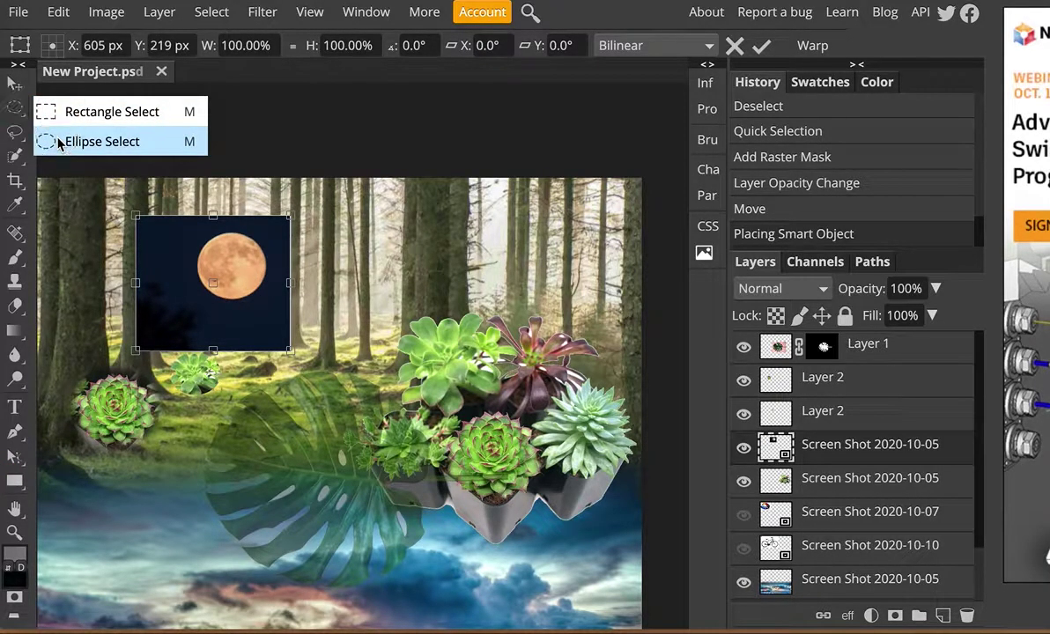
left_click(44, 141)
left_click_drag(187, 226, 276, 307)
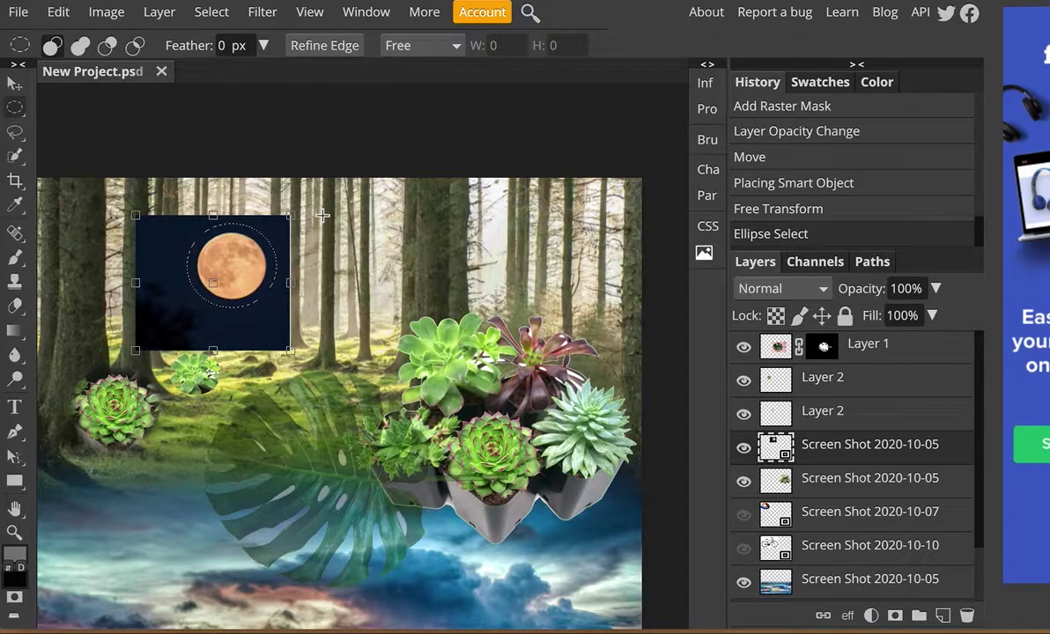
left_click(163, 12)
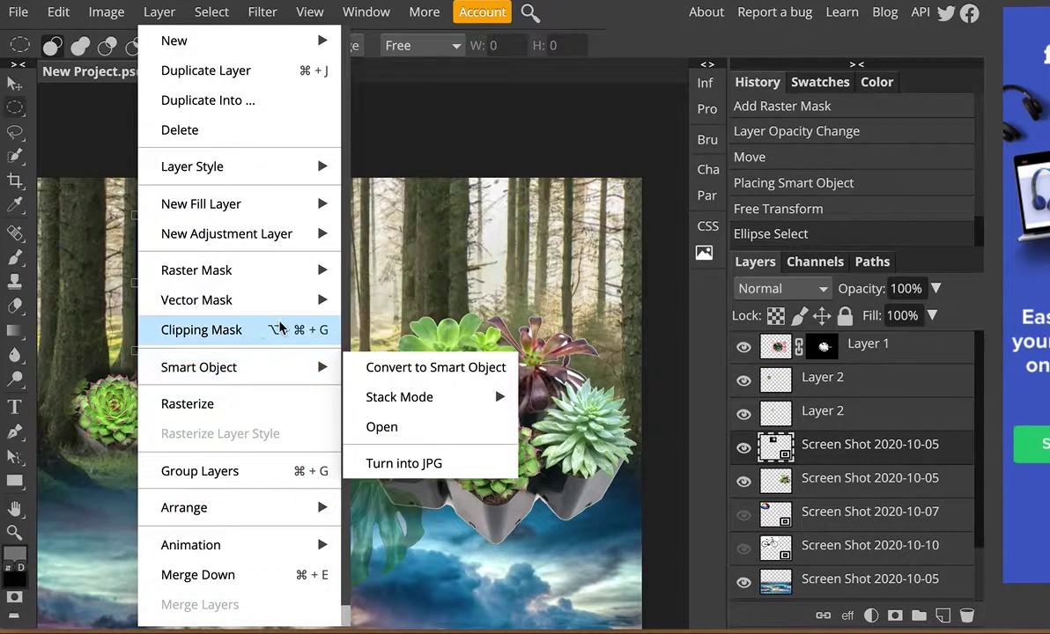
left_click(198, 402)
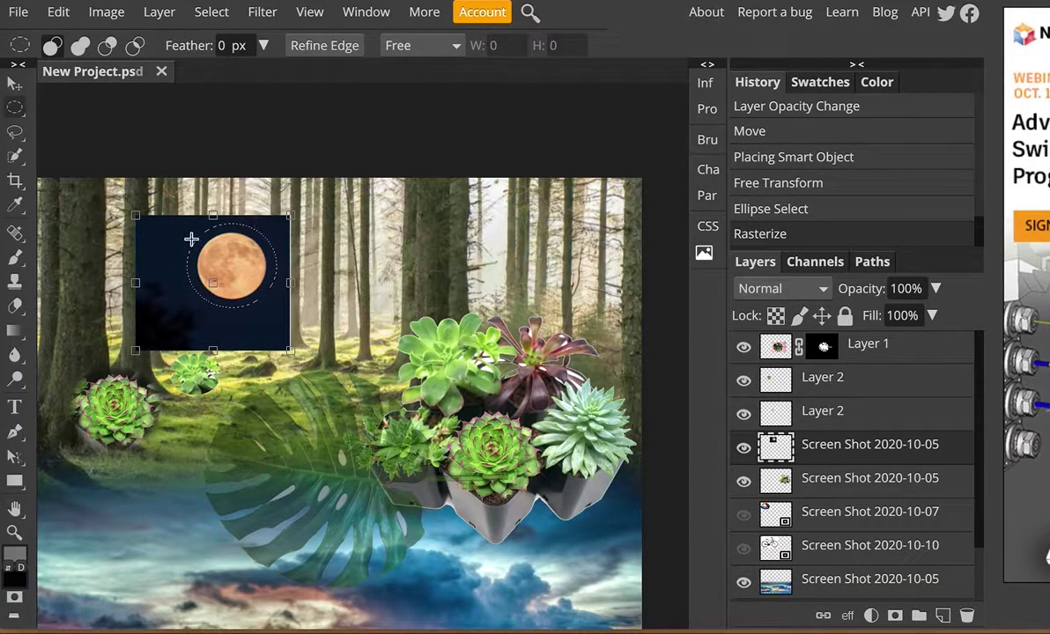
Step: Invert the elliptical selection so that everything outside the moon is selected
left_click(212, 12)
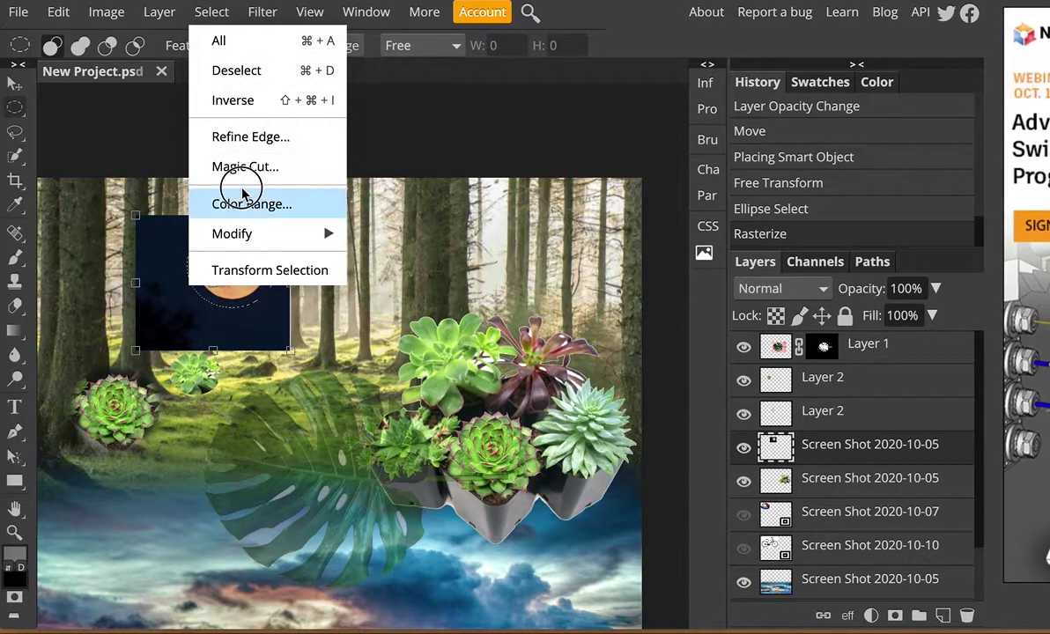
mouse_move(264, 232)
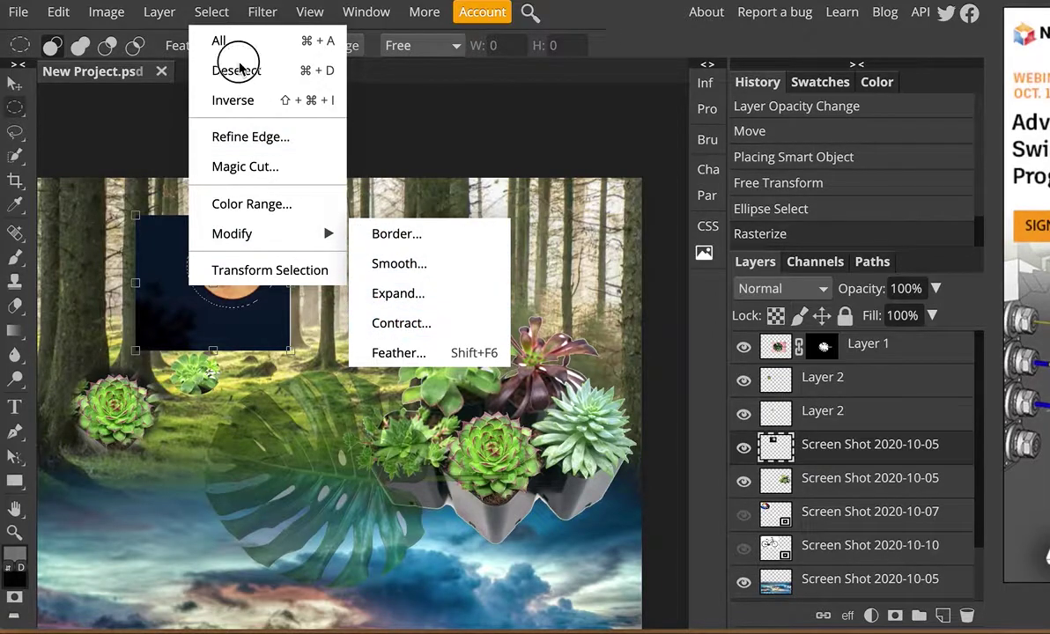
left_click(225, 50)
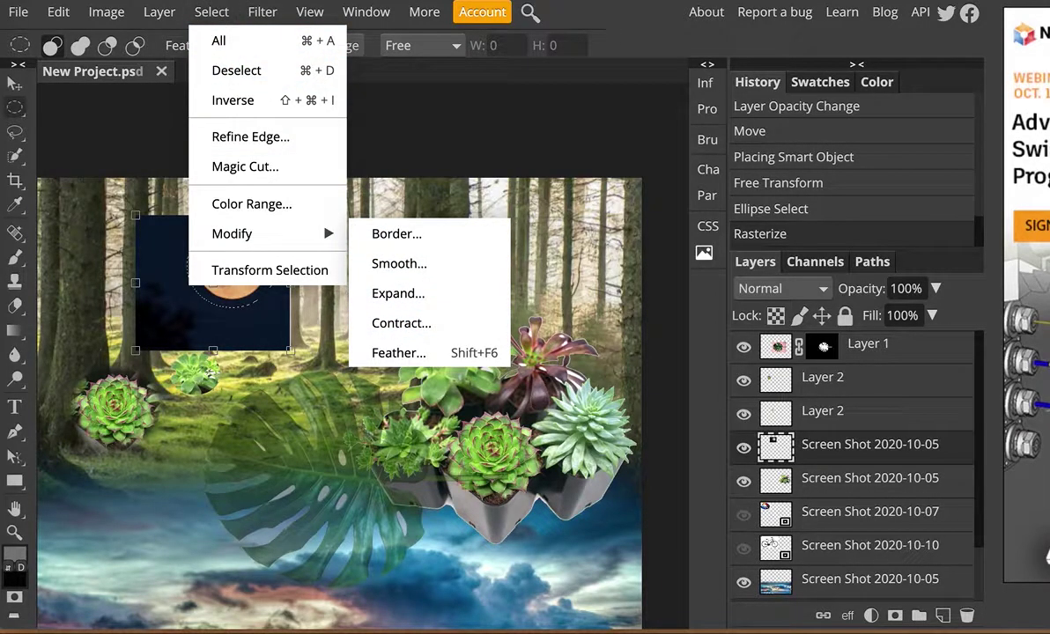
left_click(211, 12)
left_click(212, 13)
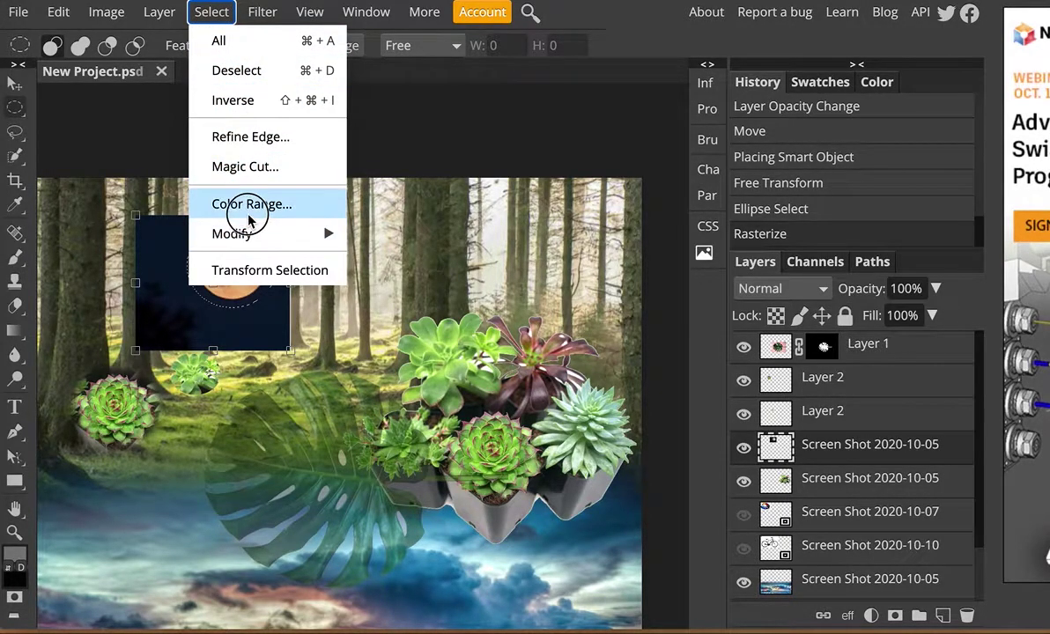
left_click(246, 100)
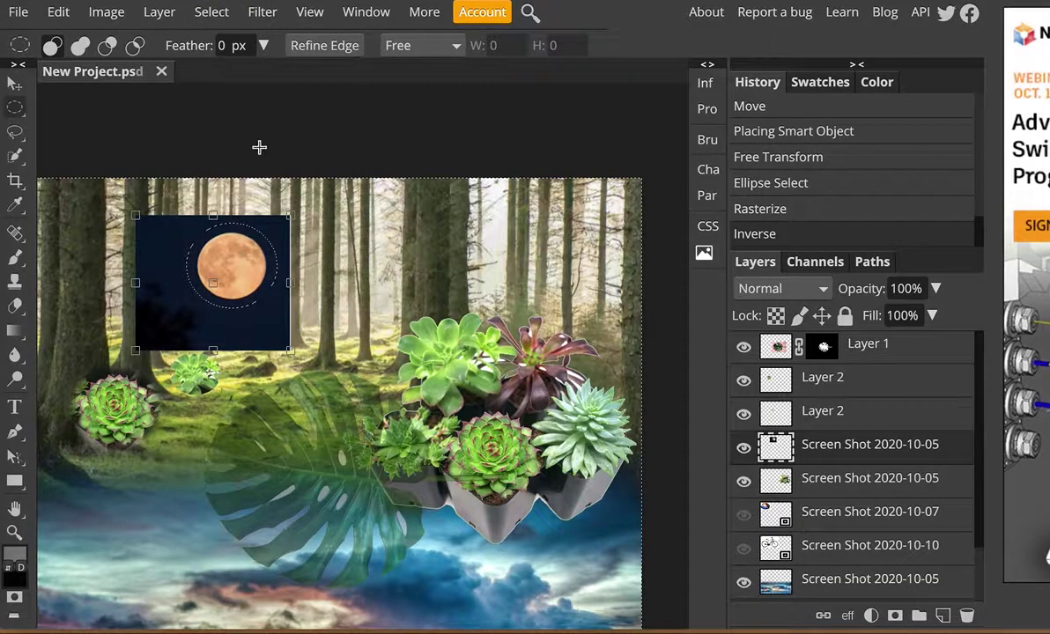
Step: Try feathering the inverted selection around the moon by 15 px
left_click(215, 13)
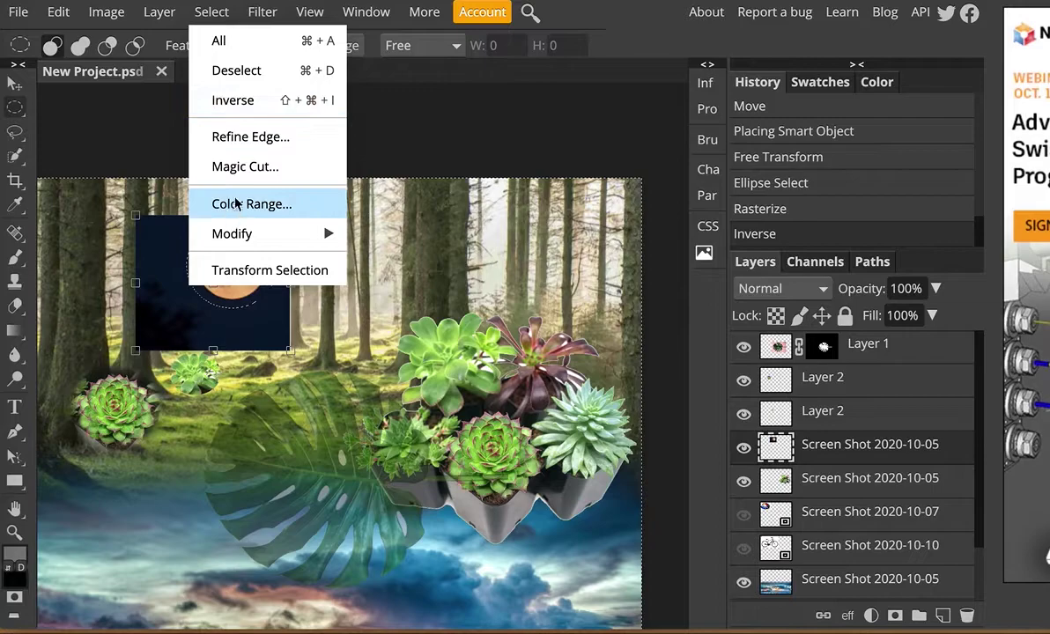
mouse_move(256, 234)
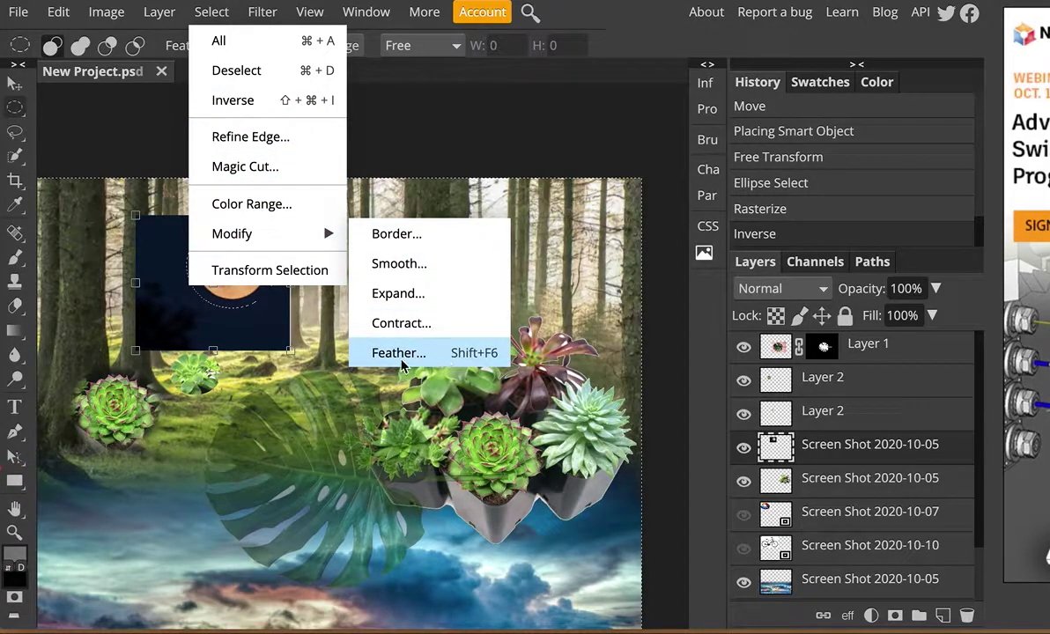
left_click(399, 353)
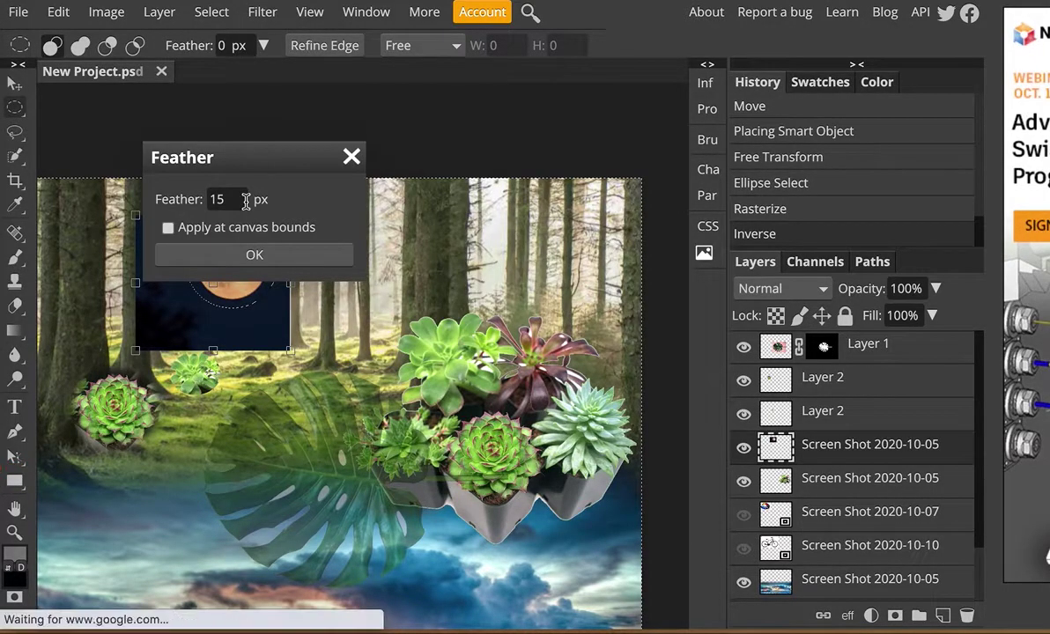
key("3")
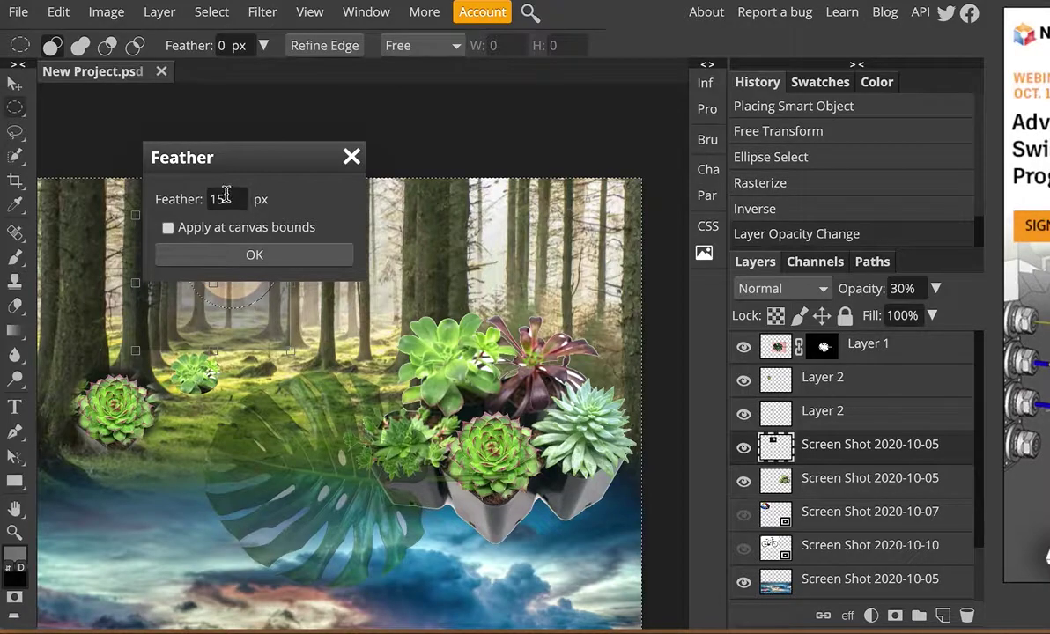
left_click(223, 197)
left_click(216, 254)
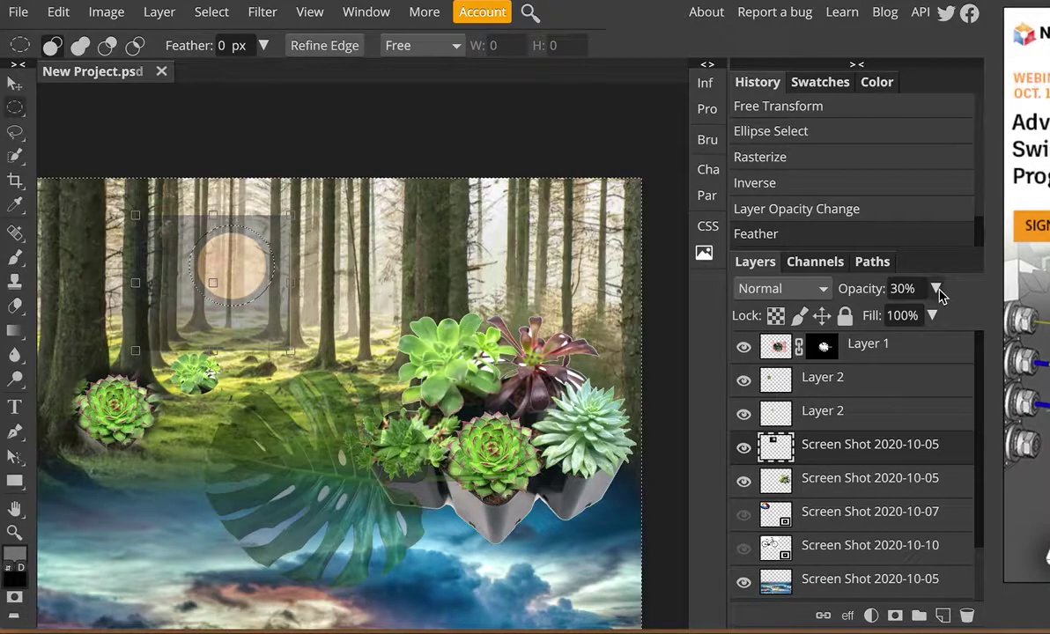
Step: Try clearing the moon photo's dark sky repeatedly through the feathered selection
key("Delete")
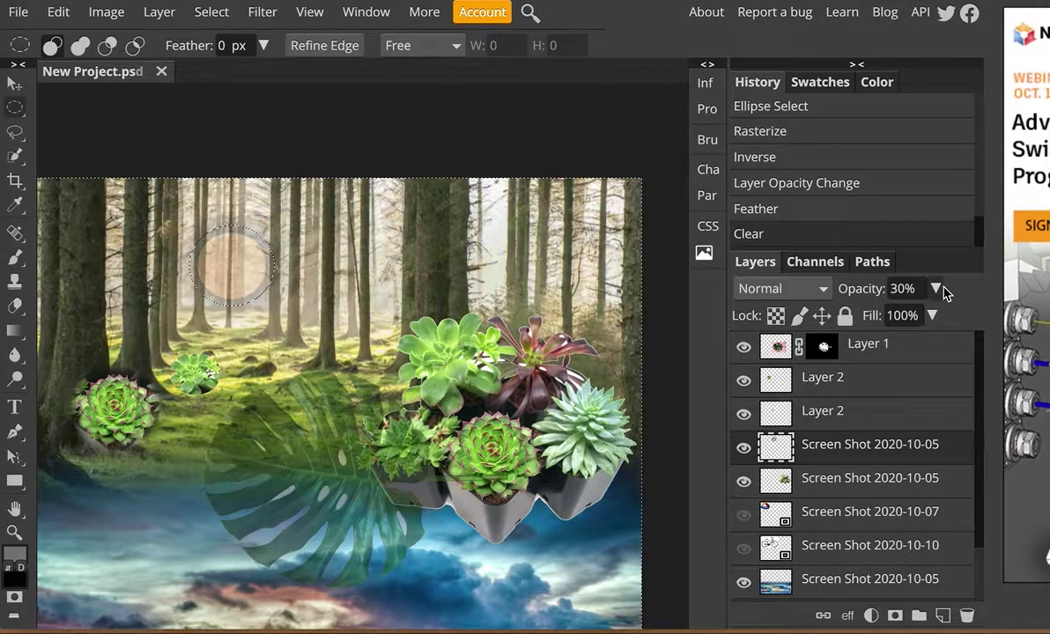
key("Delete")
key("Delete")
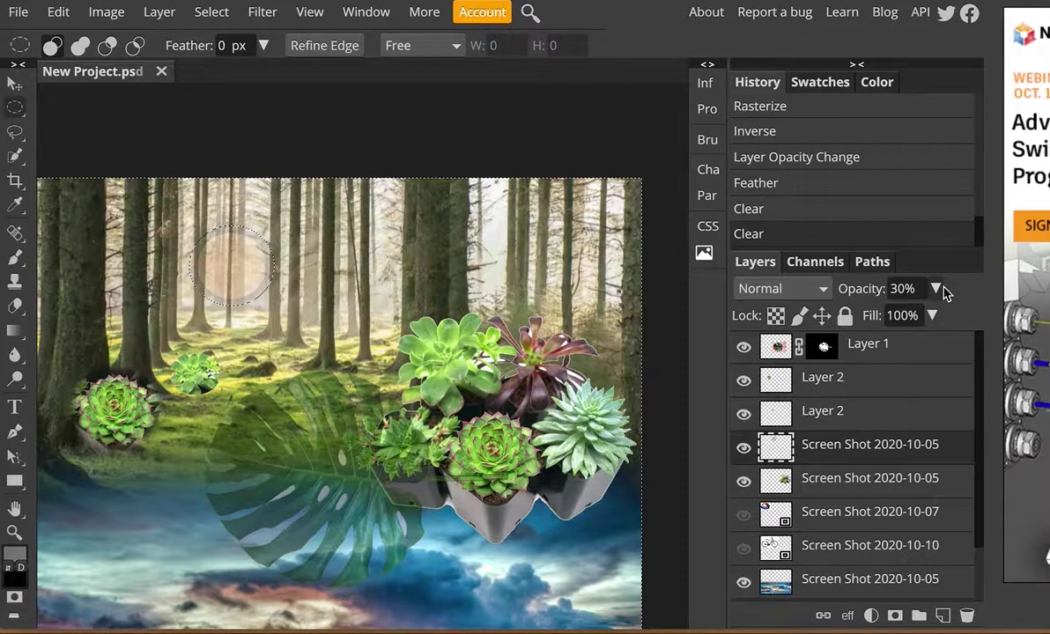
key("Delete")
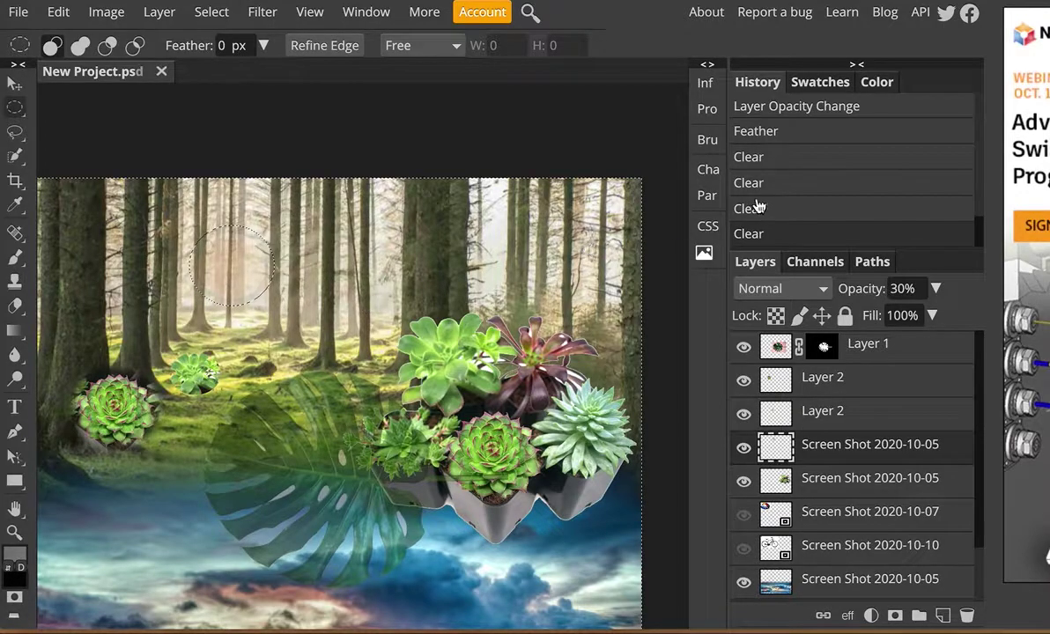
Step: Undo the clears, the feather and the moon layer's opacity change, going back to the inverted selection
left_click(820, 107)
scroll(818, 109, "up", 2)
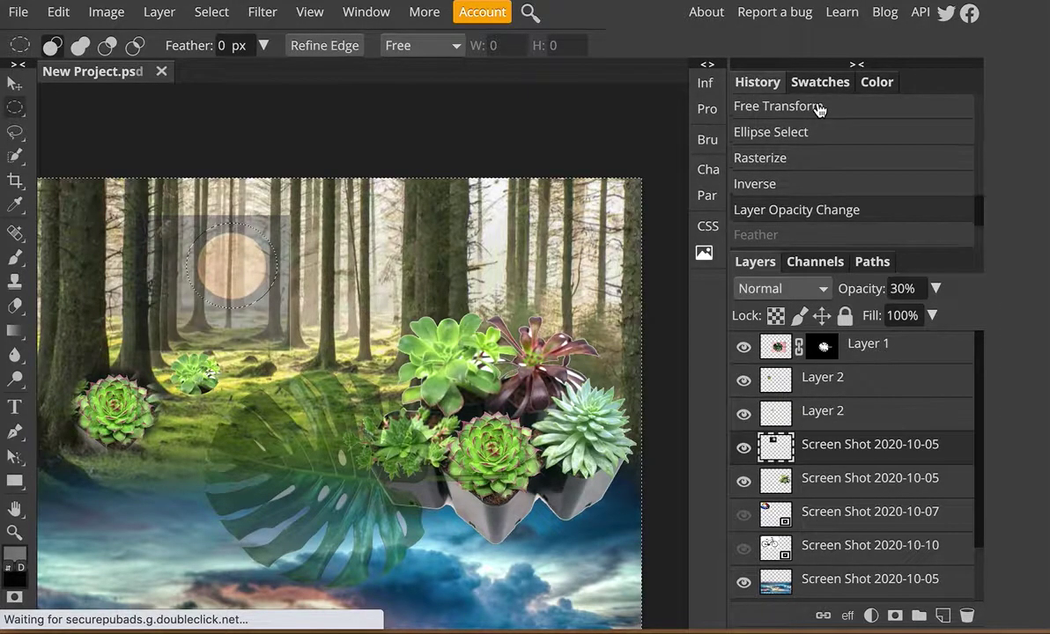
scroll(797, 158, "down", 1)
scroll(796, 157, "up", 1)
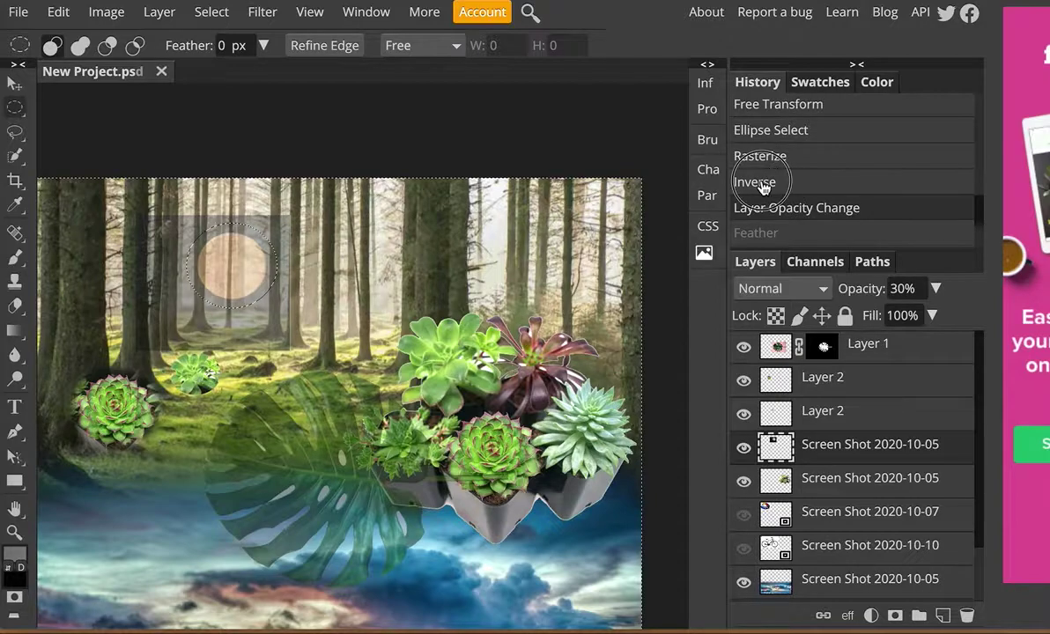
left_click(762, 182)
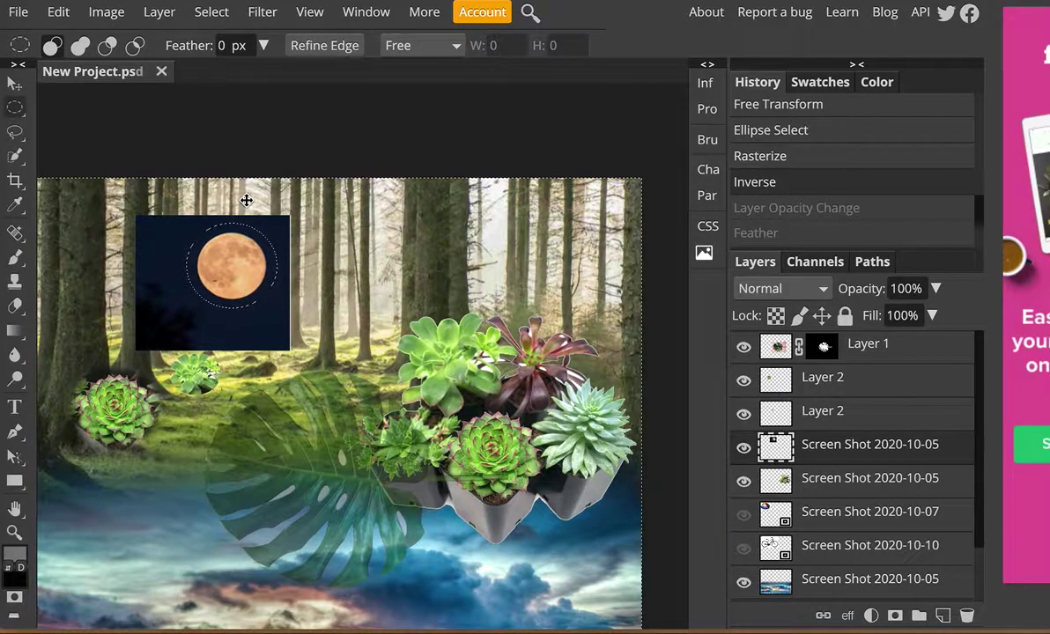
Step: Feather the inverted selection and clear the dark sky around the moon once
left_click(211, 10)
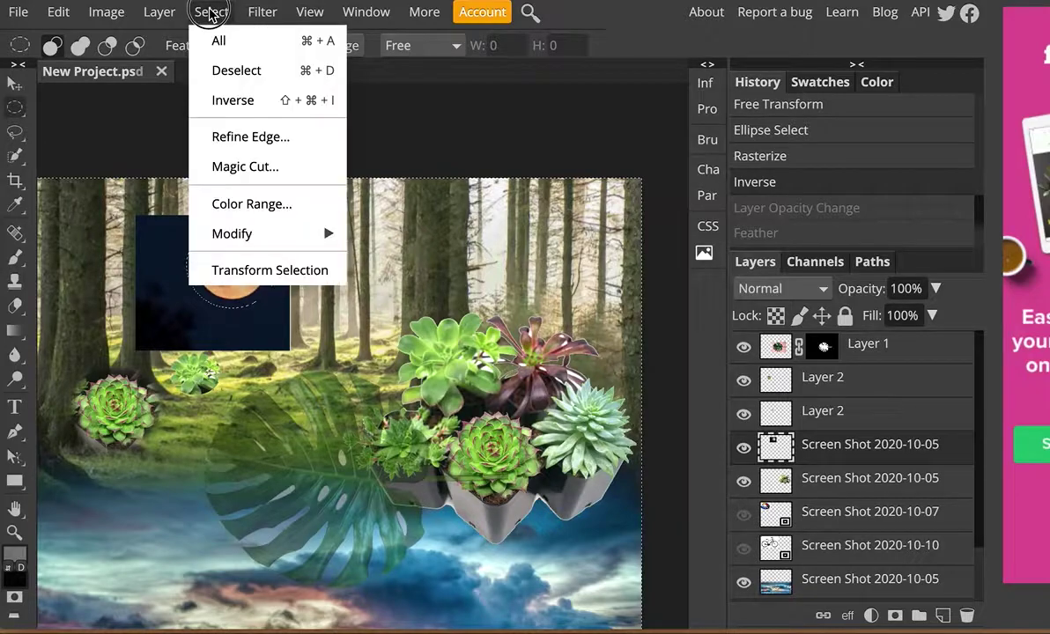
mouse_move(333, 251)
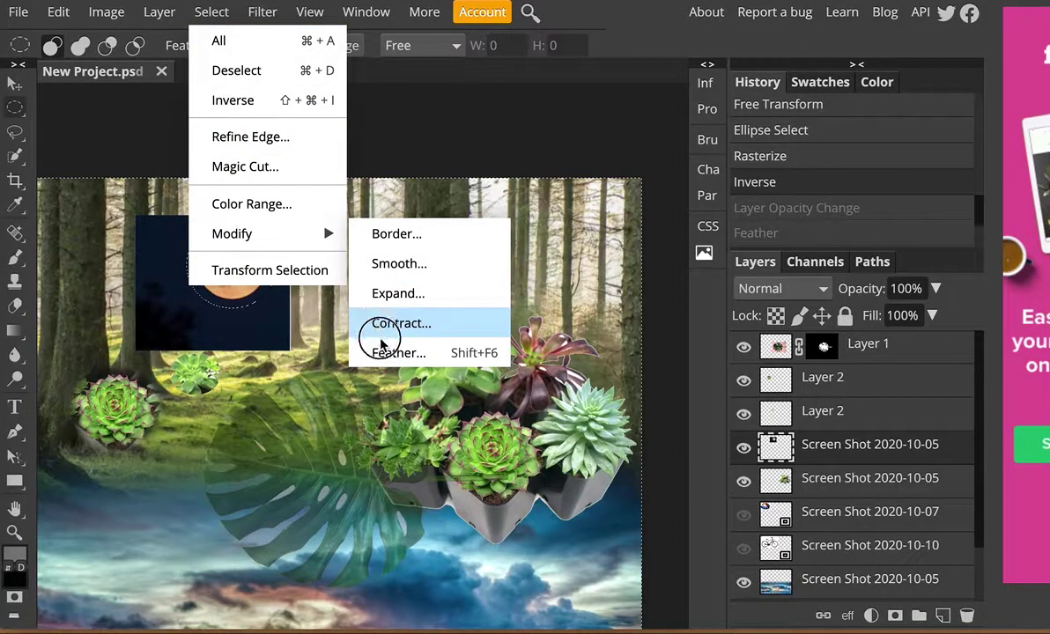
left_click(370, 350)
left_click(258, 257)
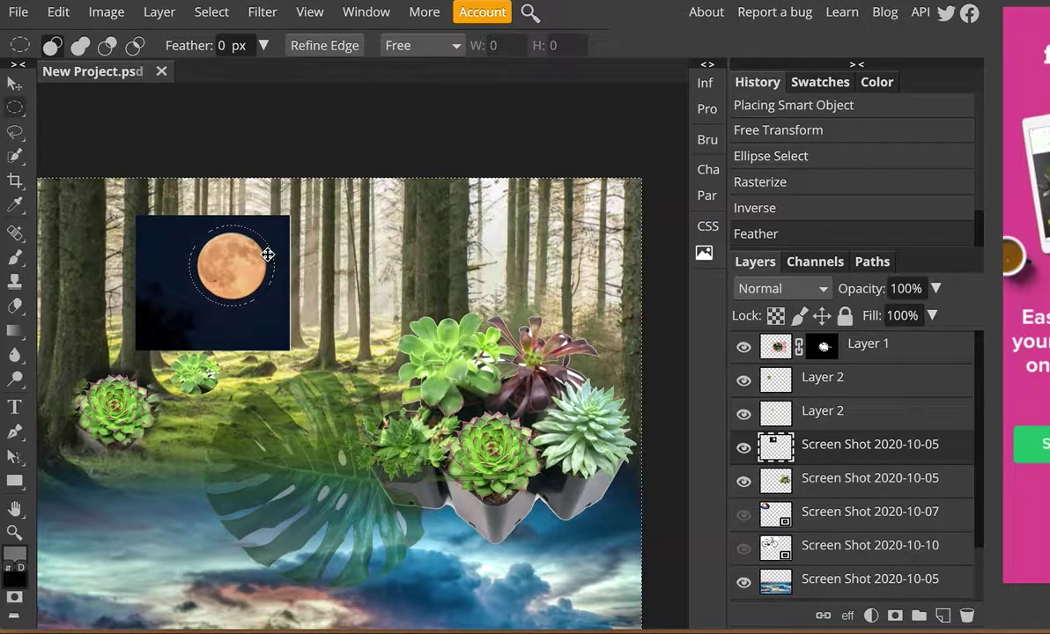
key("Delete")
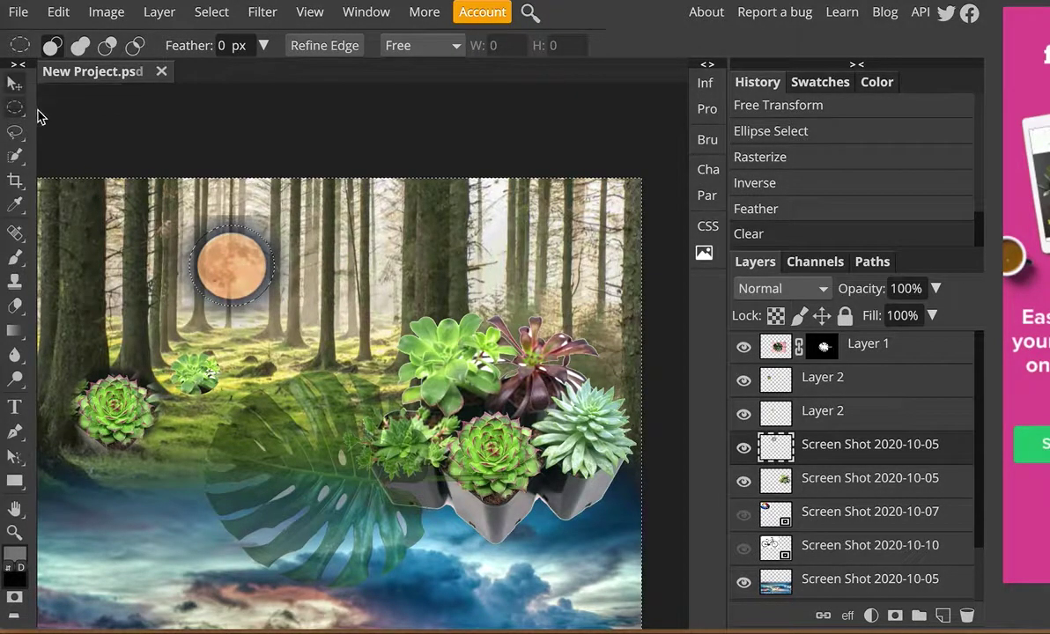
Step: Move the cut-out moon to the upper right of the forest, above the potted succulents
left_click(14, 82)
left_click_drag(219, 273, 509, 236)
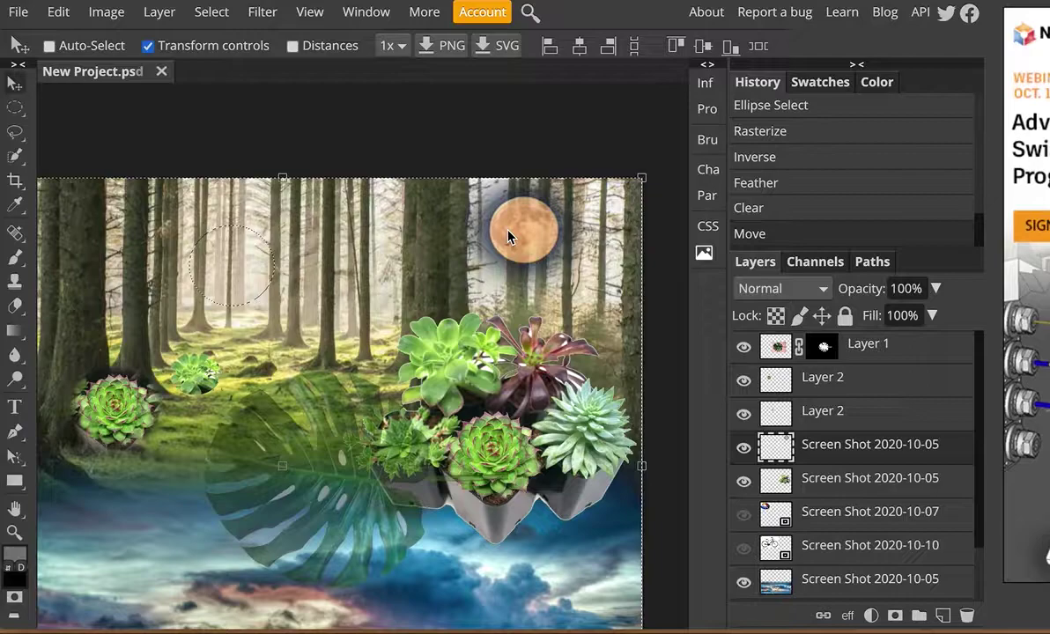